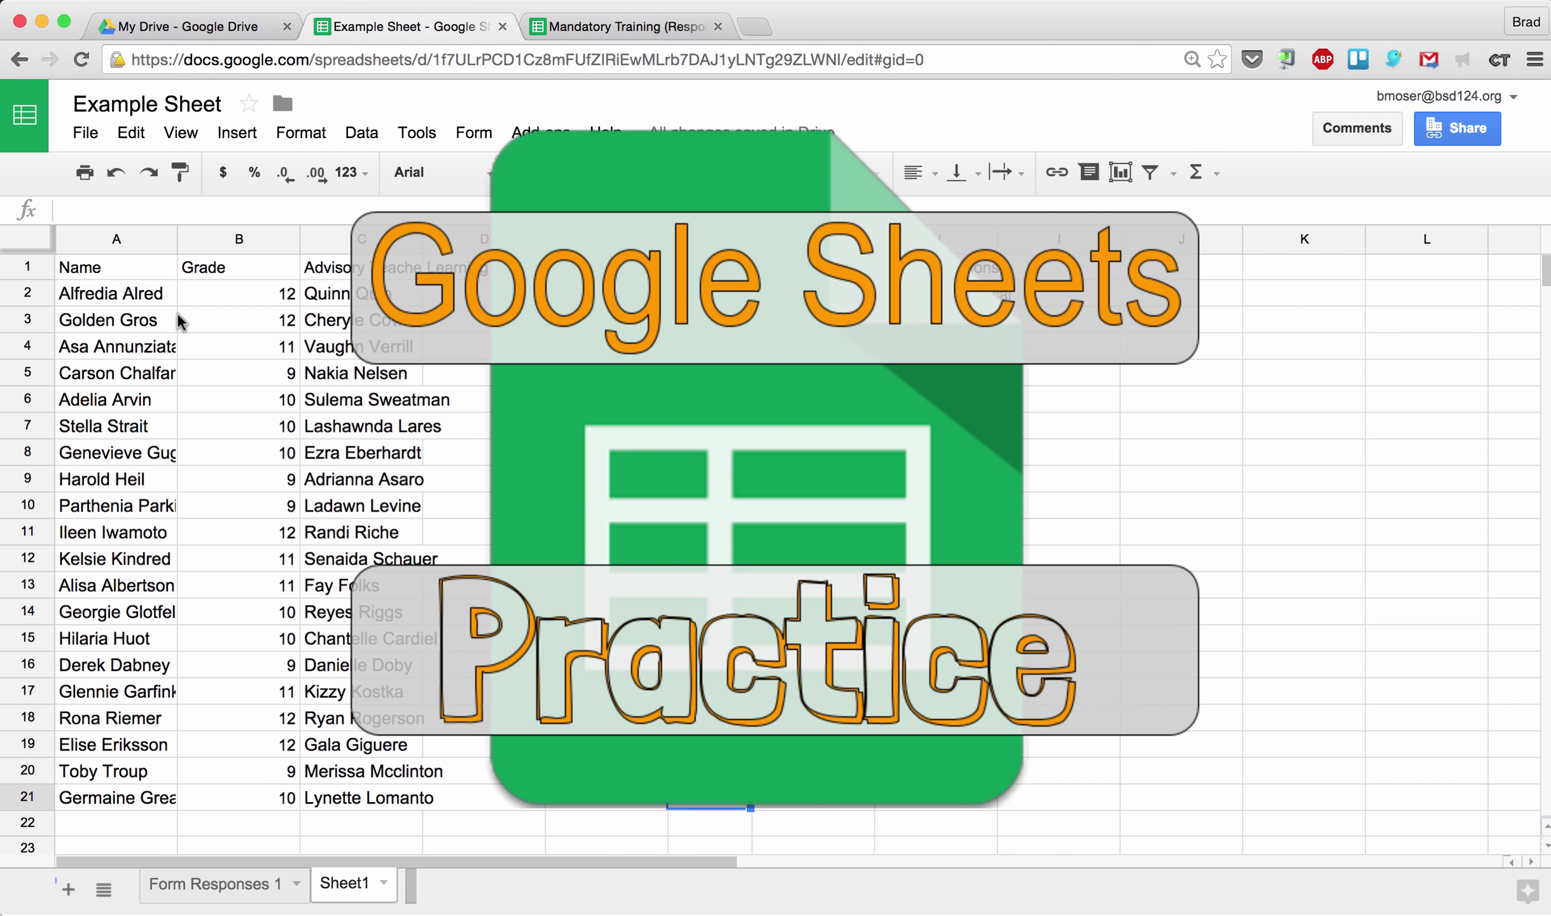
- Look over the Name, Grade and Advisory Teacher columns down to their last entries
click(137, 289)
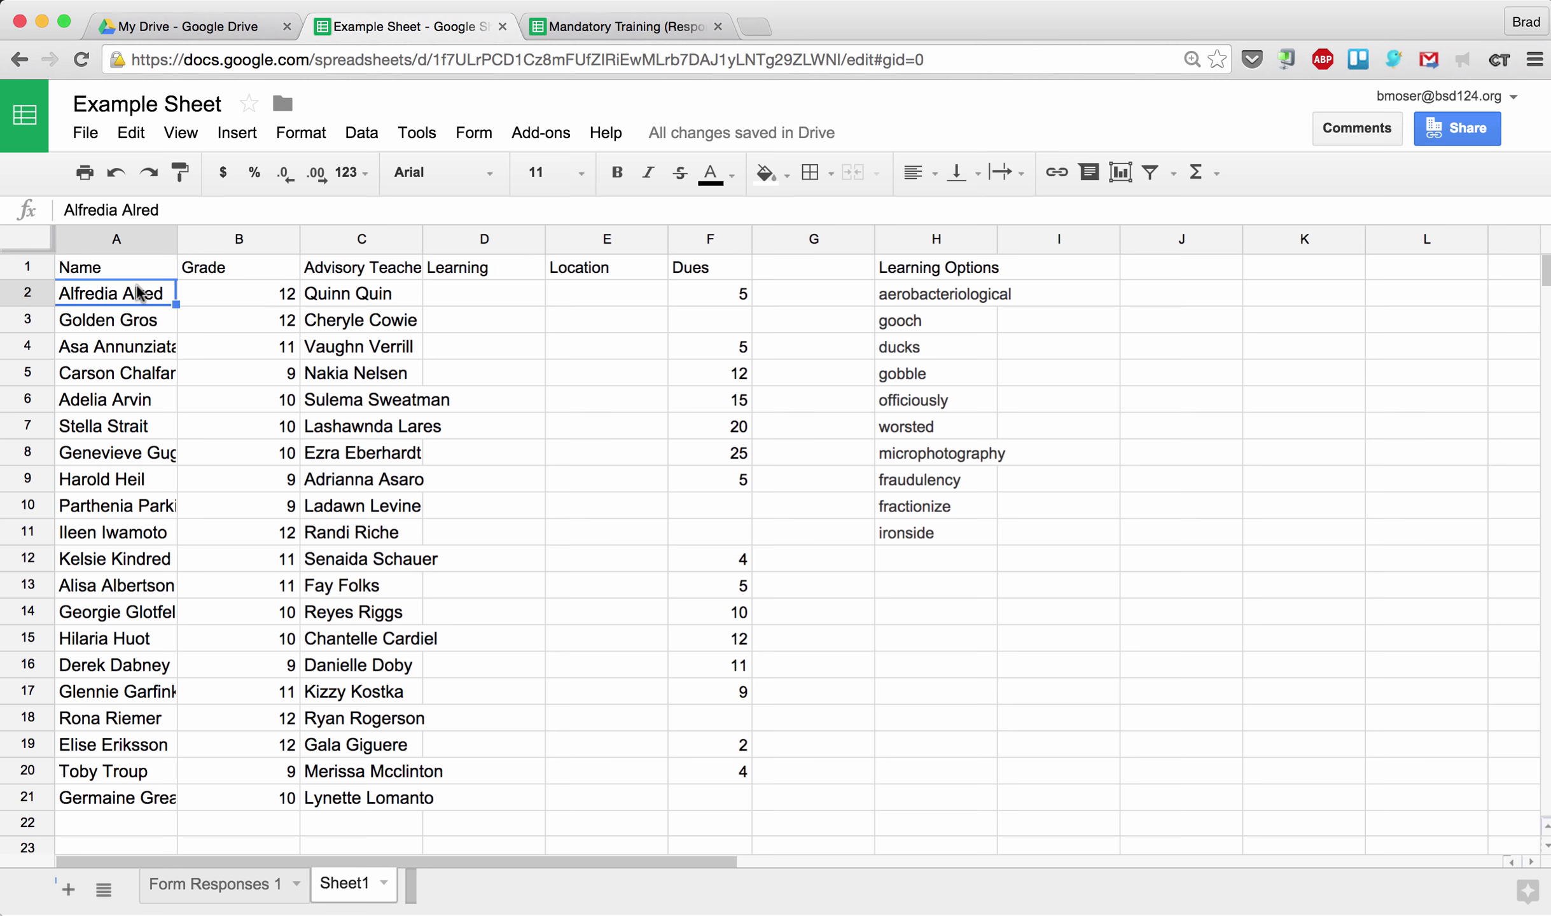
key(super+Down)
key(Right)
key(super+Up)
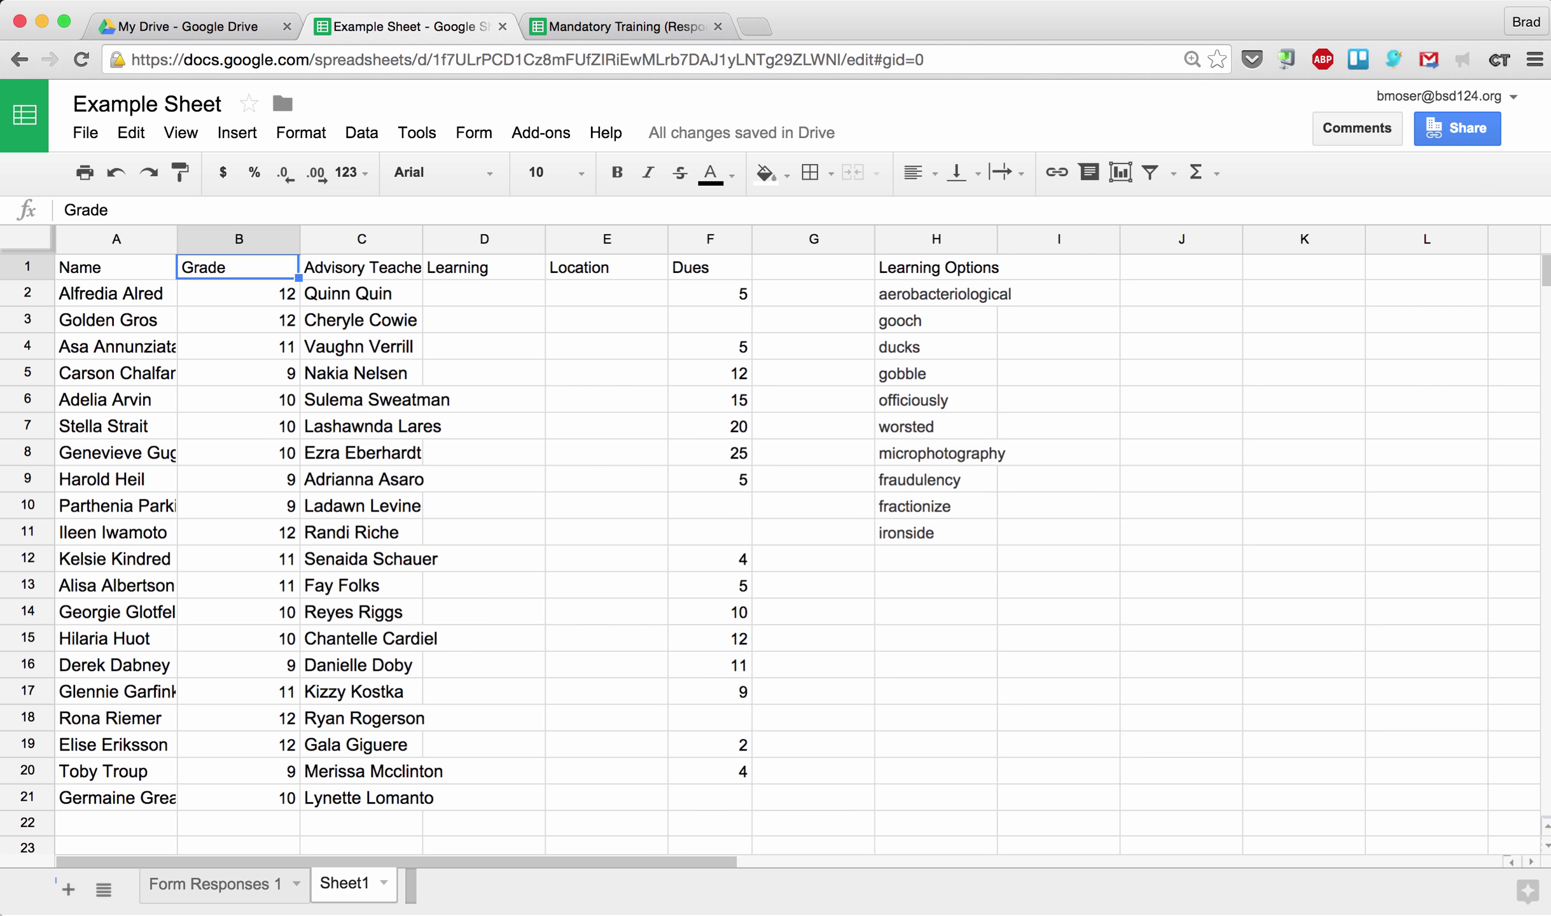
key(Right)
key(Down)
key(super+Down)
key(Up)
key(super+Up)
key(Right)
- Look over the Learning, Location and Dues columns, then return to the Name heading
key(Down)
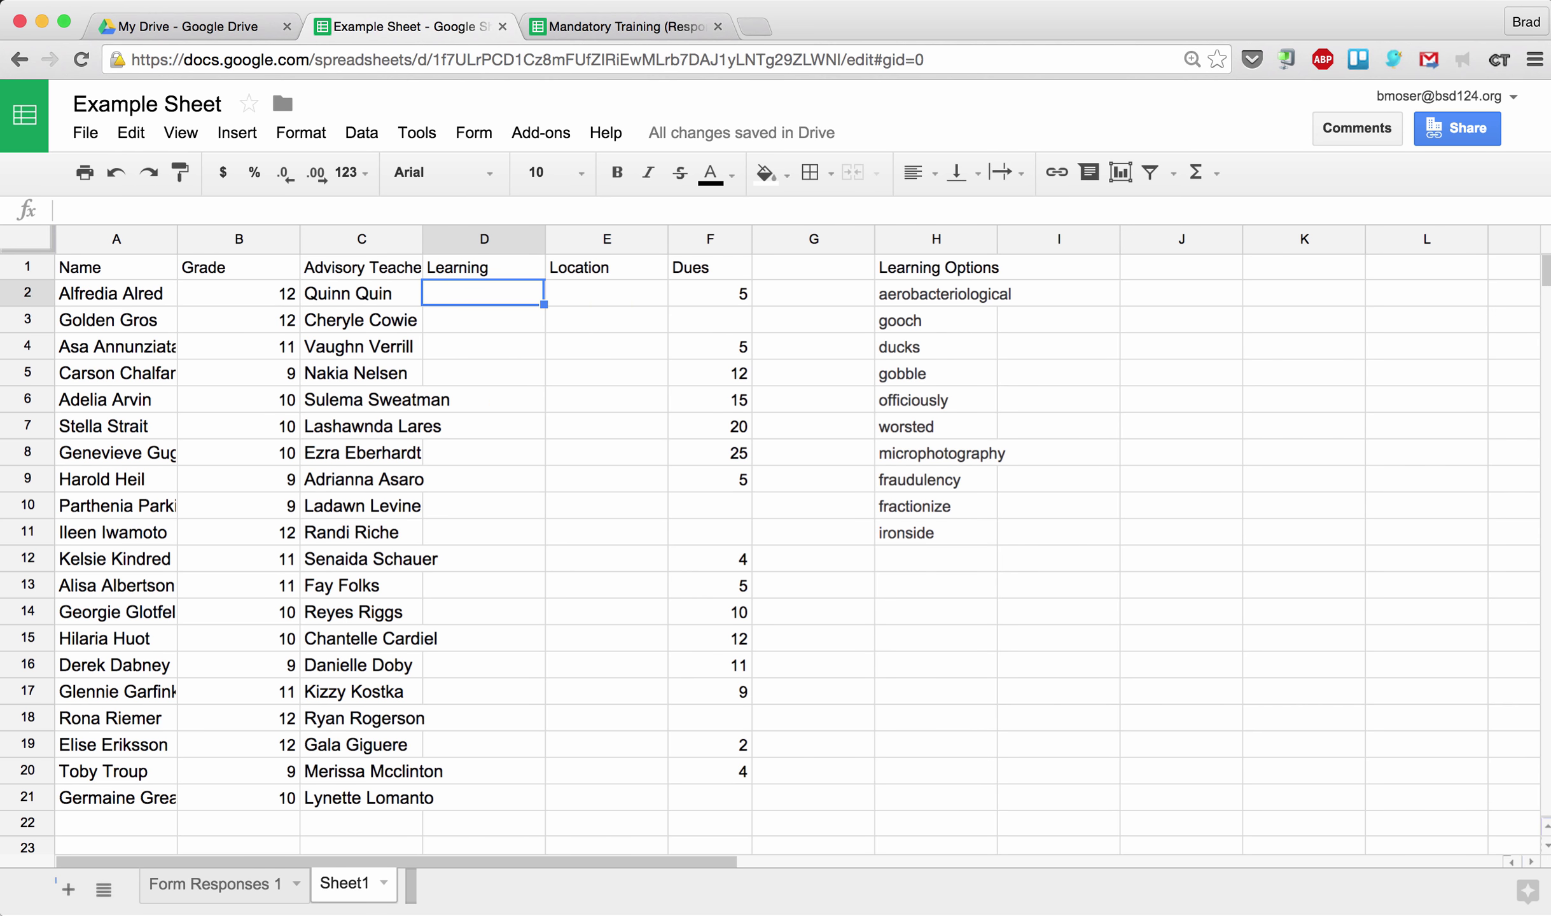
key(Down)
key(Down)
key(Right)
key(Up)
key(Up)
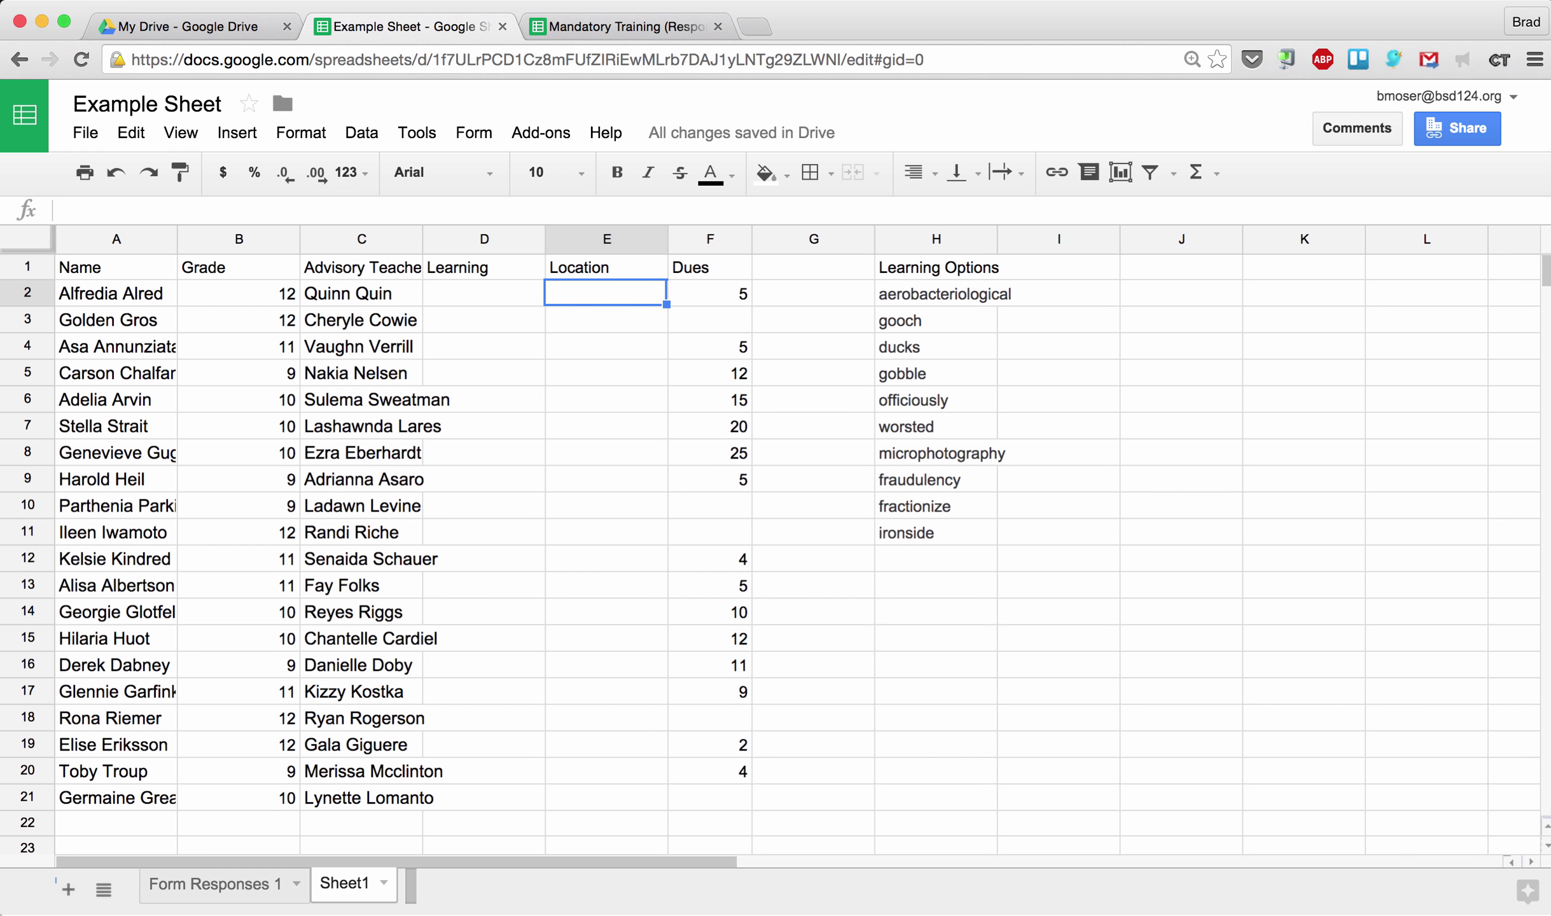
key(Right)
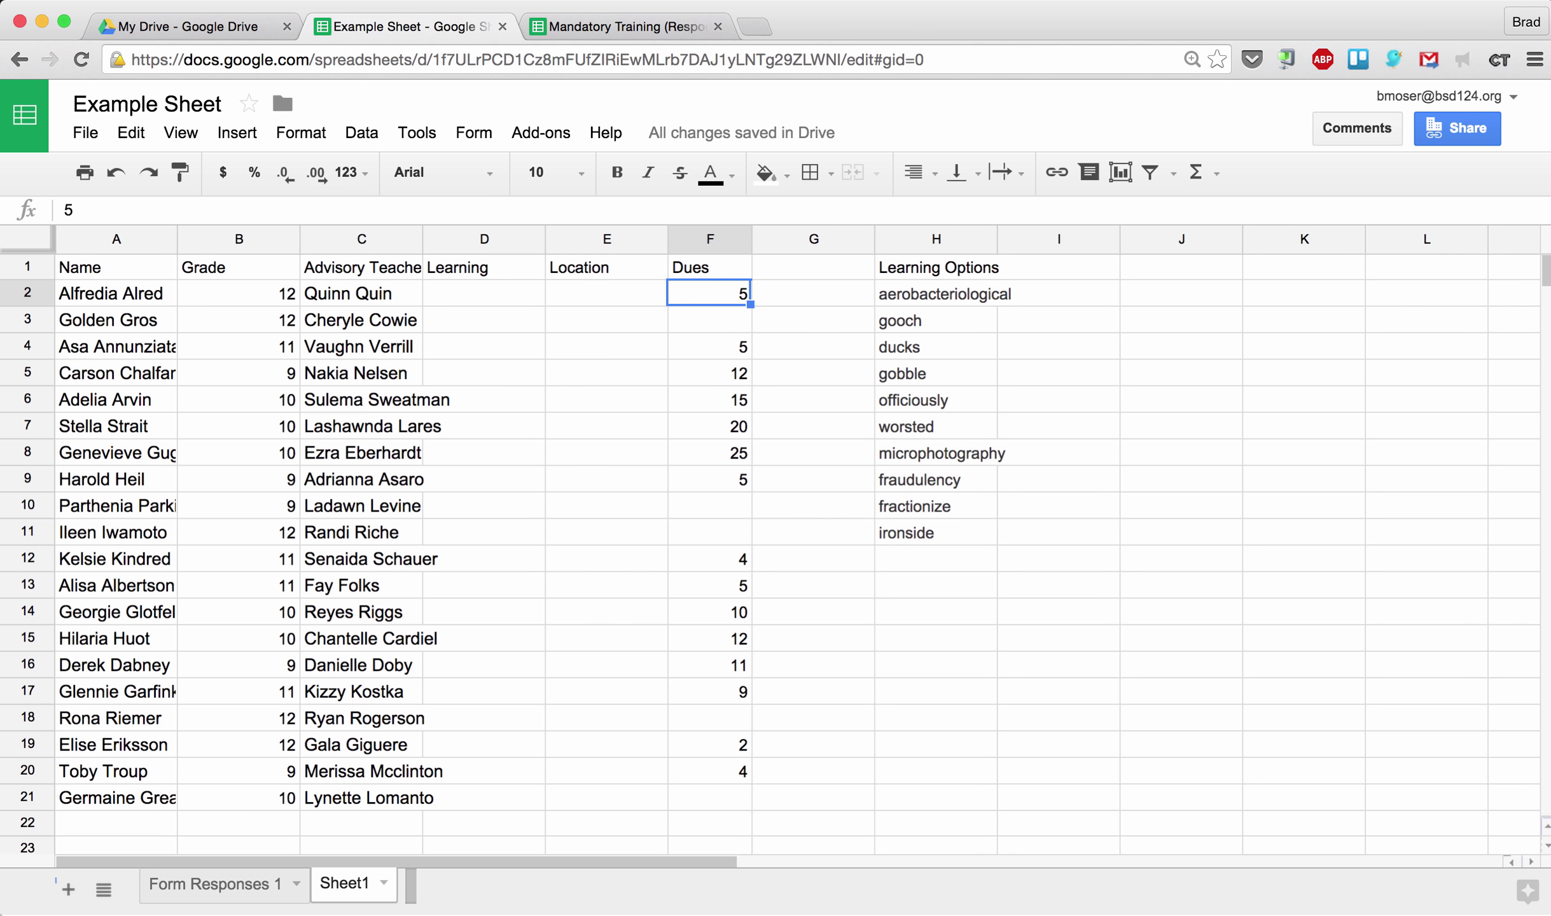
key(Left)
key(Left)
key(Left)
key(Up)
key(Left)
key(Left)
key(super+shift+Right)
key(Right)
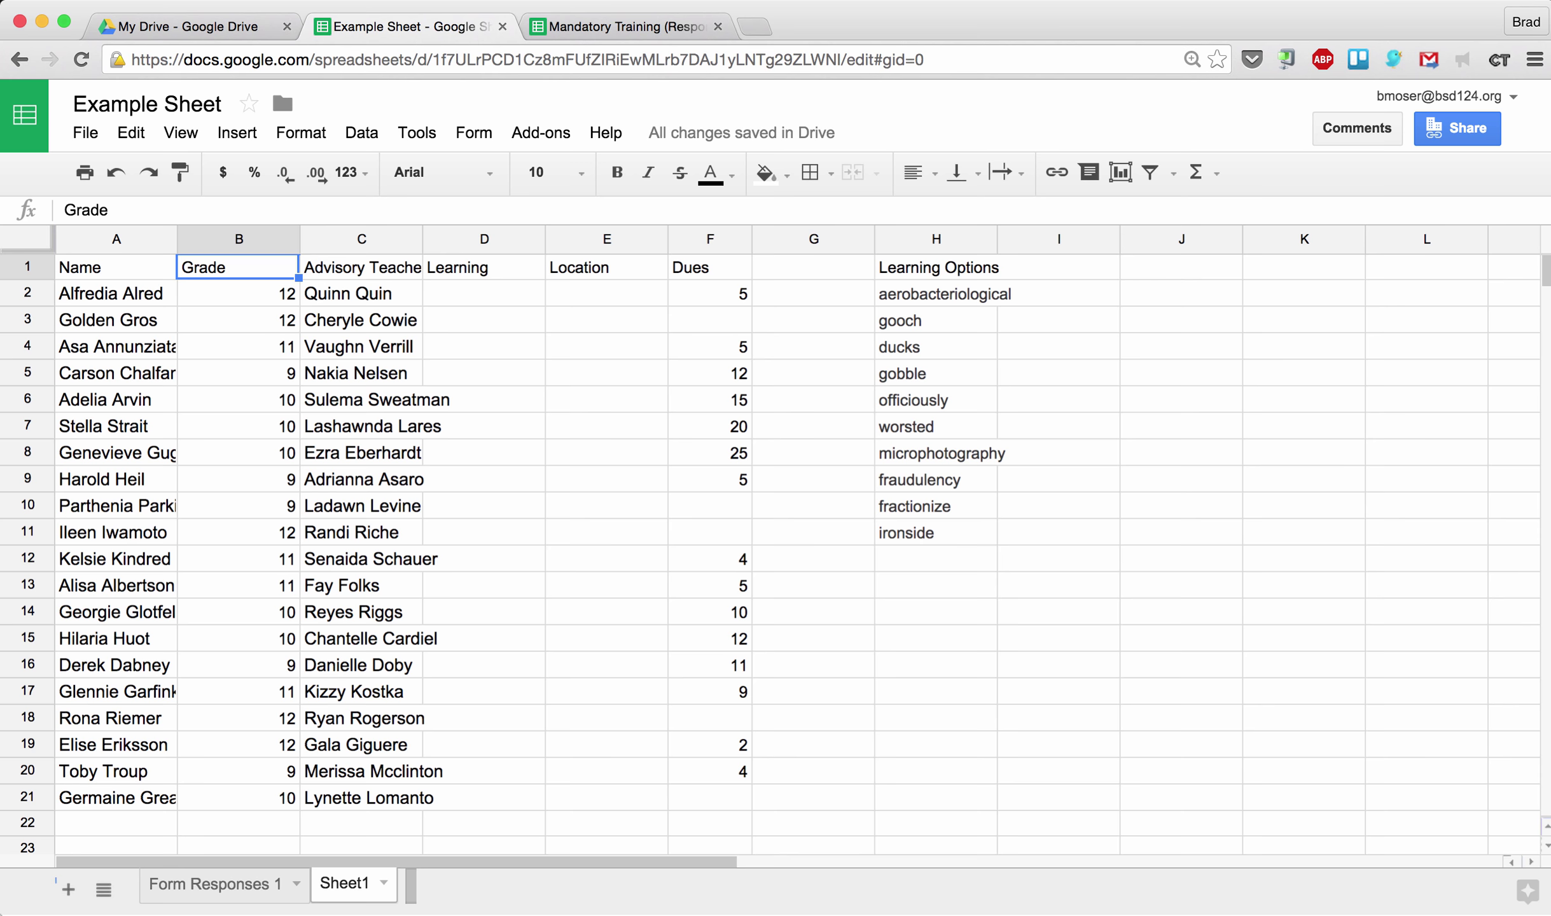
key(Left)
- Make the heading row A1:H1, Name through Learning Options, bold
key(super+shift+Right)
key(super+shift+Right)
key(super+b)
key(Right)
key(Left)
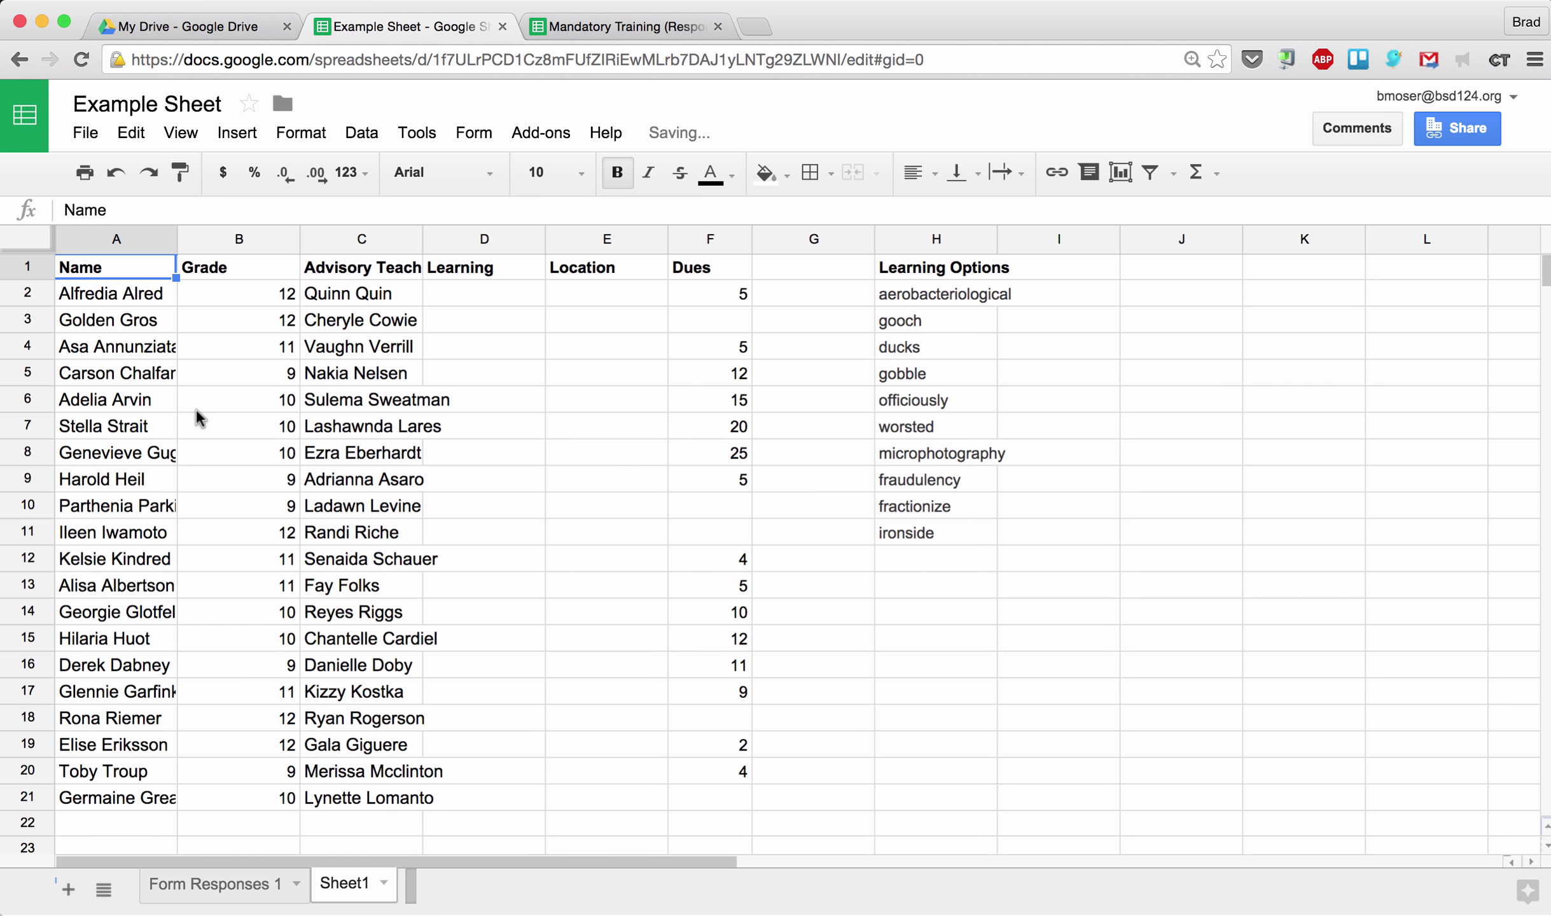
scroll(197, 411, down, 5)
scroll(196, 410, up, 5)
scroll(196, 411, down, 3)
scroll(197, 411, up, 3)
scroll(177, 353, down, 3)
scroll(177, 352, up, 3)
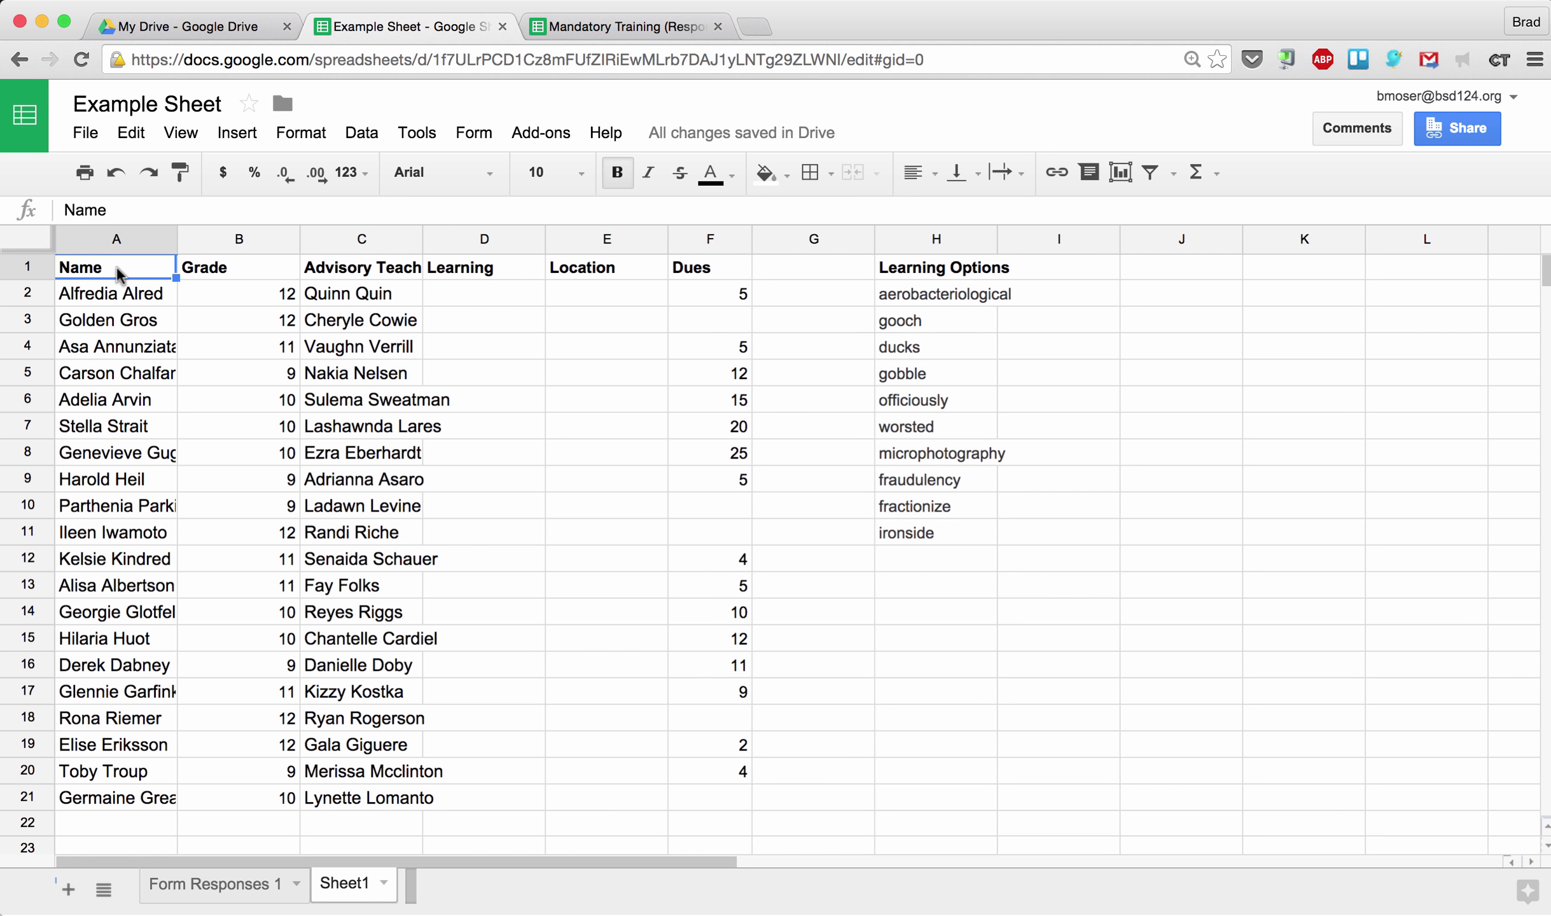
- Freeze row 1 with View > Freeze > 1 row so the headings stay visible while scrolling
click(181, 132)
mouse_move(212, 173)
click(513, 211)
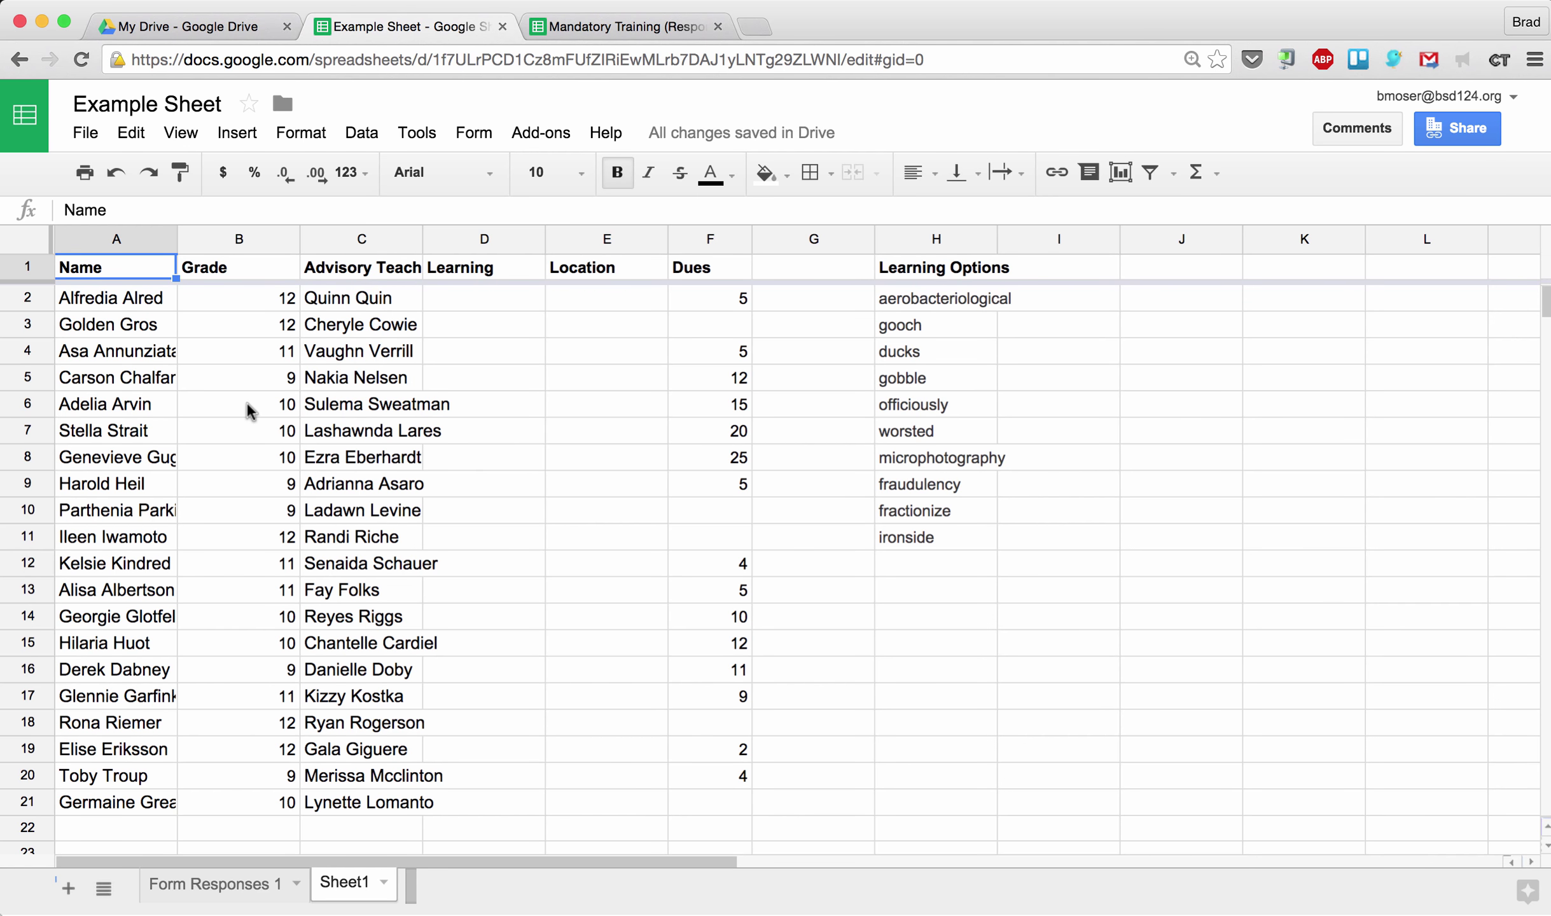
scroll(249, 409, down, 5)
scroll(248, 408, down, 2)
scroll(248, 409, up, 8)
scroll(248, 409, down, 3)
scroll(248, 409, up, 3)
- Drag the freeze bar to freeze two rows, then back to only the header row
click(233, 311)
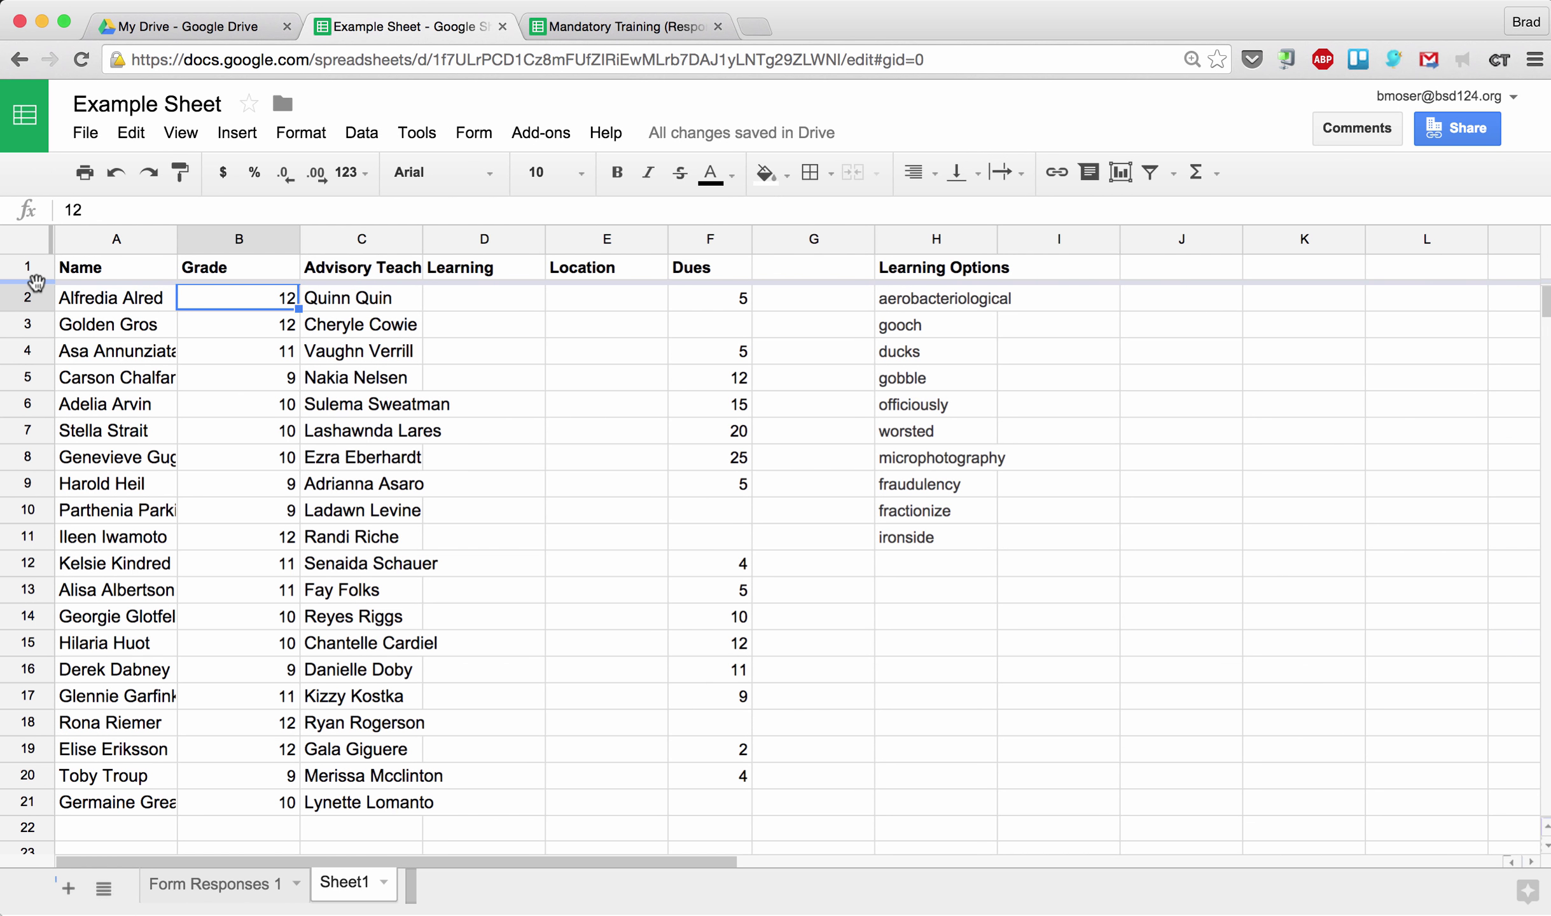
drag(35, 282, 40, 311)
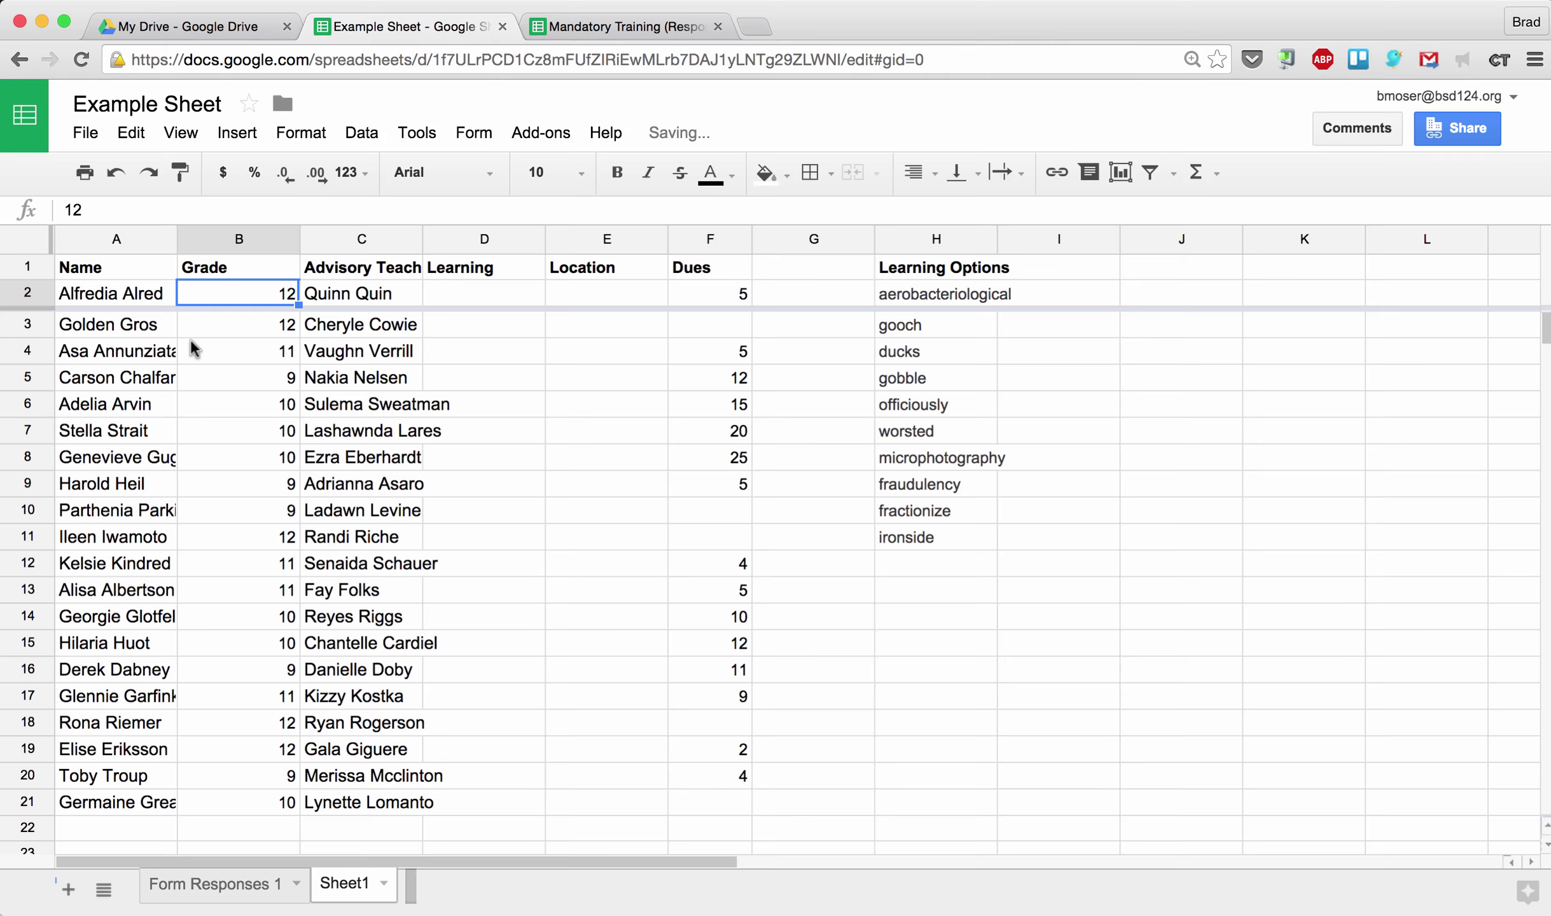
scroll(194, 348, down, 3)
scroll(194, 349, up, 3)
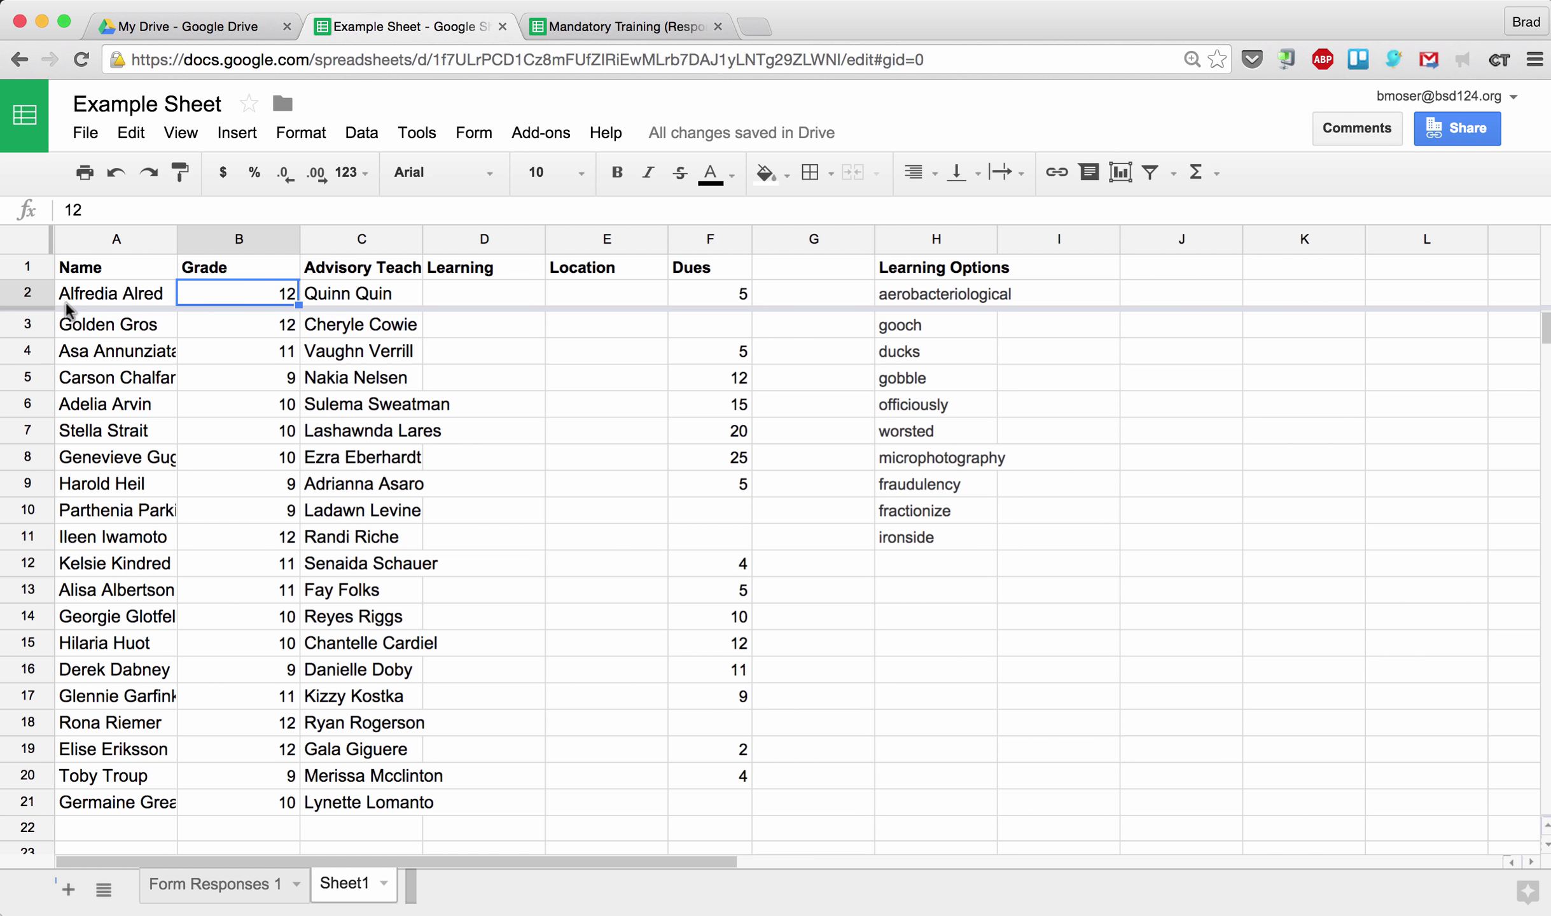
drag(34, 304, 39, 293)
click(232, 321)
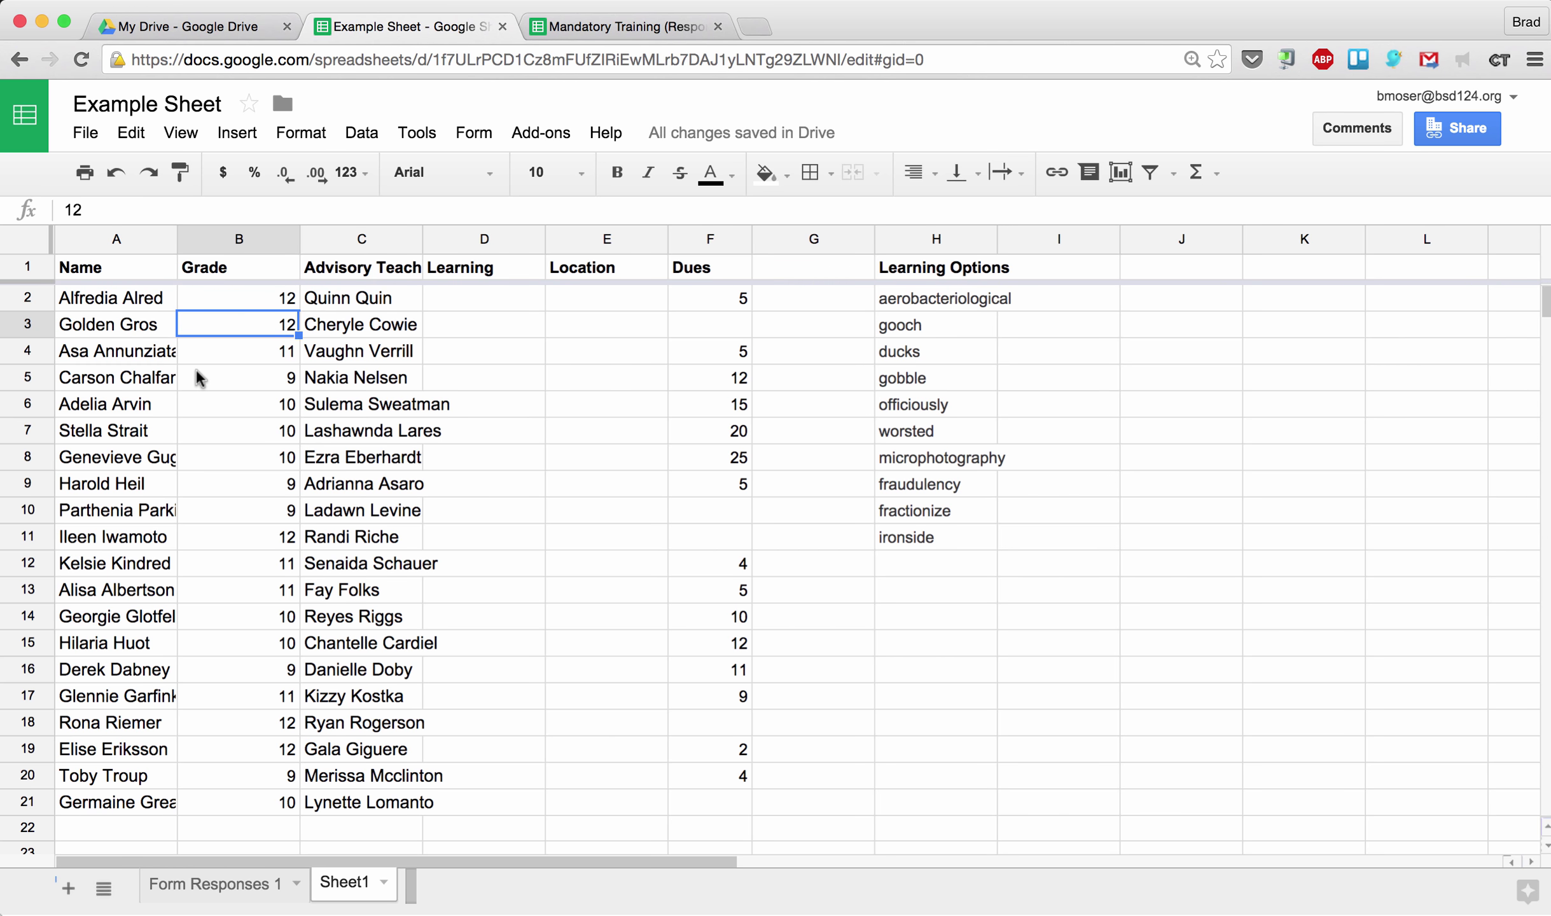
key(Right)
key(Left)
key(Up)
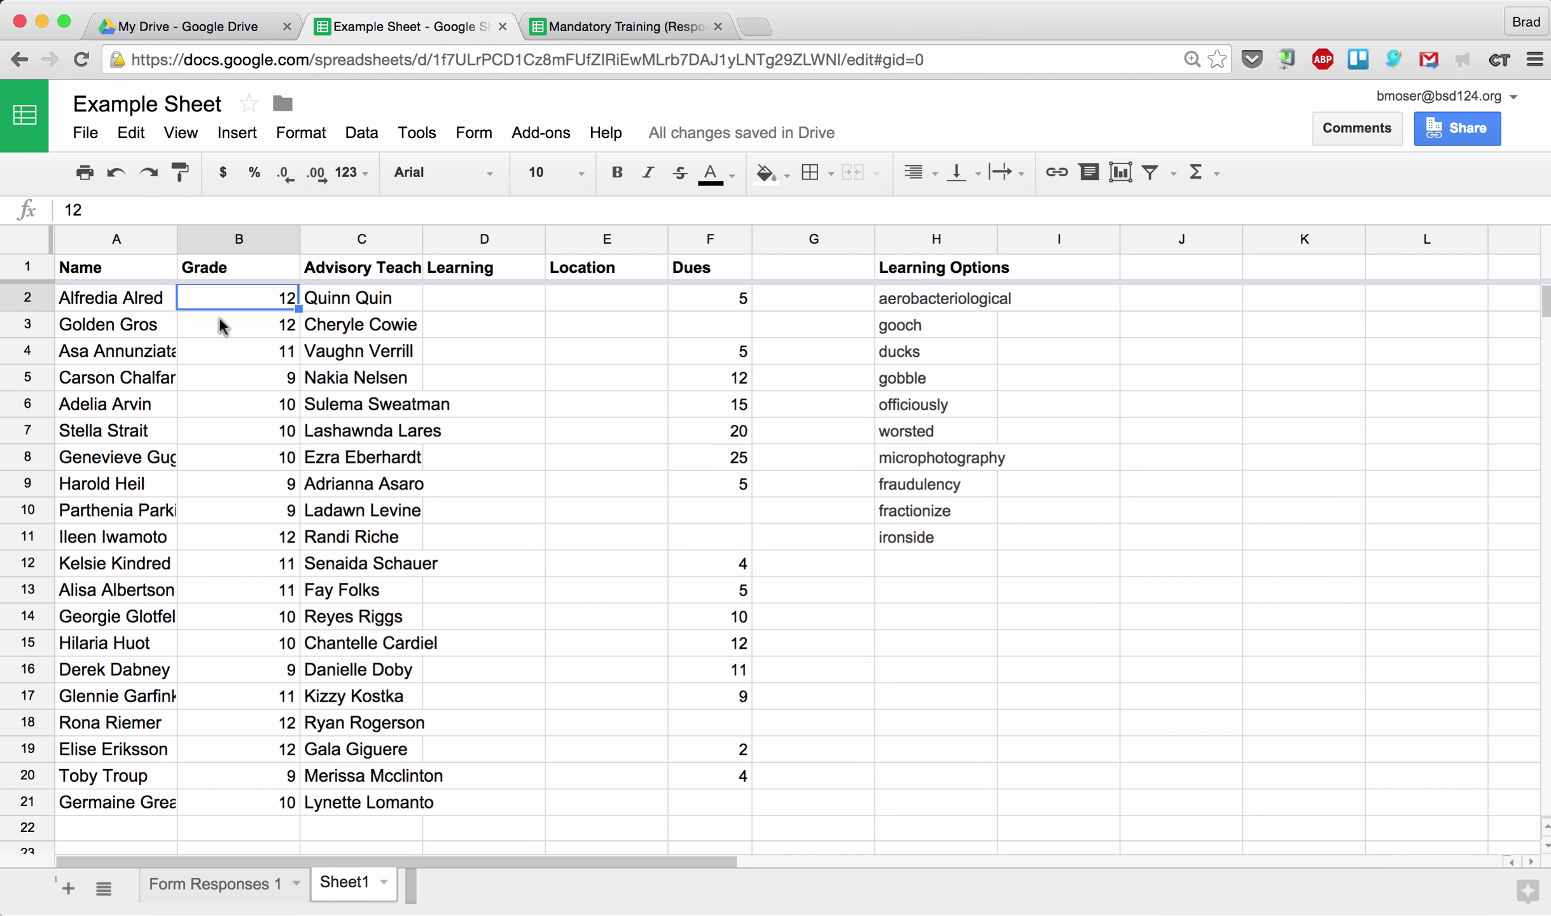
- Sort the sheet by Advisory Teacher A to Z from the Data menu, then undo it
click(362, 132)
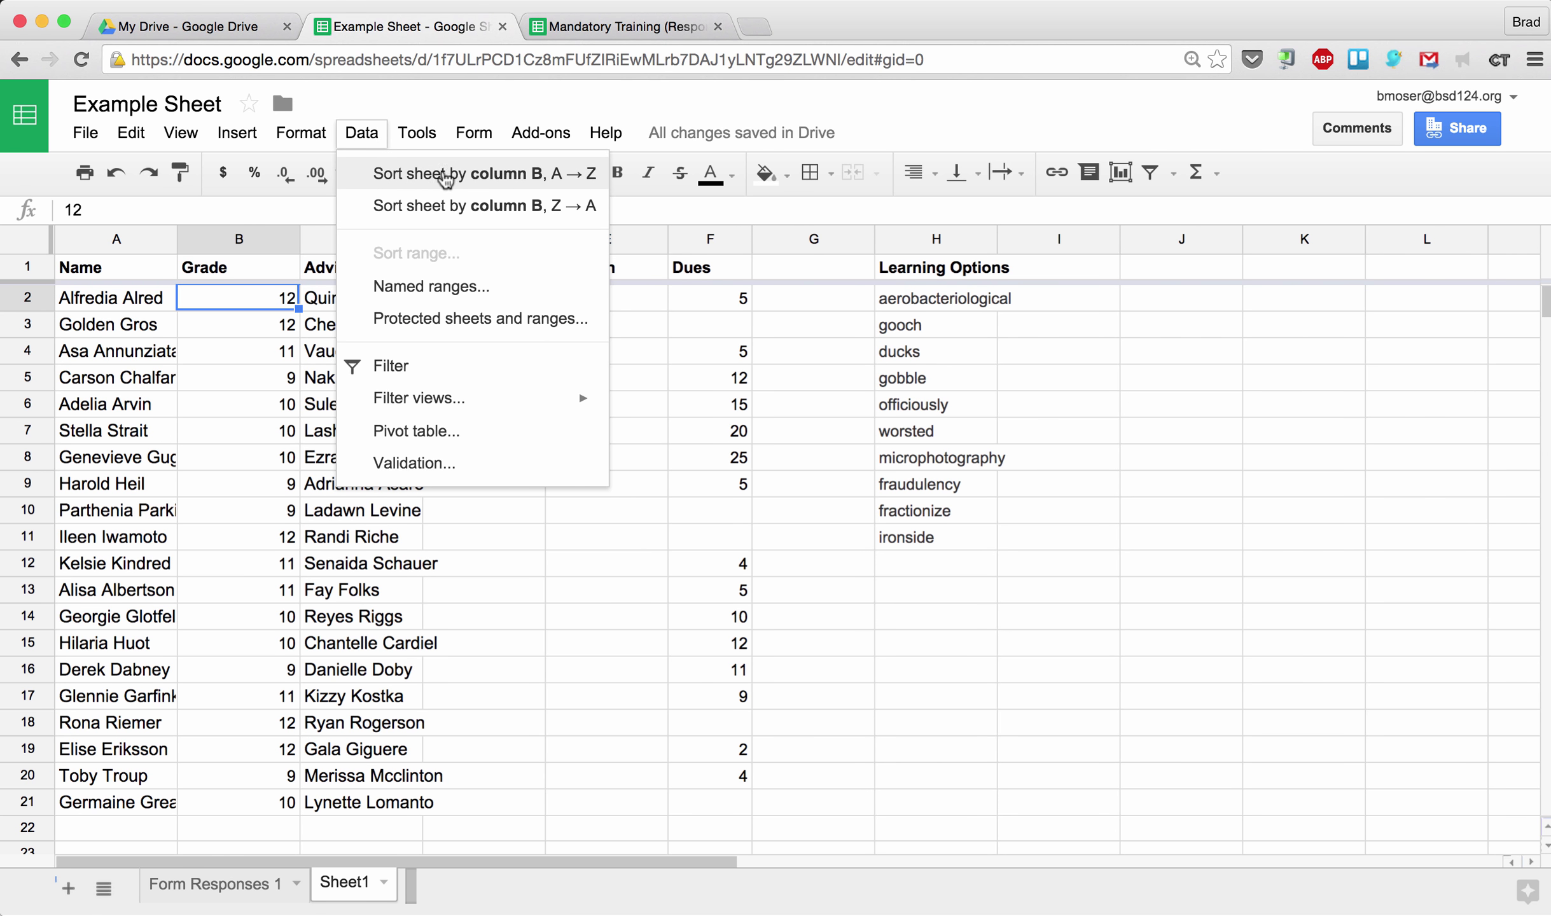
click(249, 327)
click(346, 323)
click(352, 296)
click(361, 132)
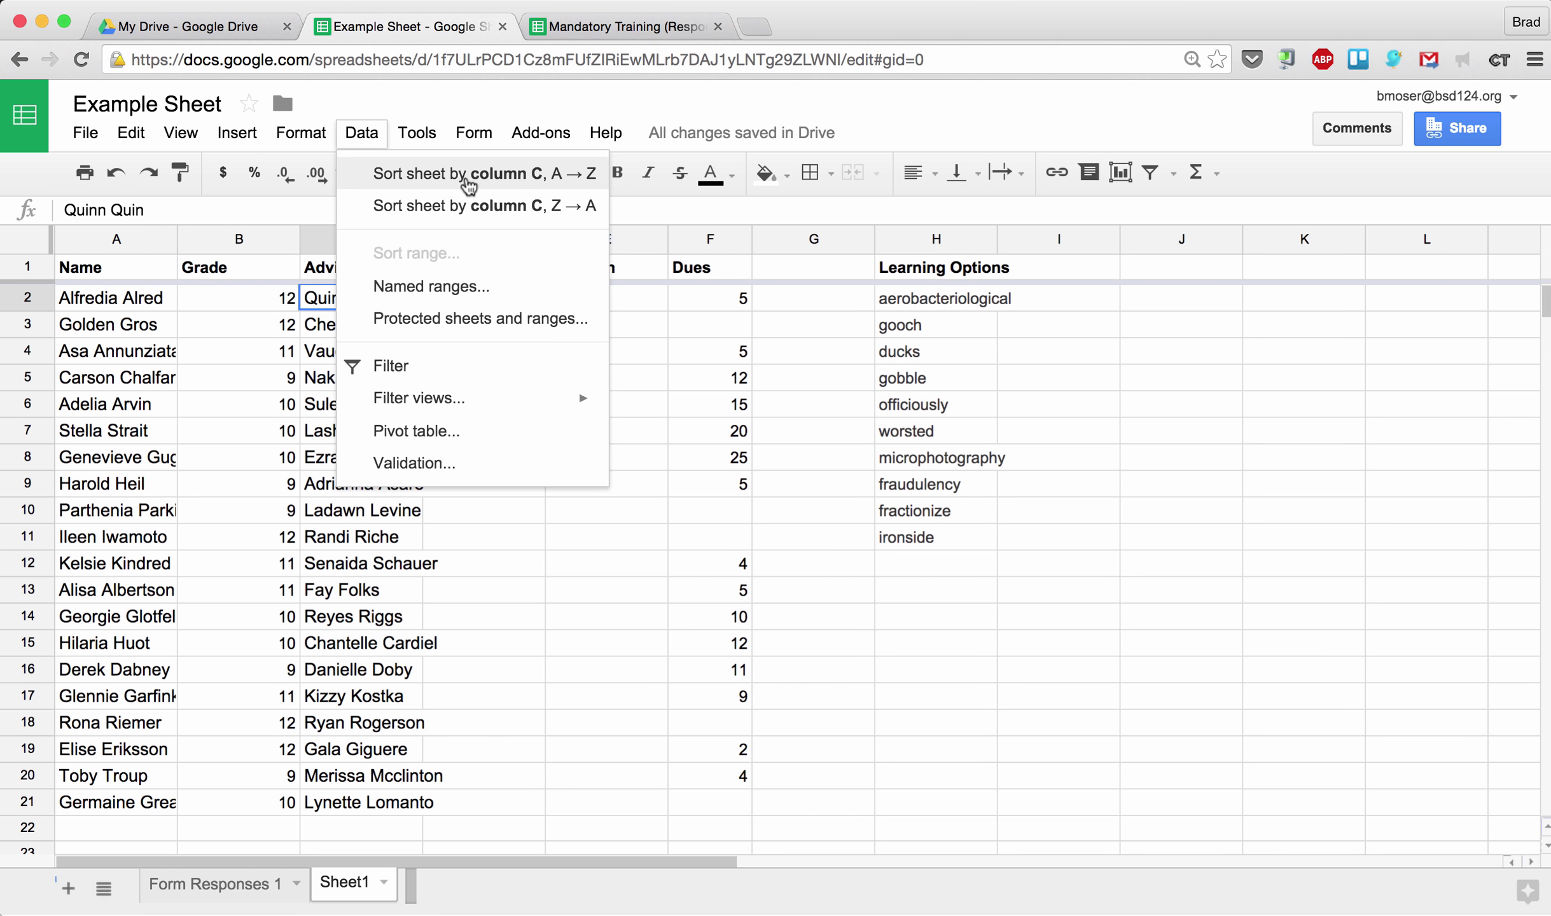
click(468, 183)
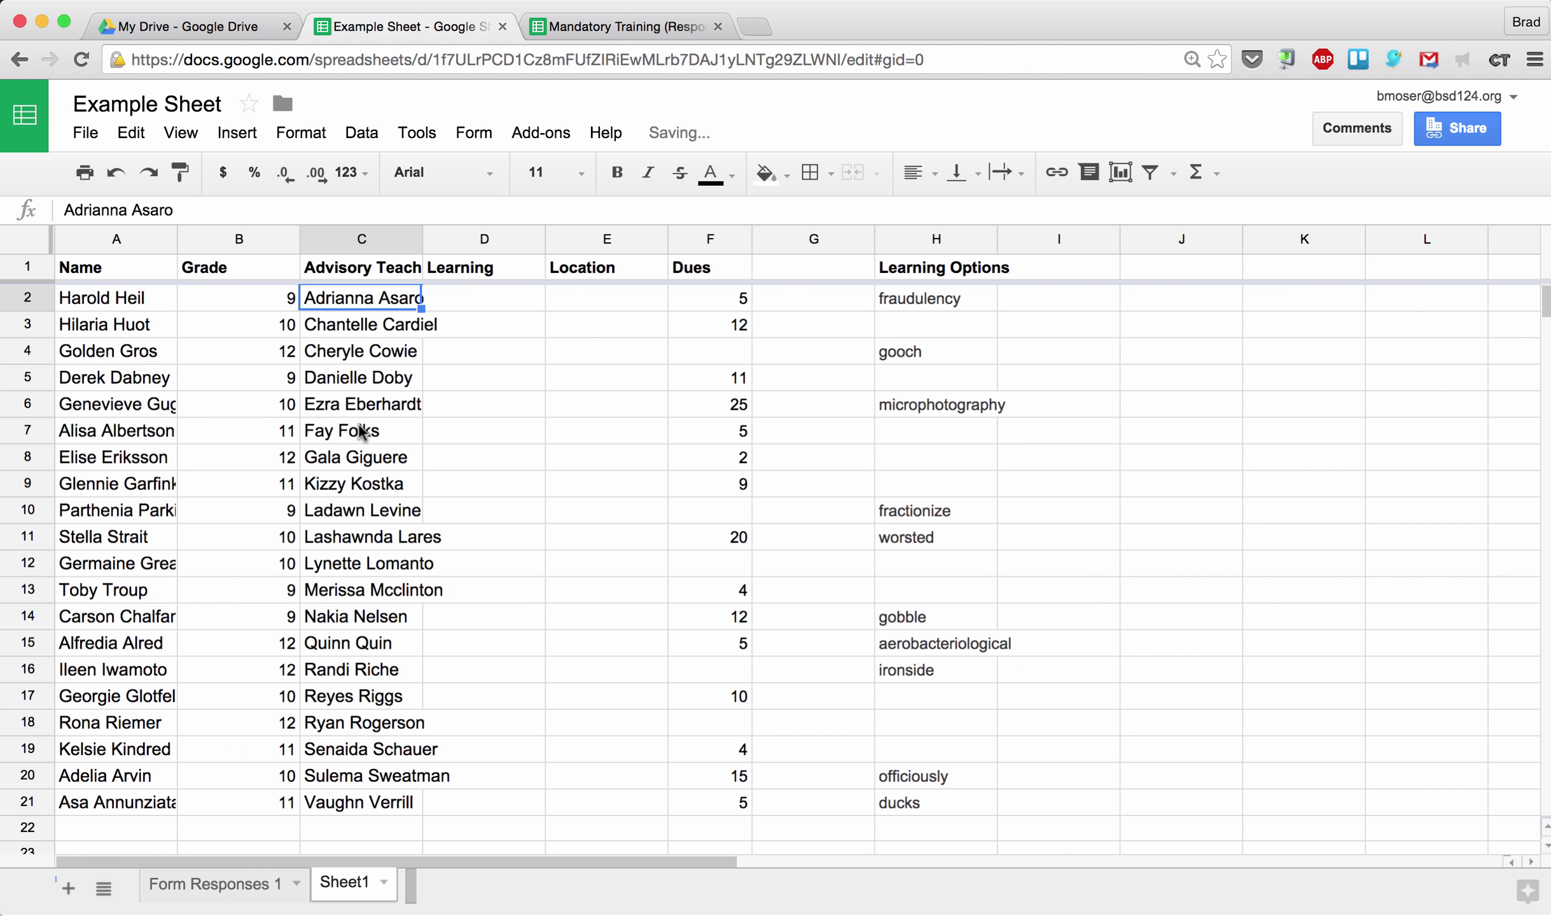
key(ctrl+z)
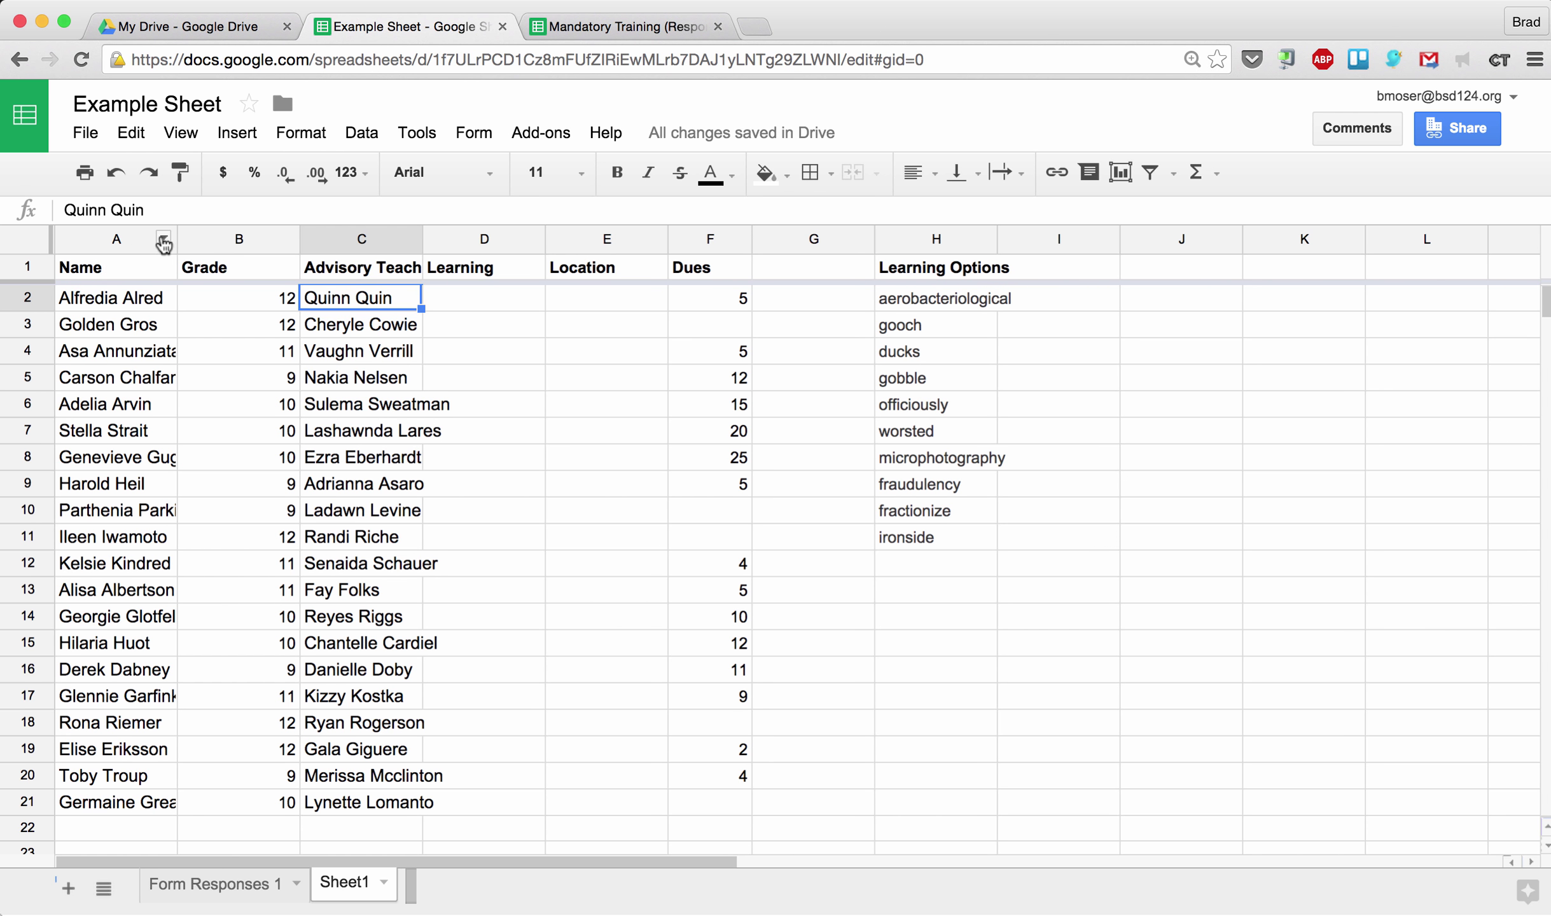
- Sort the sheet by Name A to Z, then by Grade from lowest to highest
click(164, 239)
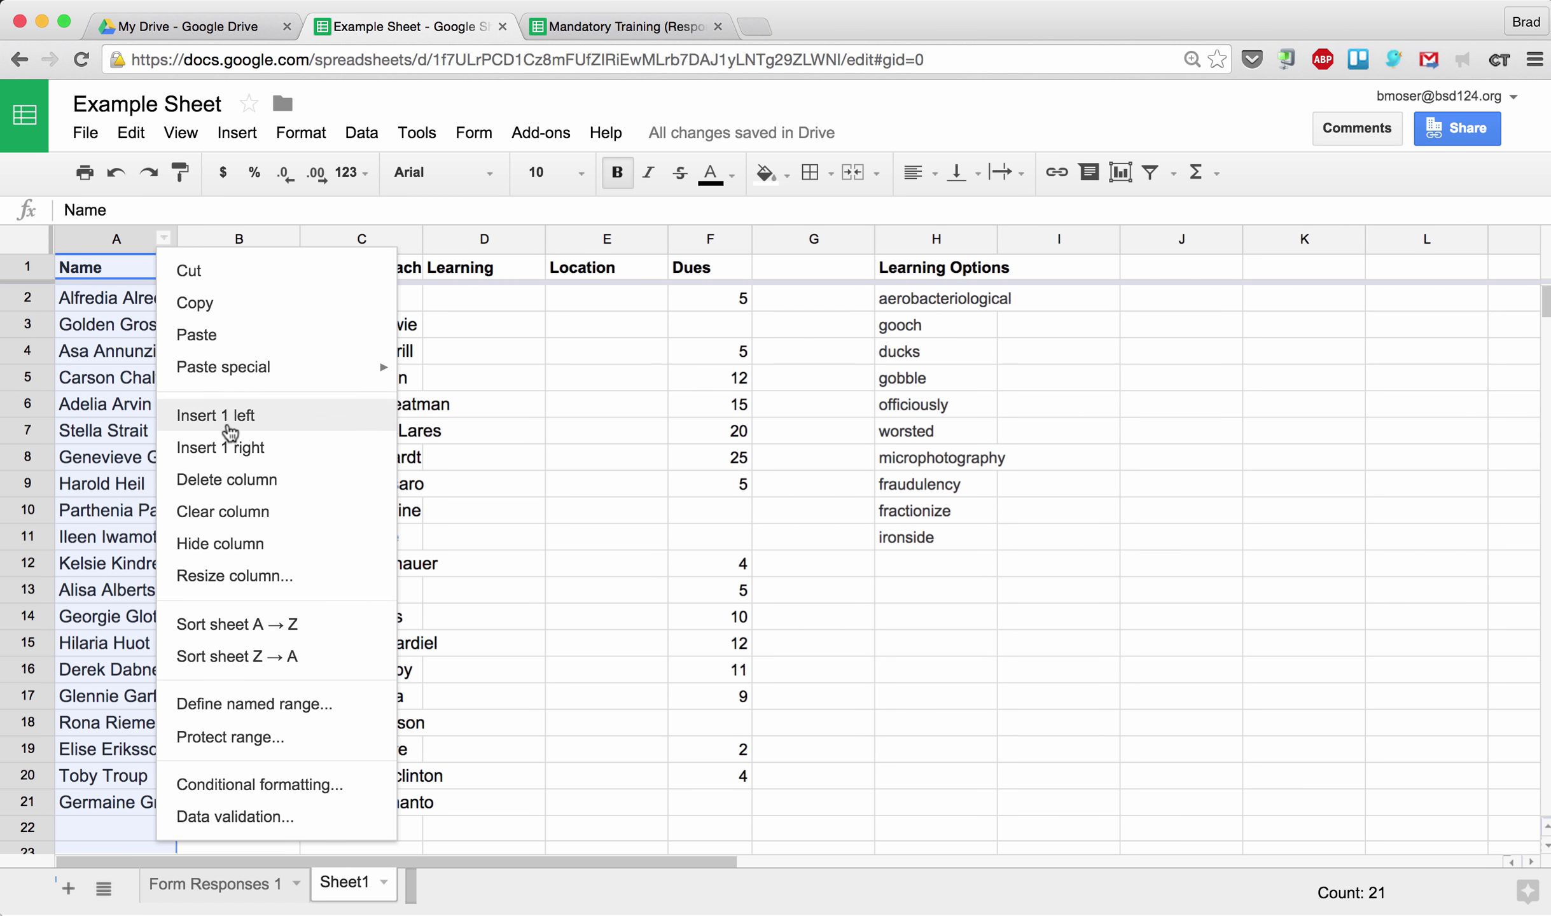
click(291, 625)
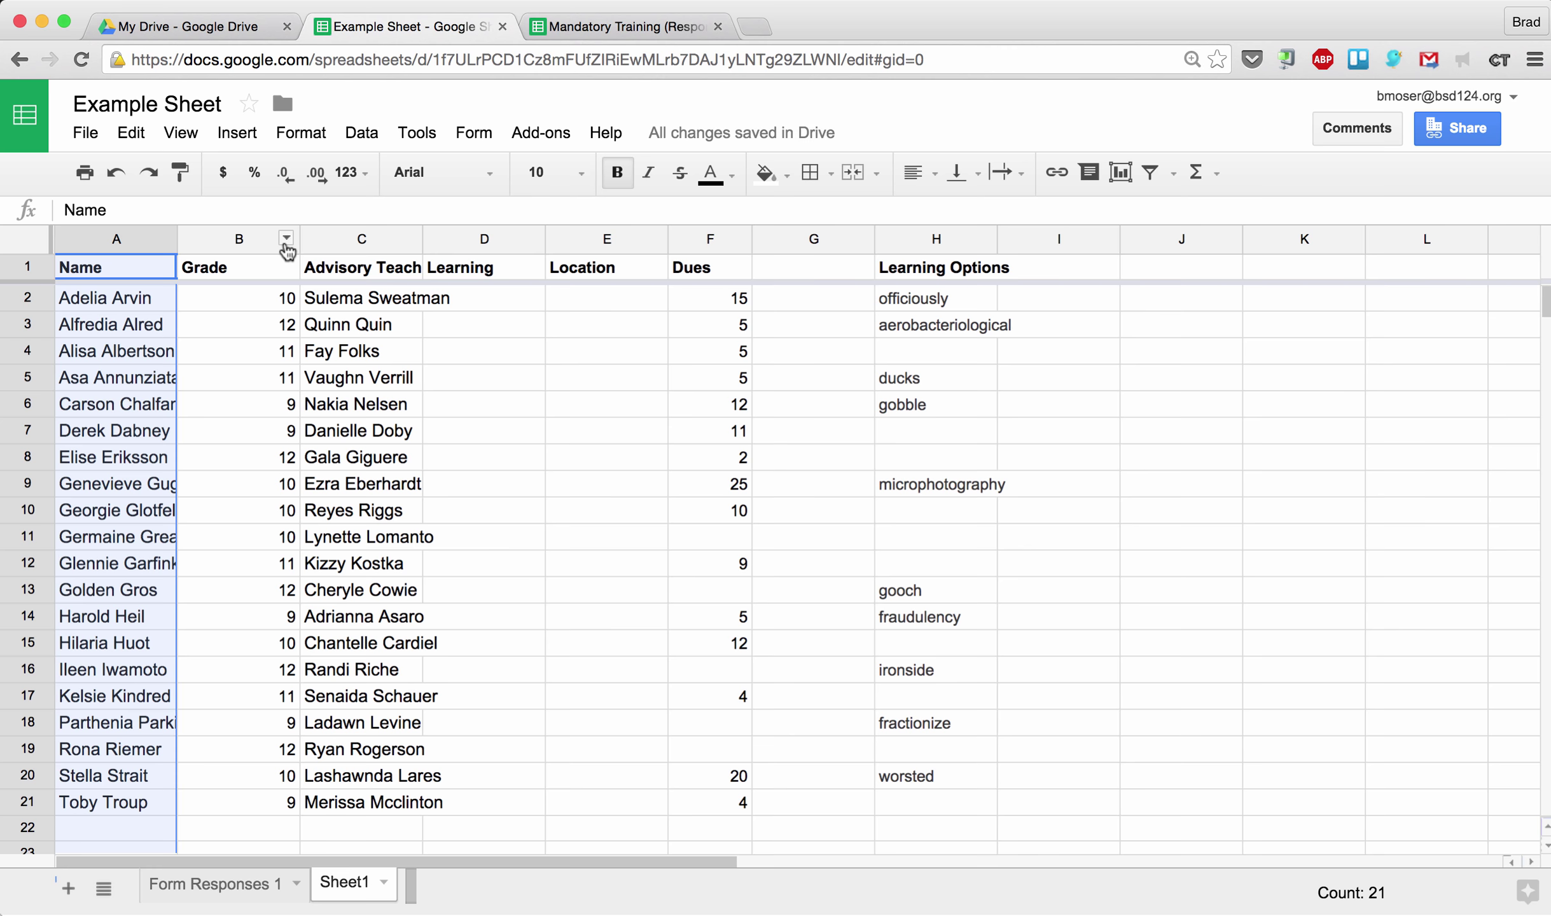
click(287, 239)
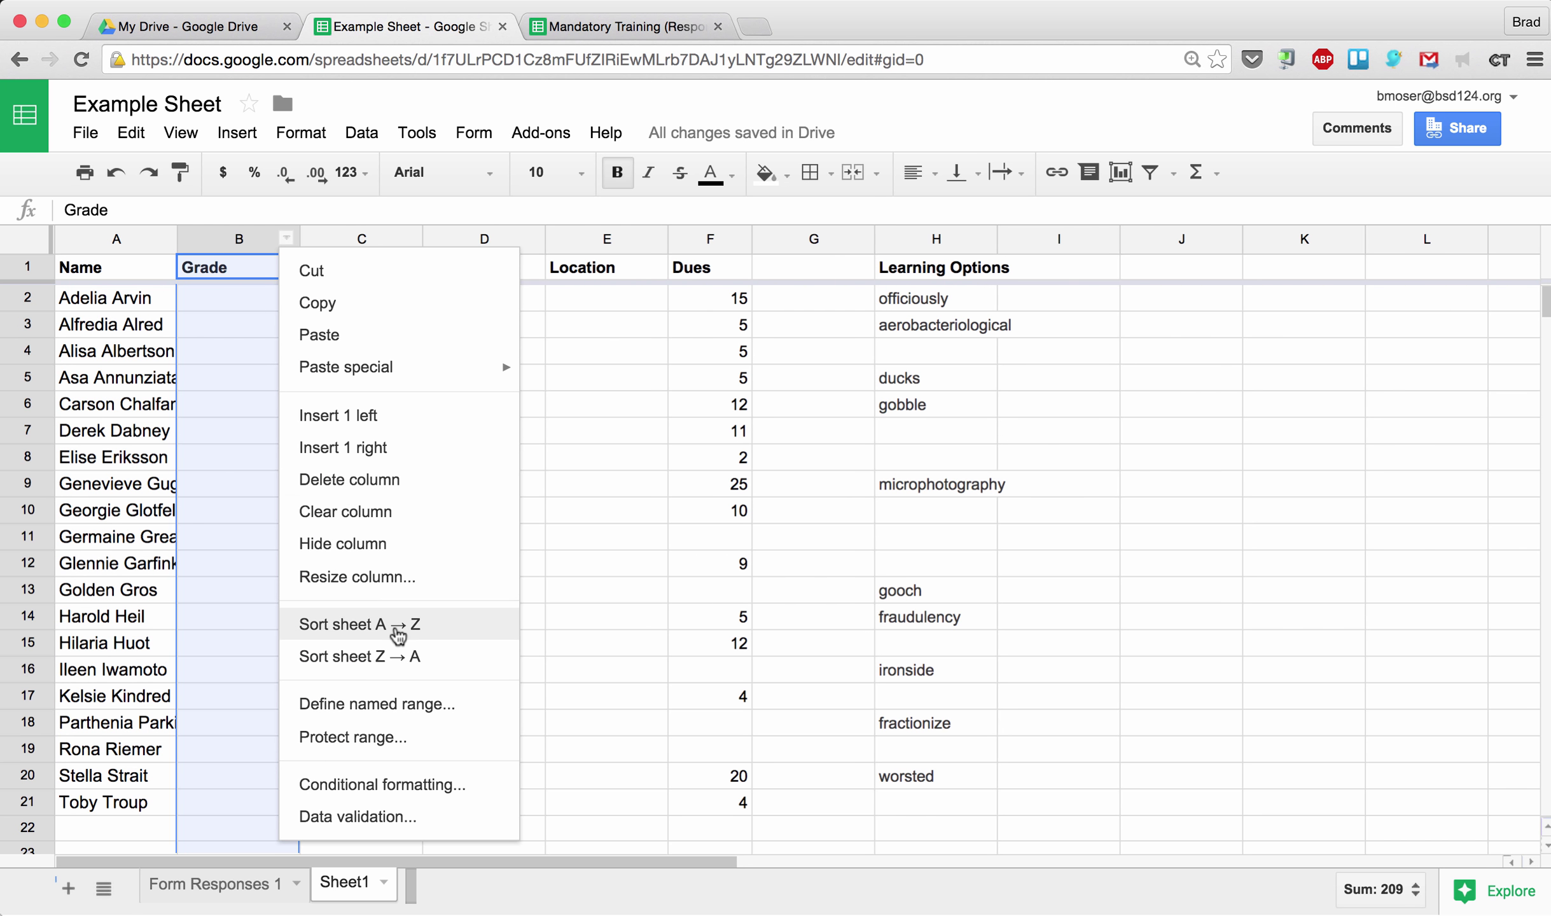
click(389, 628)
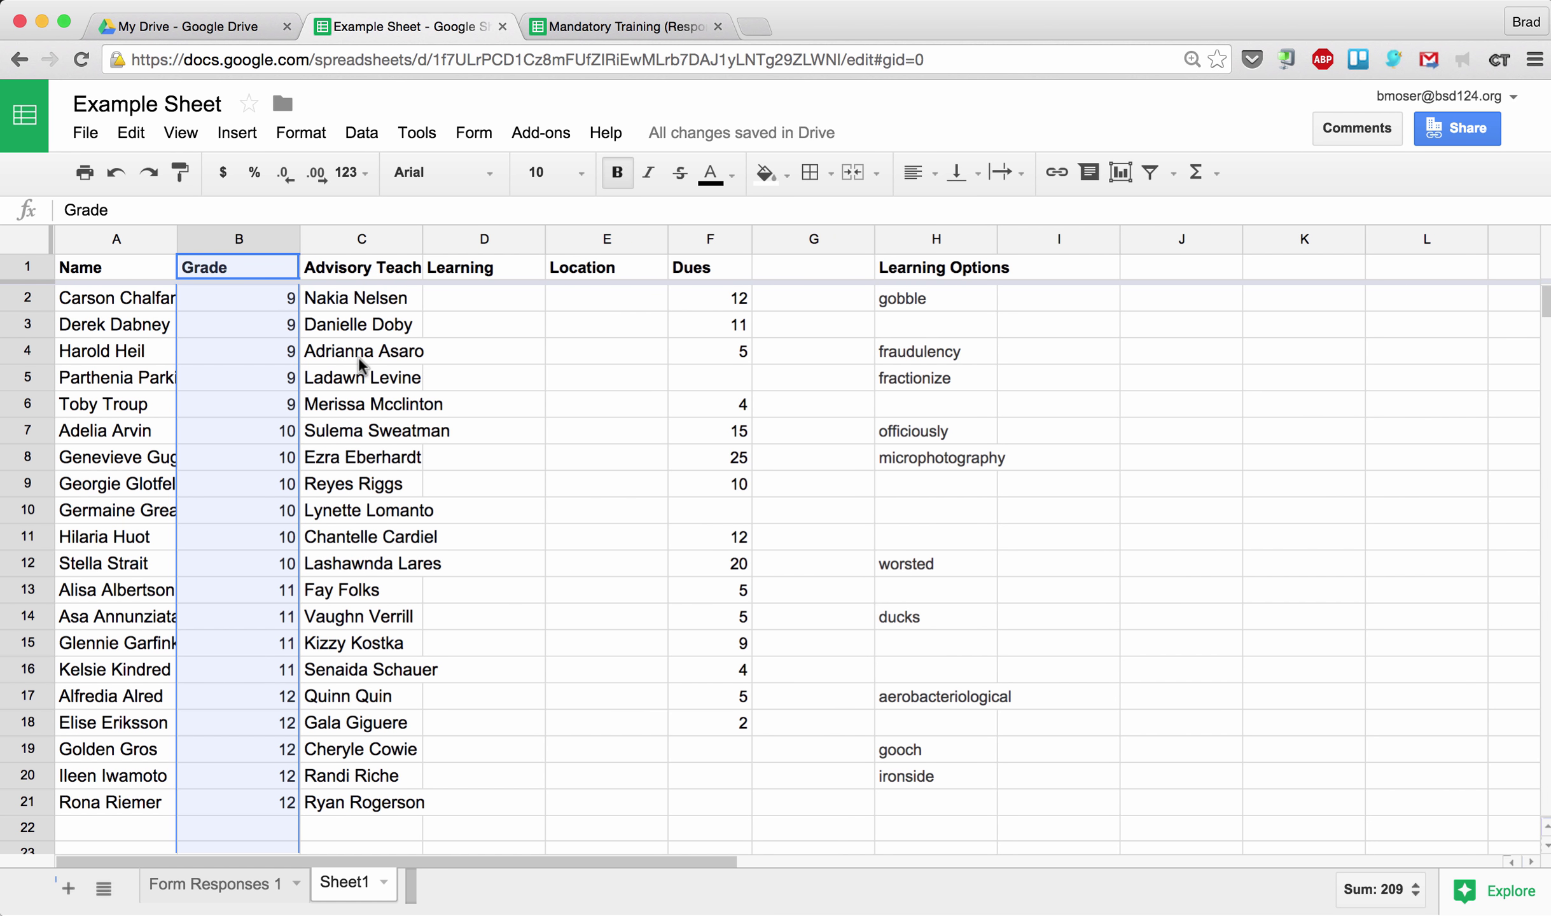
click(283, 306)
click(730, 303)
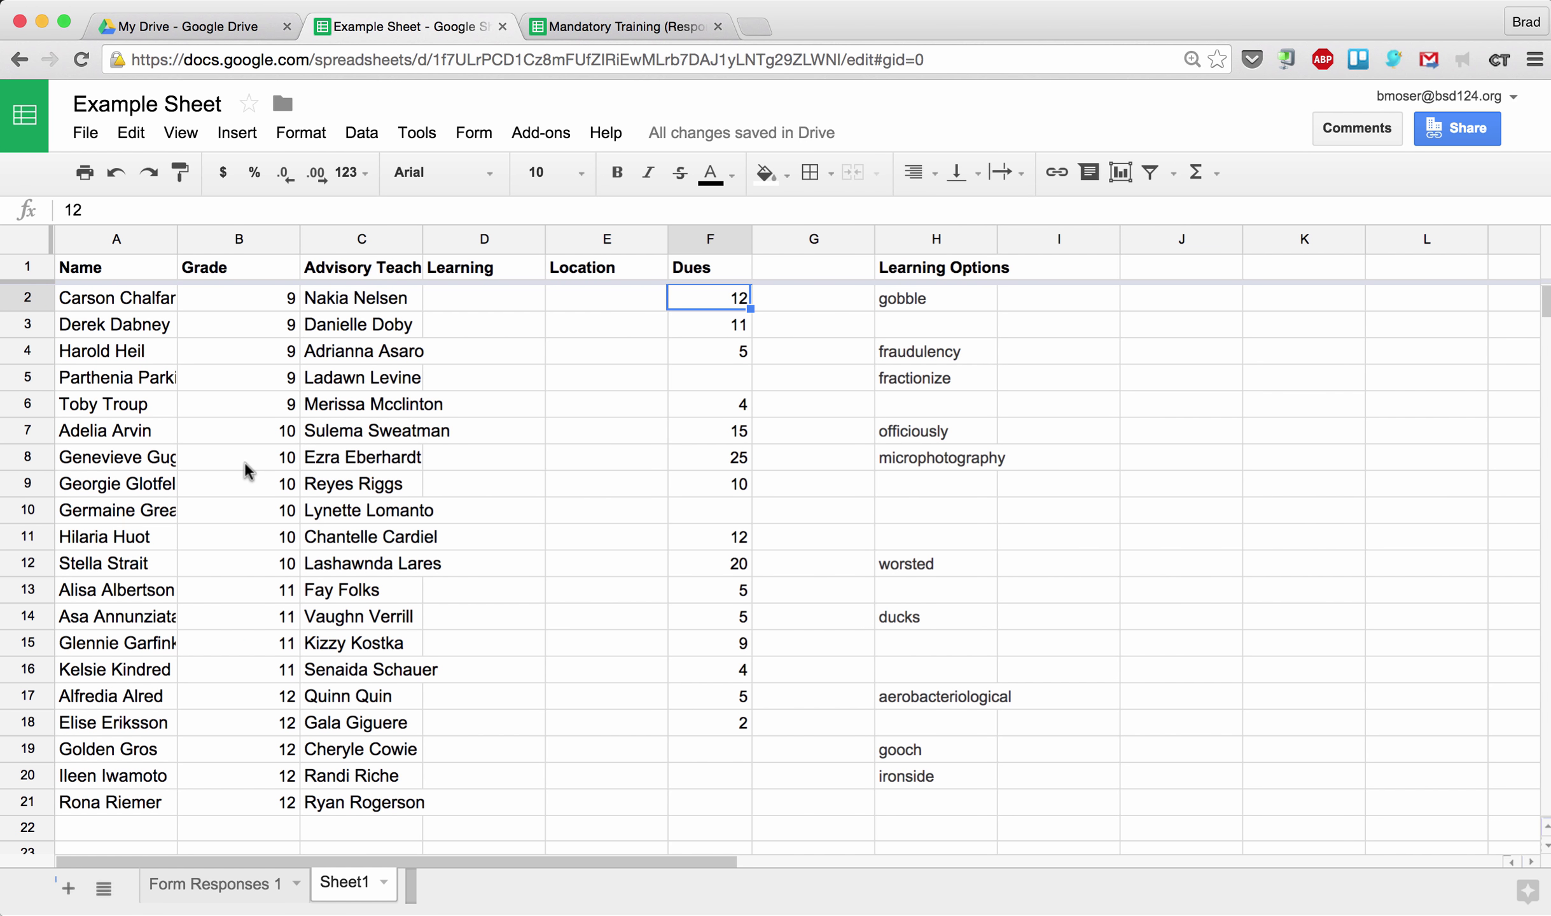
- Check the empty Learning cells and the Learning Options words in column H
click(502, 345)
key(Up)
key(Up)
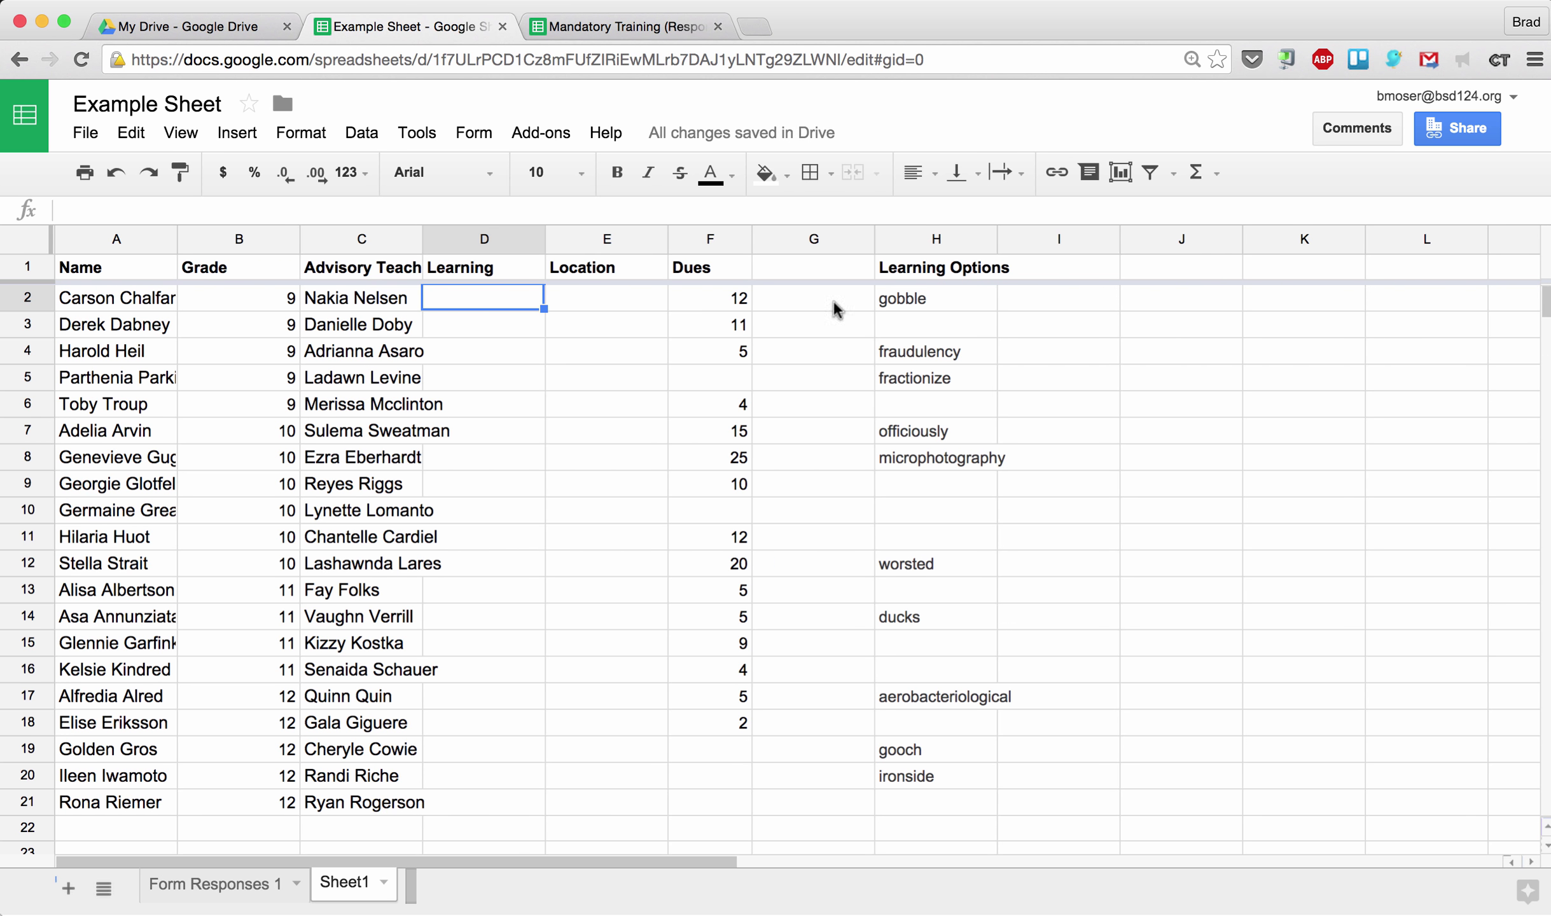
click(938, 297)
key(Down)
key(Down)
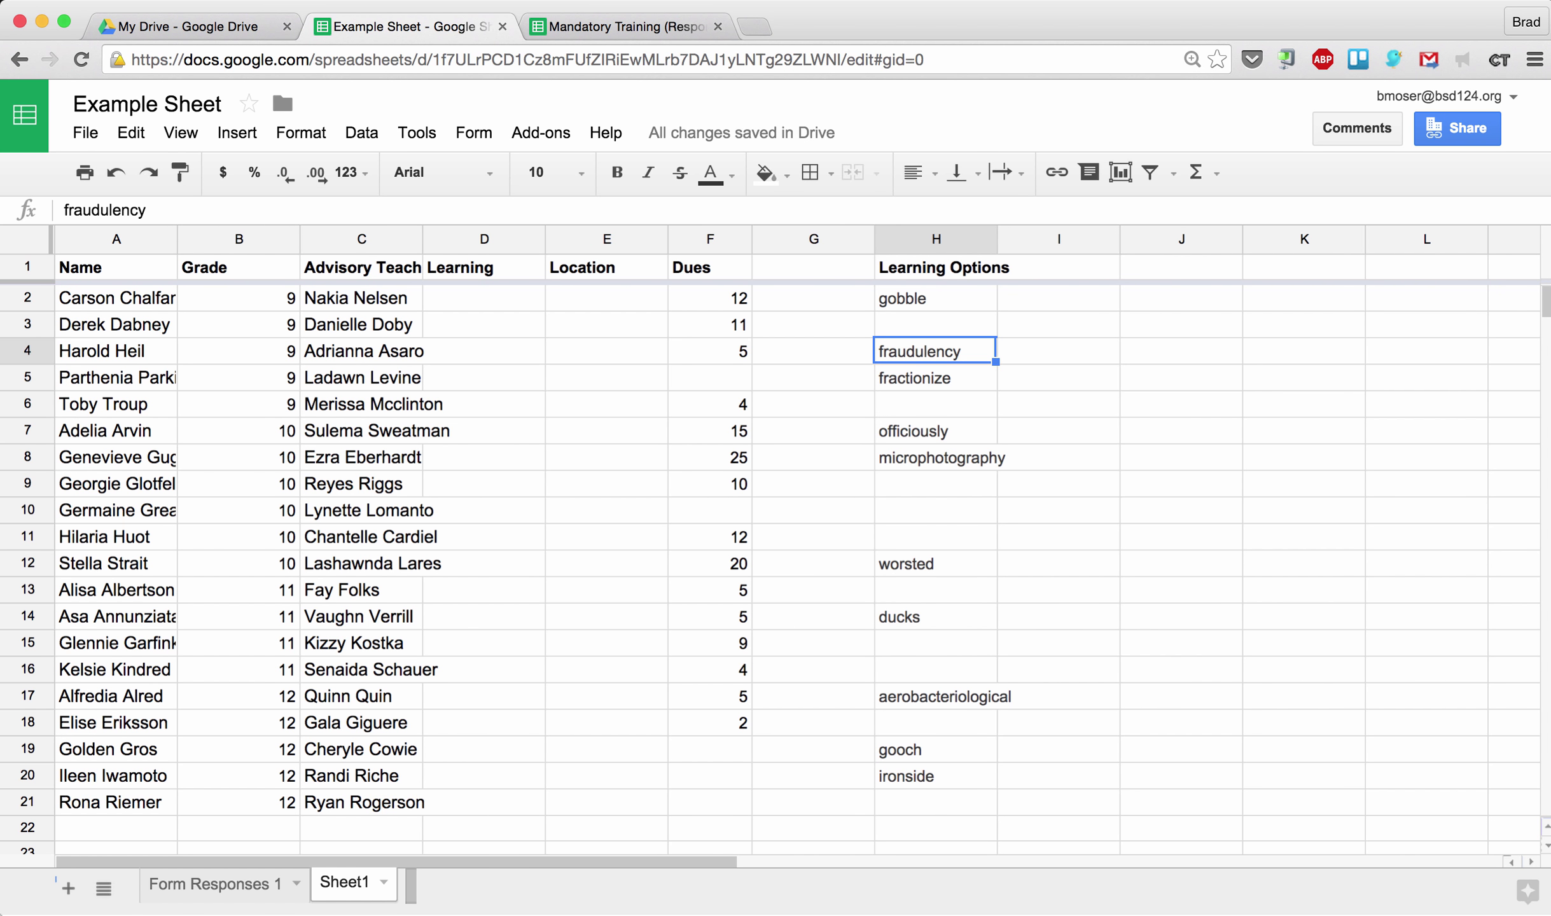
key(Up)
key(Up)
key(Up)
- Sort the sheet A to Z by Learning Options and return to the first Learning cell
click(983, 238)
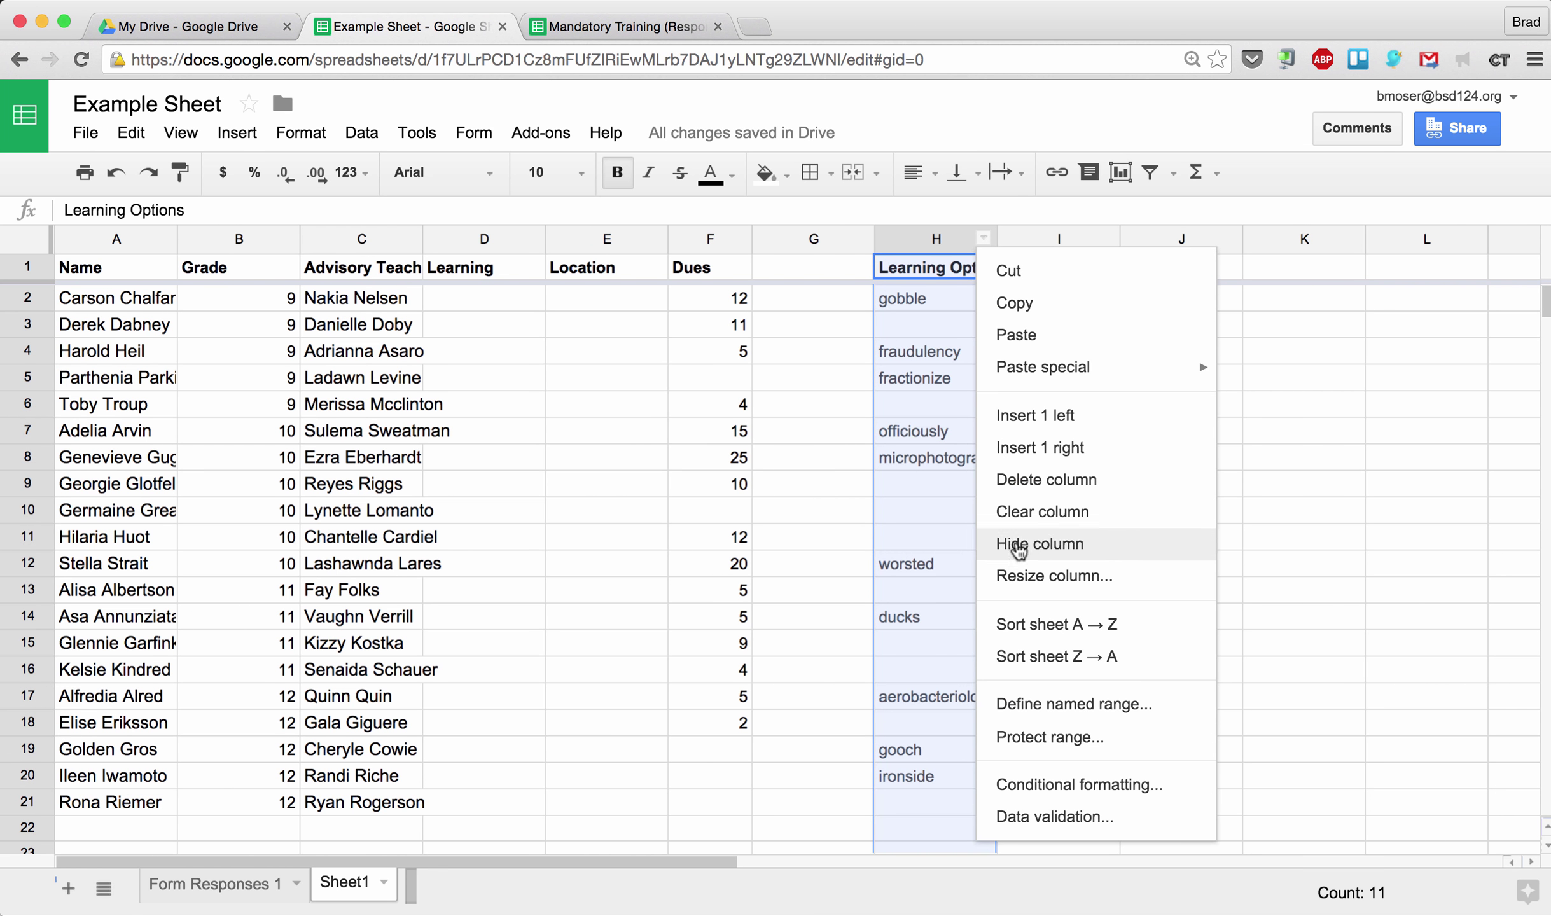
click(1023, 622)
click(919, 301)
key(Down)
key(Down)
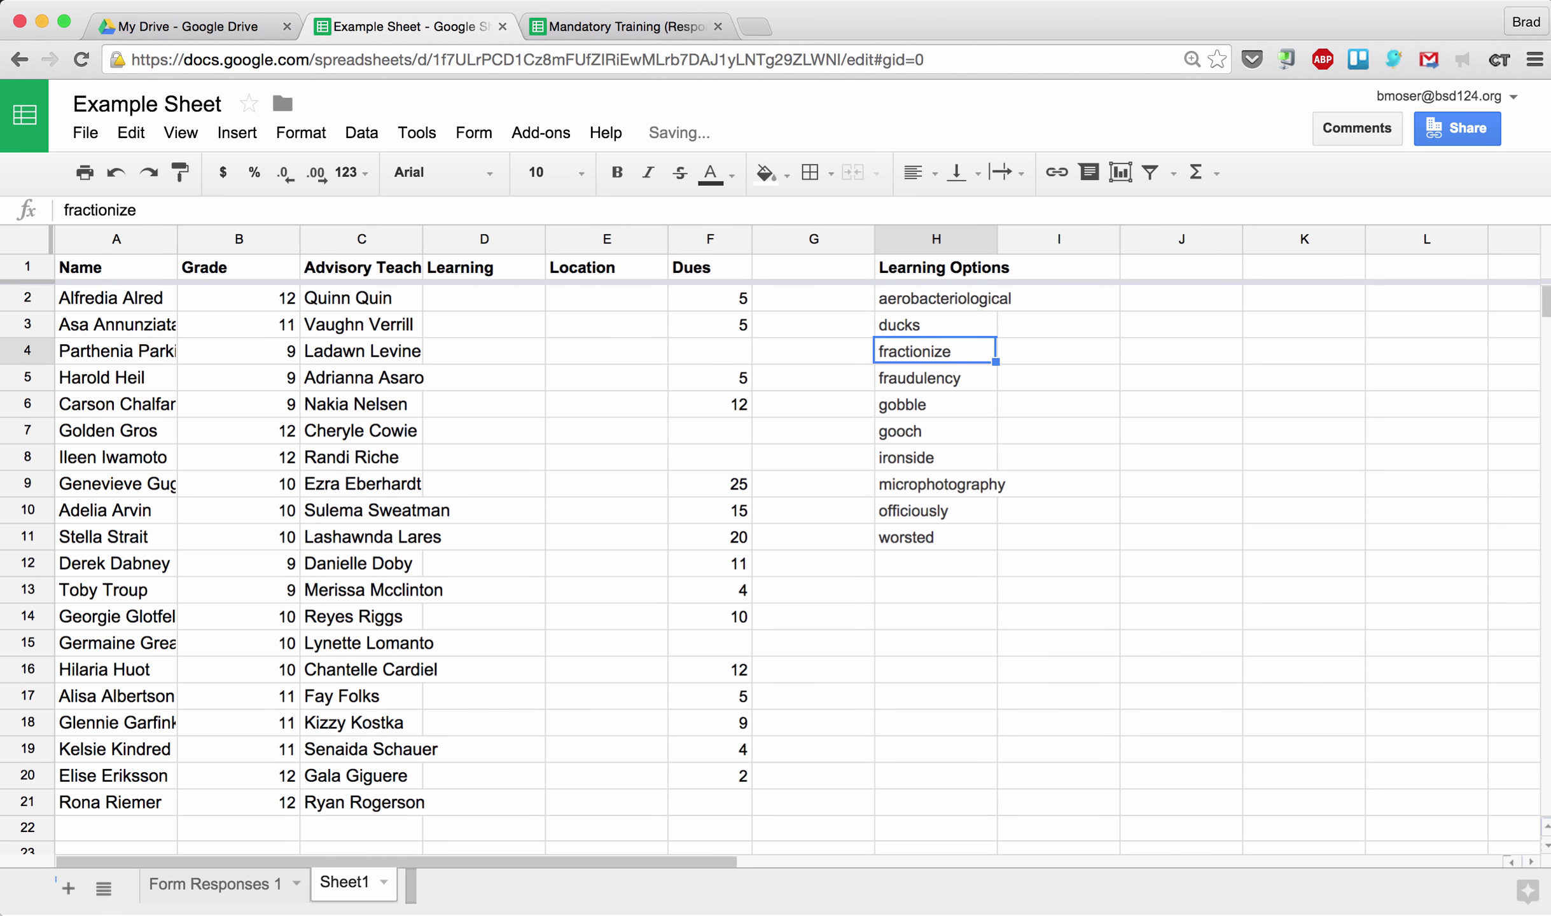
key(Up)
key(Up)
key(Left)
key(Left)
key(Left)
key(Left)
key(Right)
key(Left)
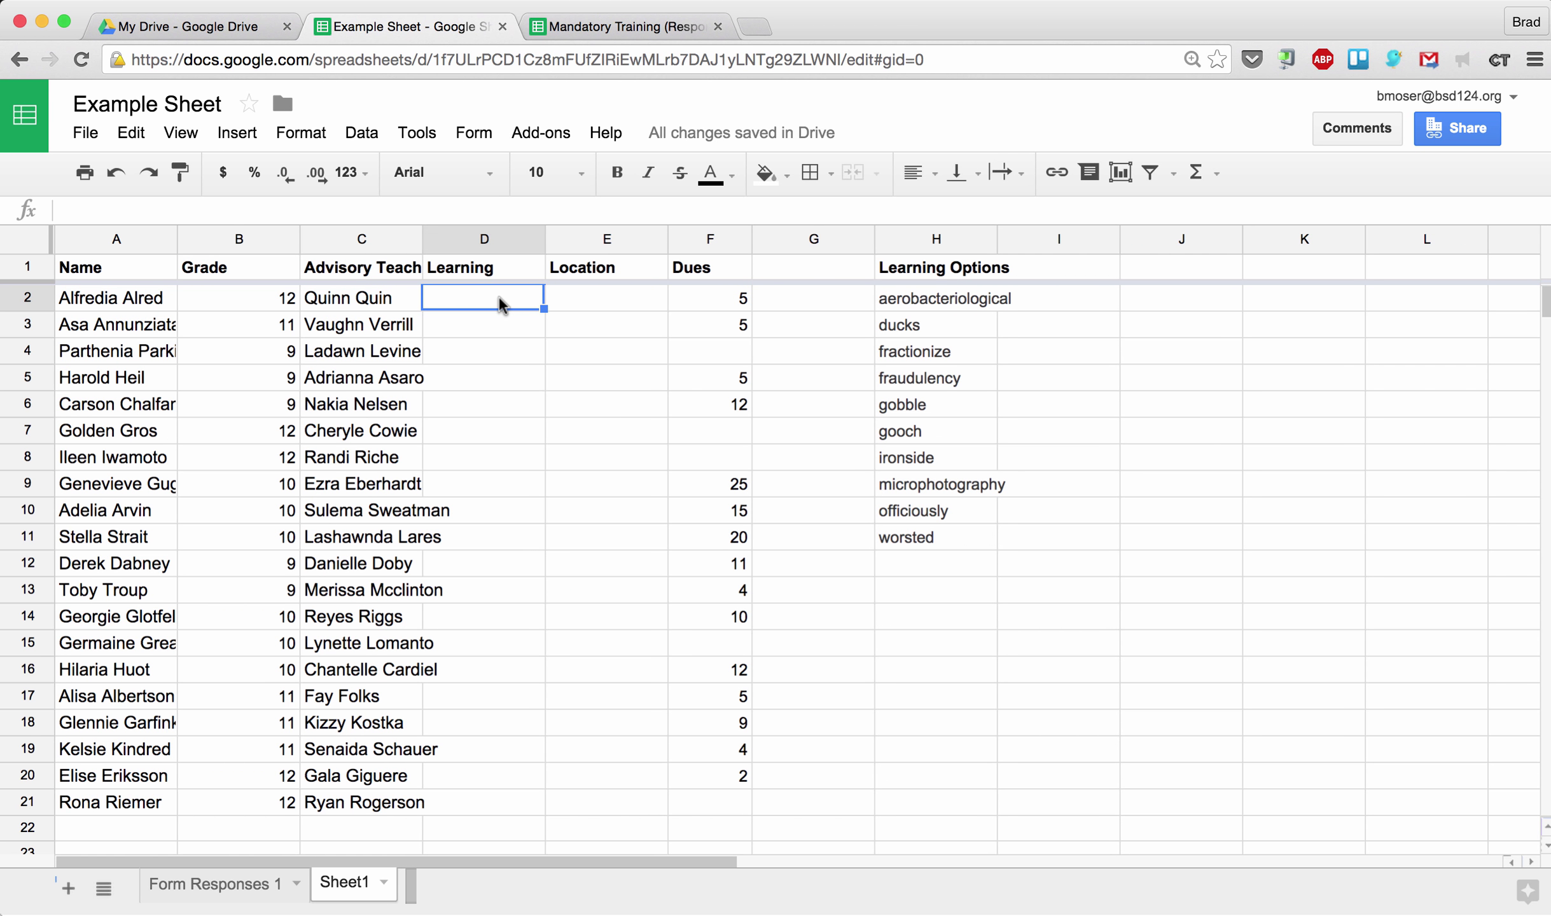
- Select the Learning cells D2:D21 and open the Data menu
key(shift+Down)
key(Up)
key(shift+Down)
key(Down)
key(shift+Down)
key(shift+Down)
key(shift+Down)
key(shift+Down)
key(shift+Down)
key(shift+Down)
key(shift+Down)
key(shift+Down)
key(shift+Down)
key(shift+Down)
key(shift+Down)
key(shift+Down)
key(shift+Down)
key(shift+Down)
key(shift+Down)
key(shift+Down)
key(shift+Down)
key(shift+Down)
key(shift+Down)
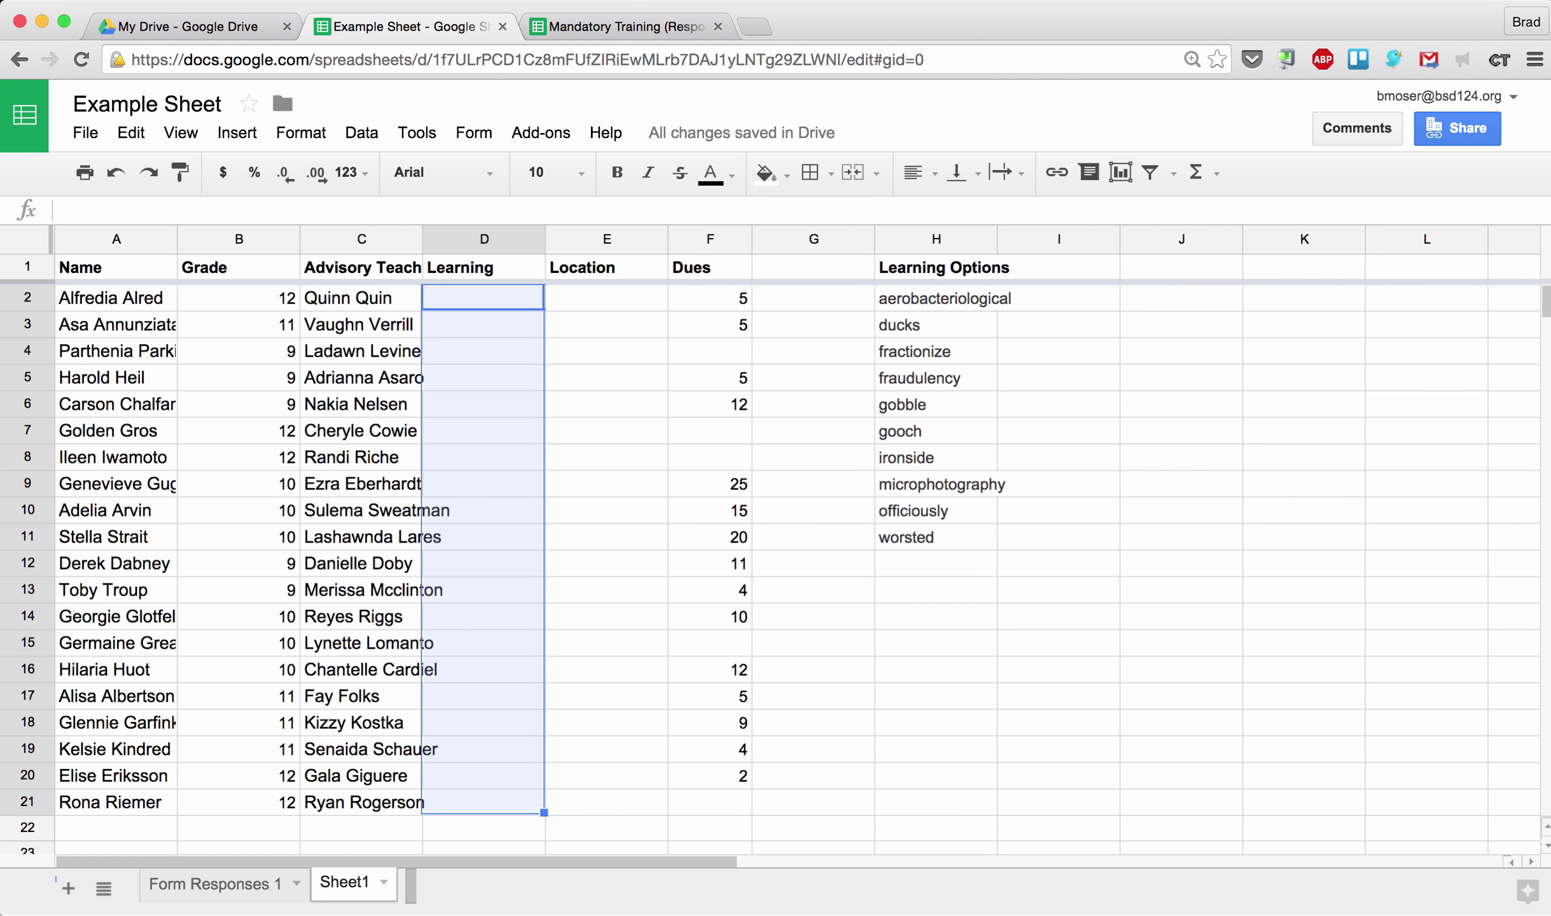
key(Up)
key(Down)
key(shift+Down)
key(shift+Down)
key(shift+Down)
key(shift+Down)
key(shift+Down)
key(shift+Down)
key(shift+Down)
key(shift+Down)
key(shift+Down)
key(shift+Down)
key(shift+Down)
key(shift+Down)
key(shift+Down)
key(shift+Down)
key(shift+Down)
key(shift+Down)
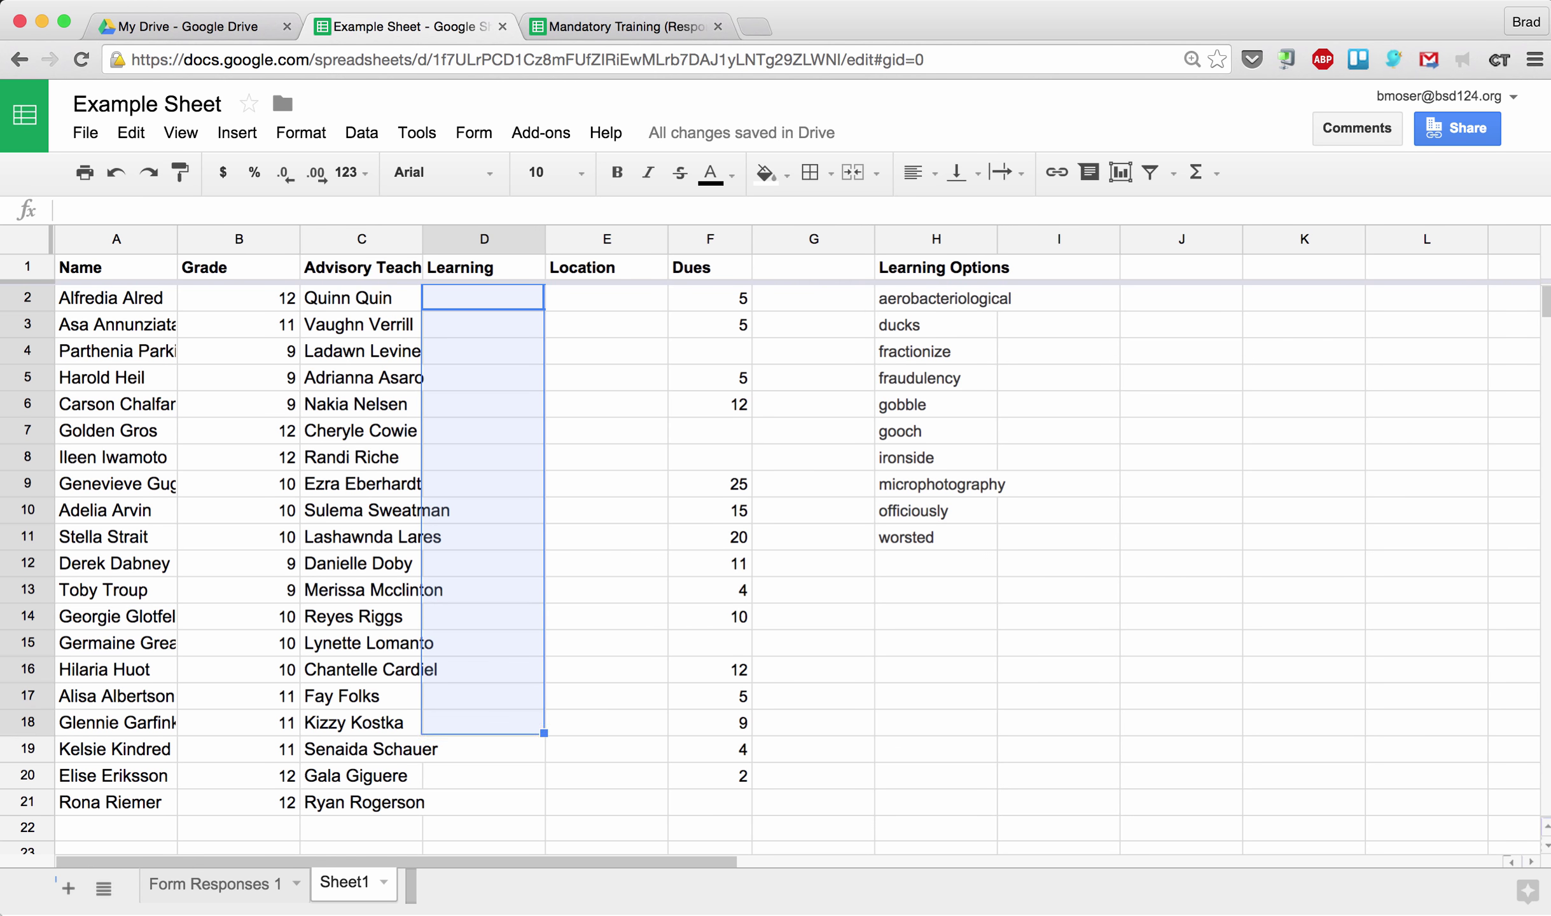
key(shift+Down)
key(shift+Down)
key(shift+Down)
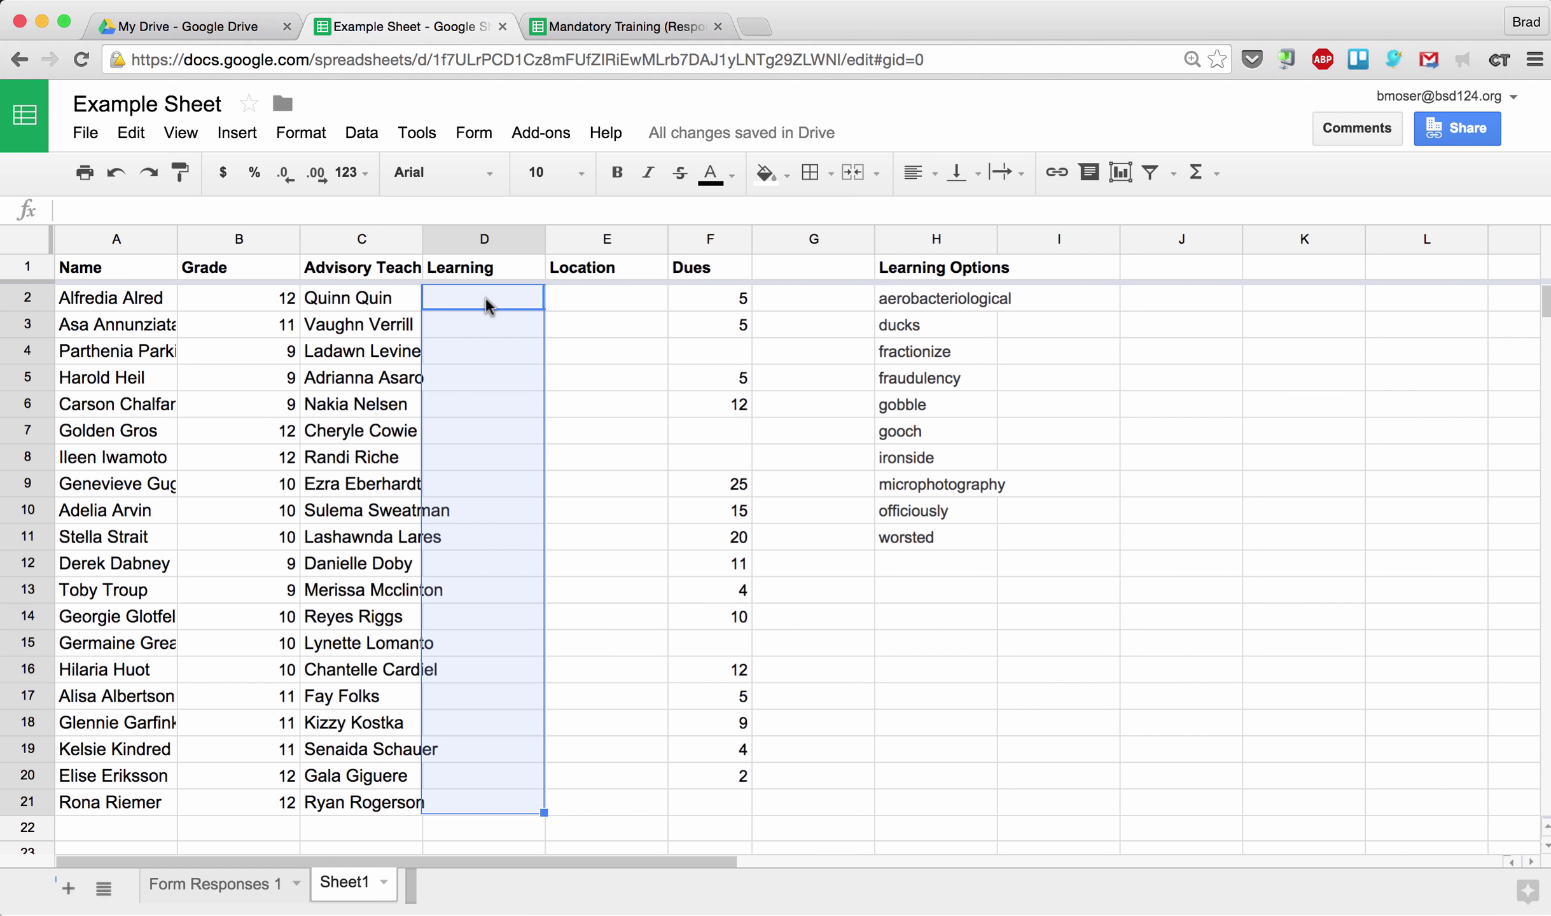
click(361, 134)
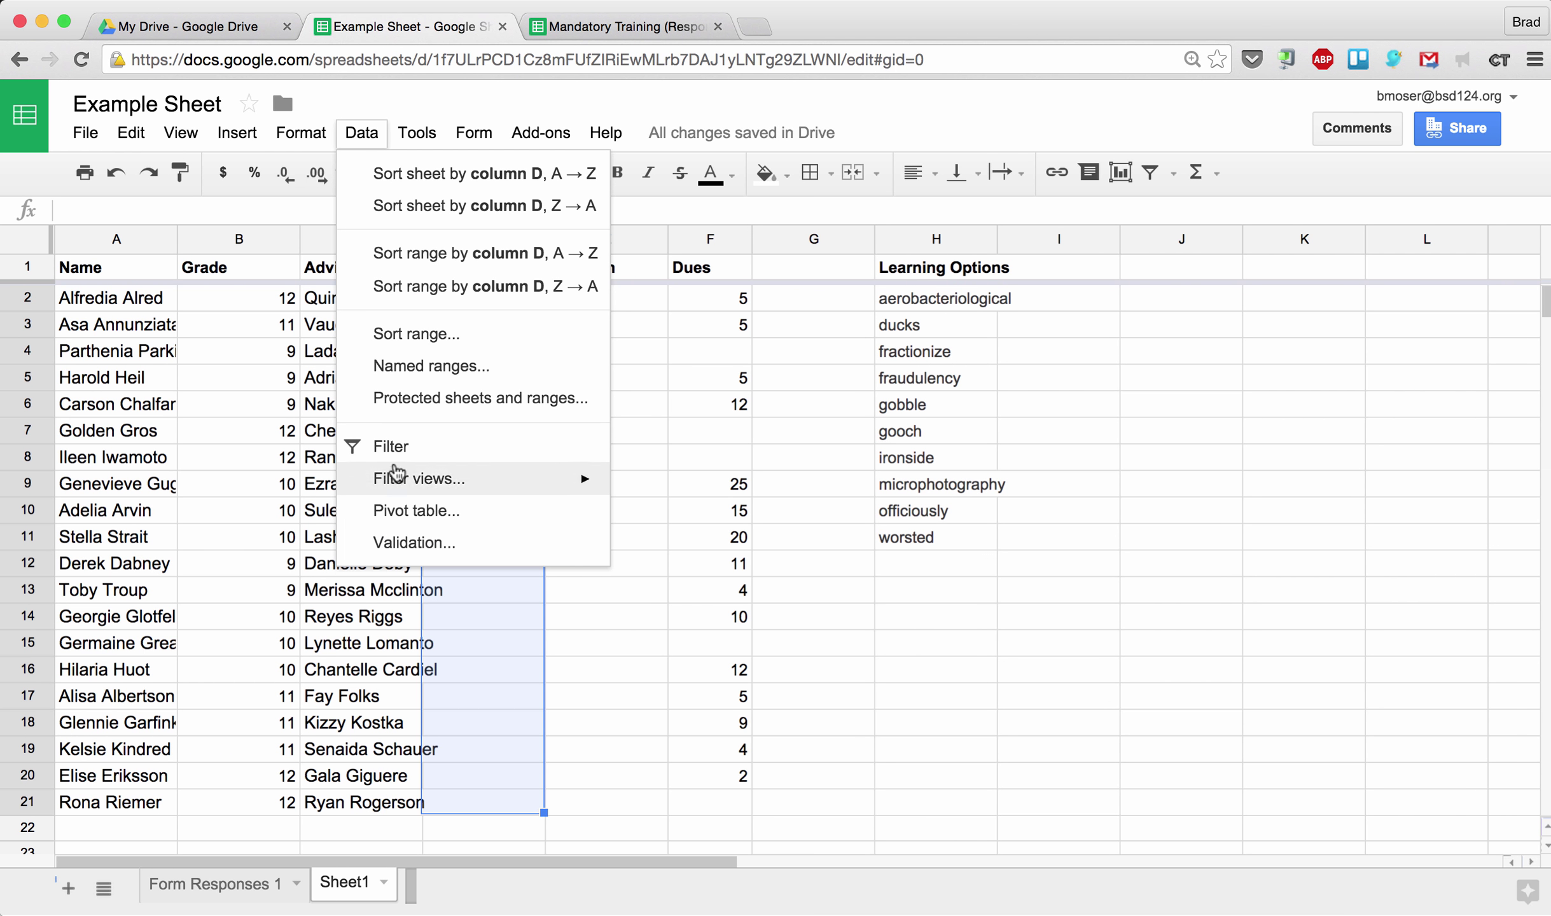
- Start a data validation rule for D2:D21 using 'List from a range' with H2:H11
click(431, 545)
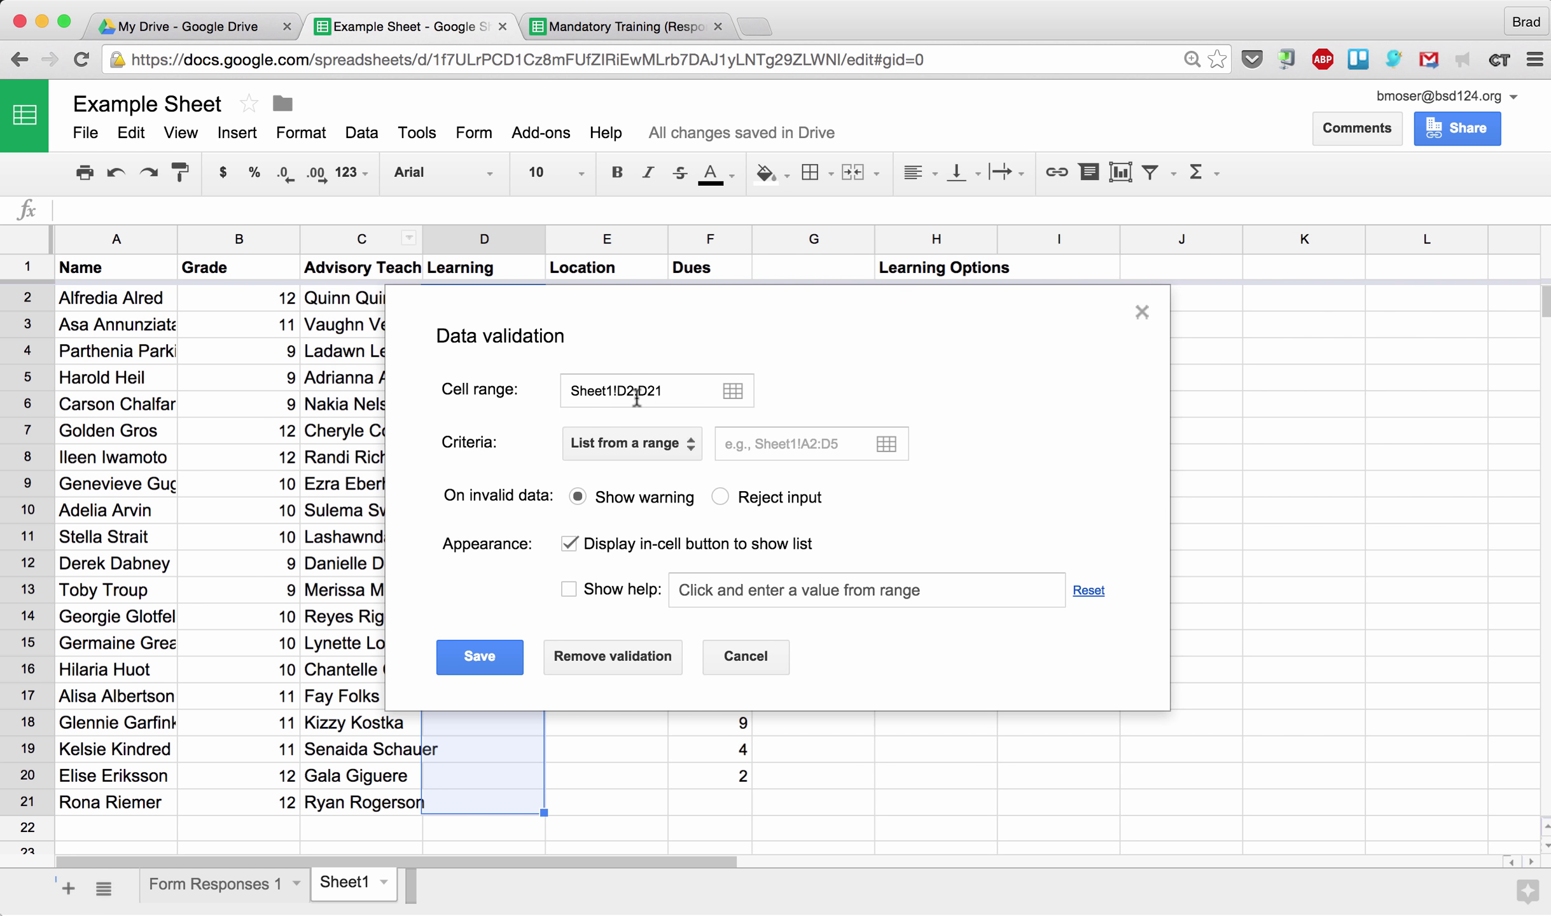
click(615, 444)
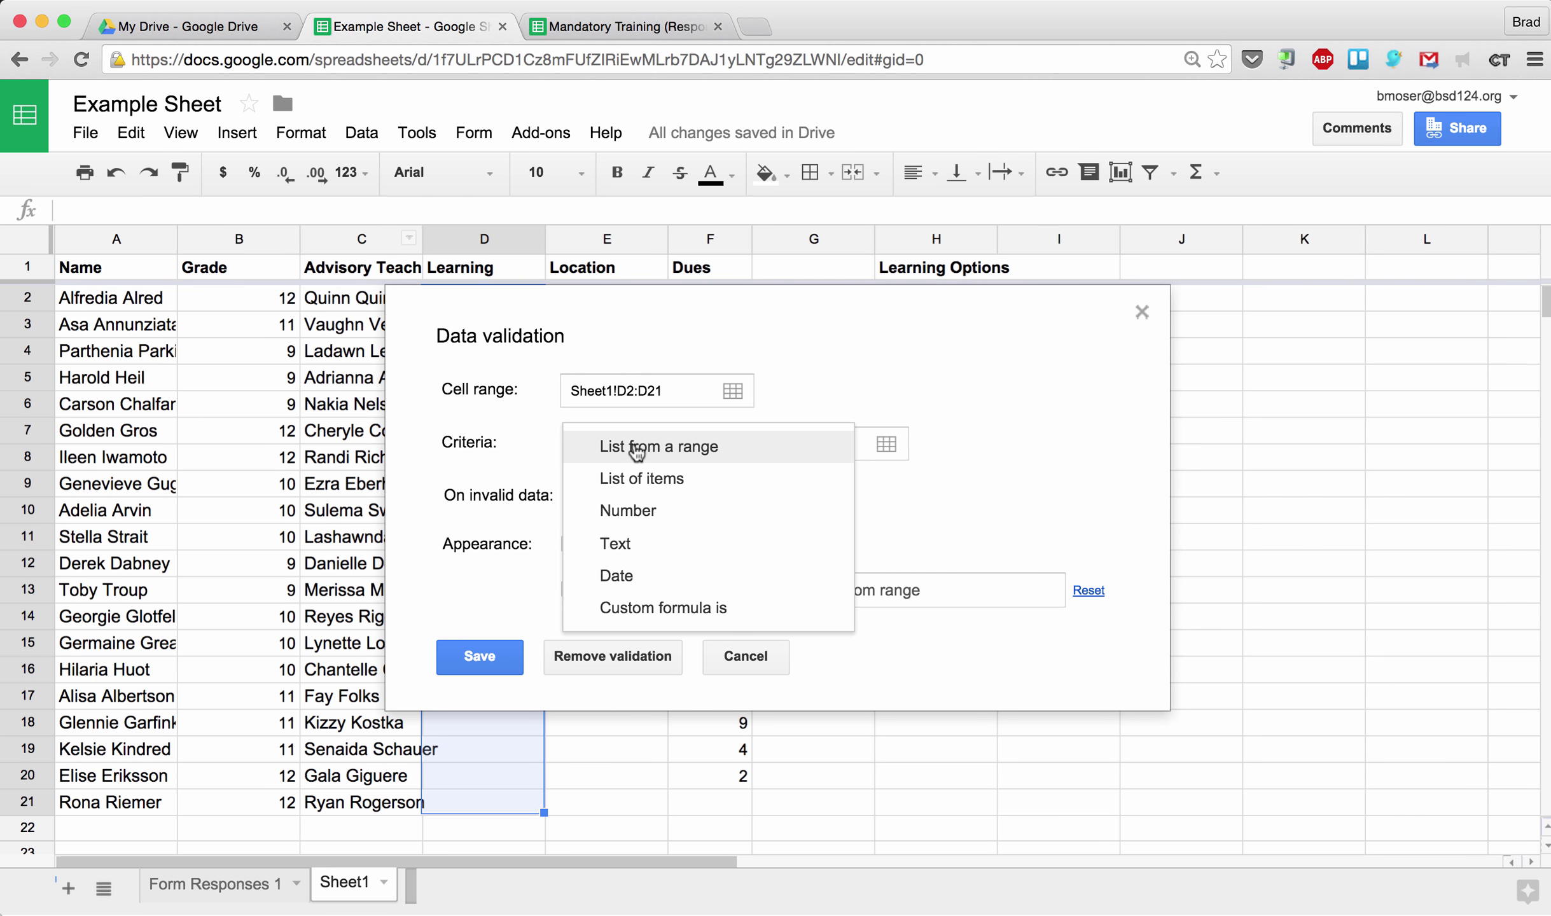
click(690, 448)
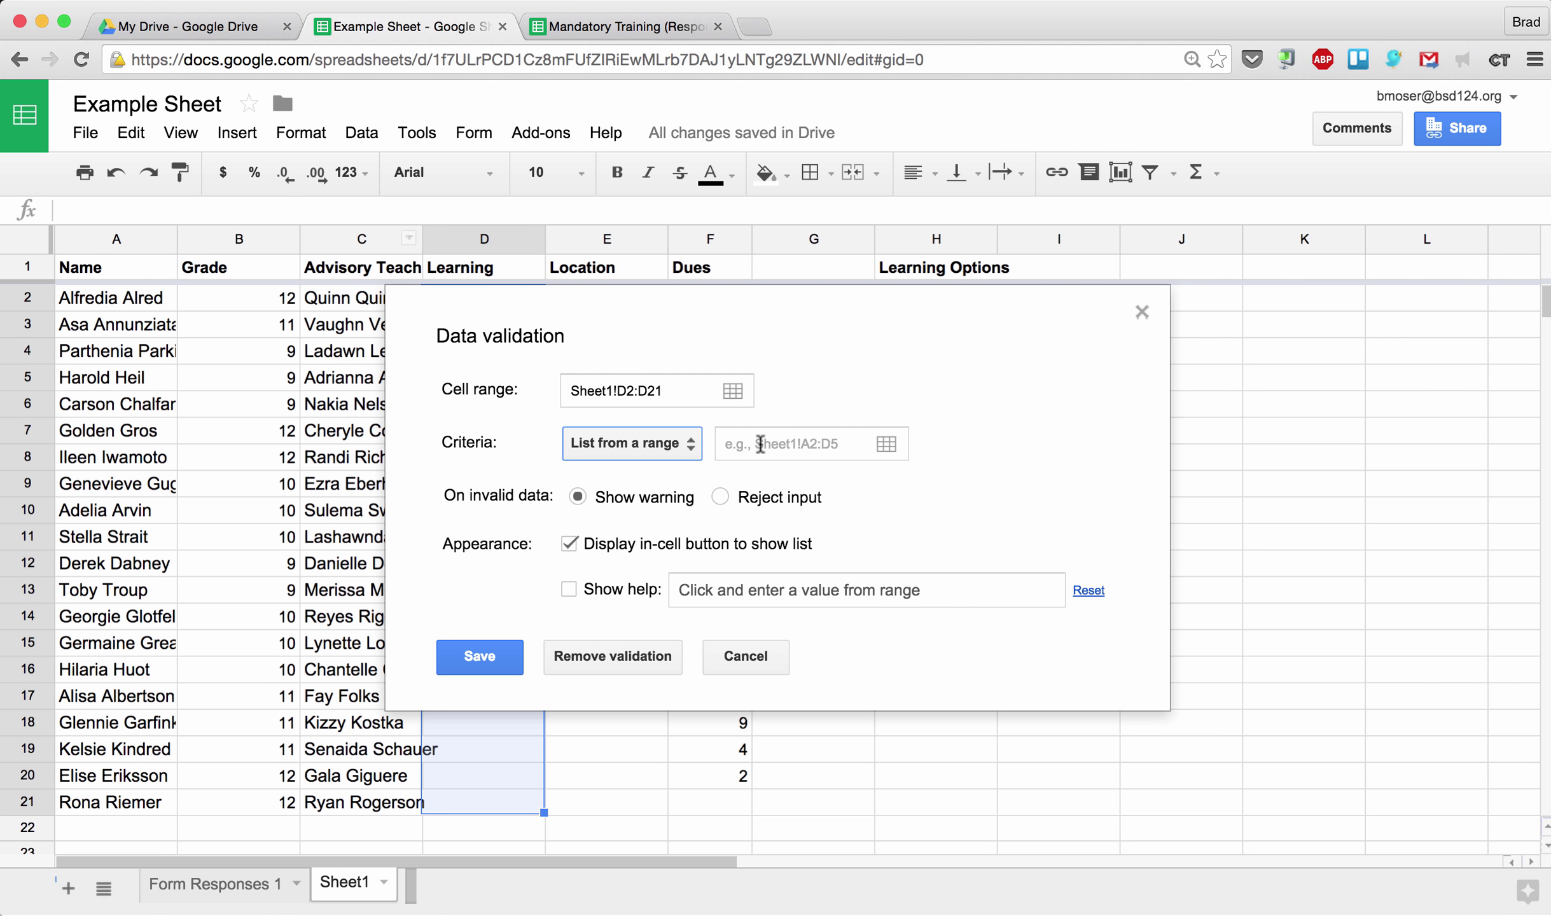
click(760, 444)
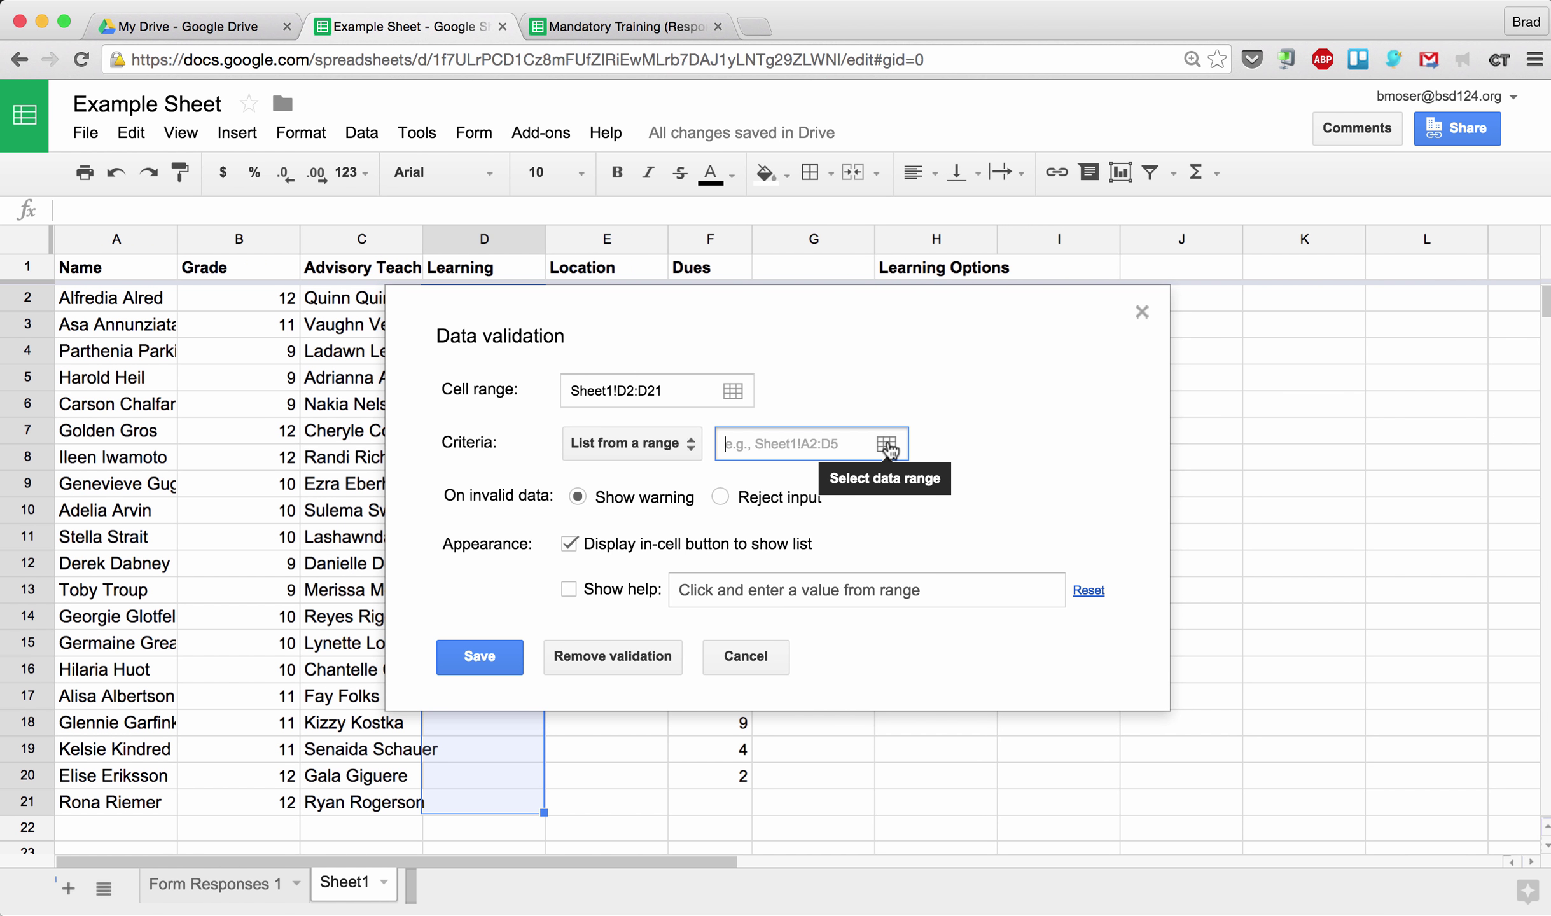
click(886, 444)
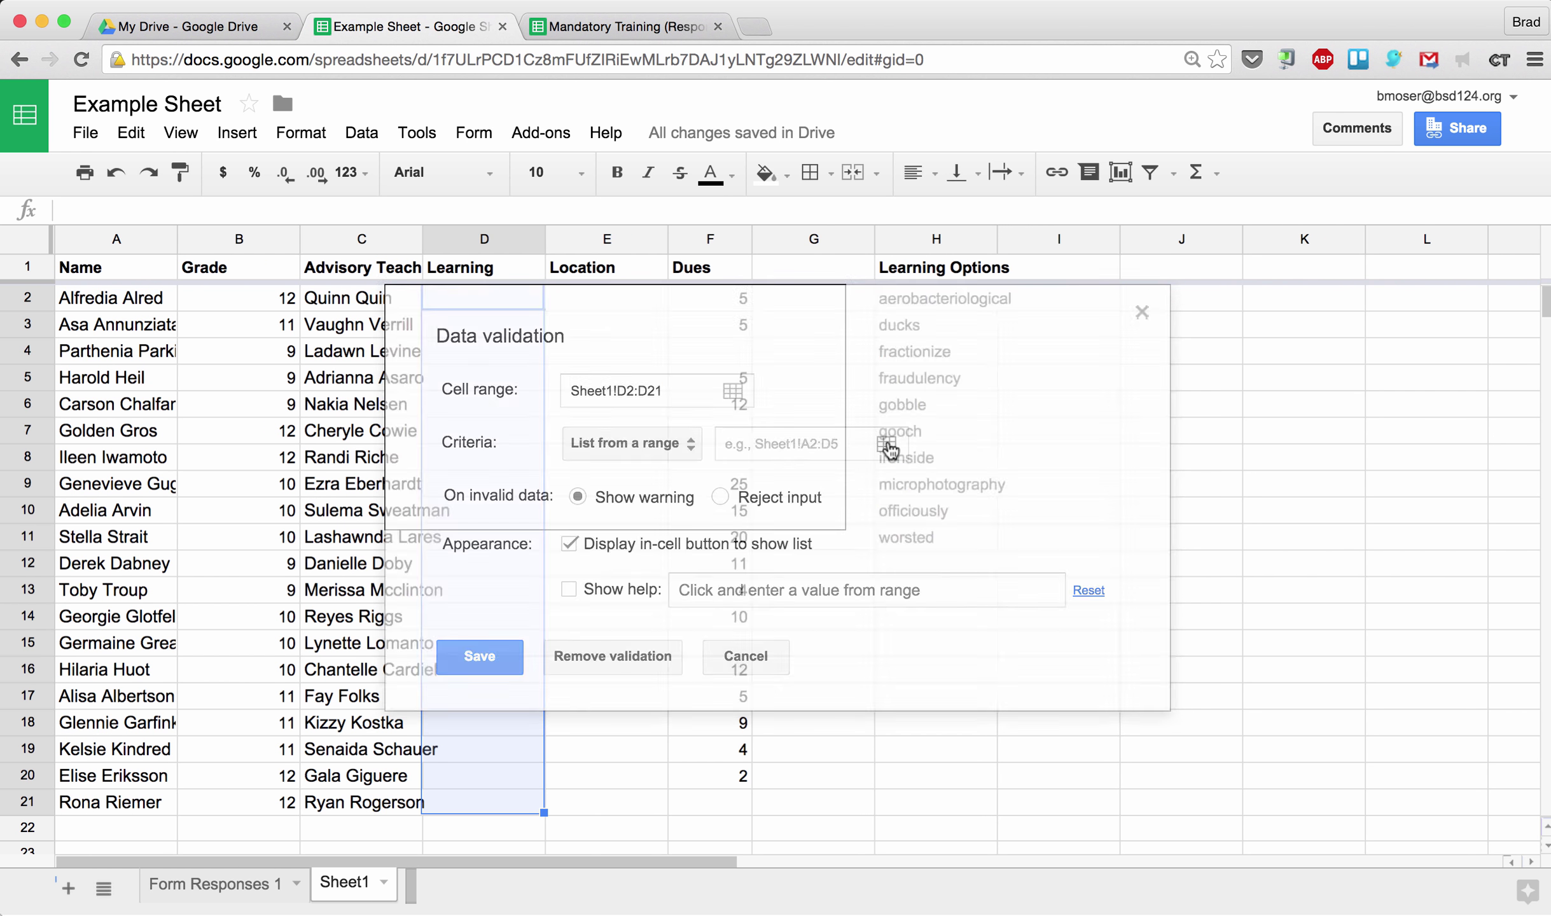
click(912, 299)
drag(912, 299, 912, 537)
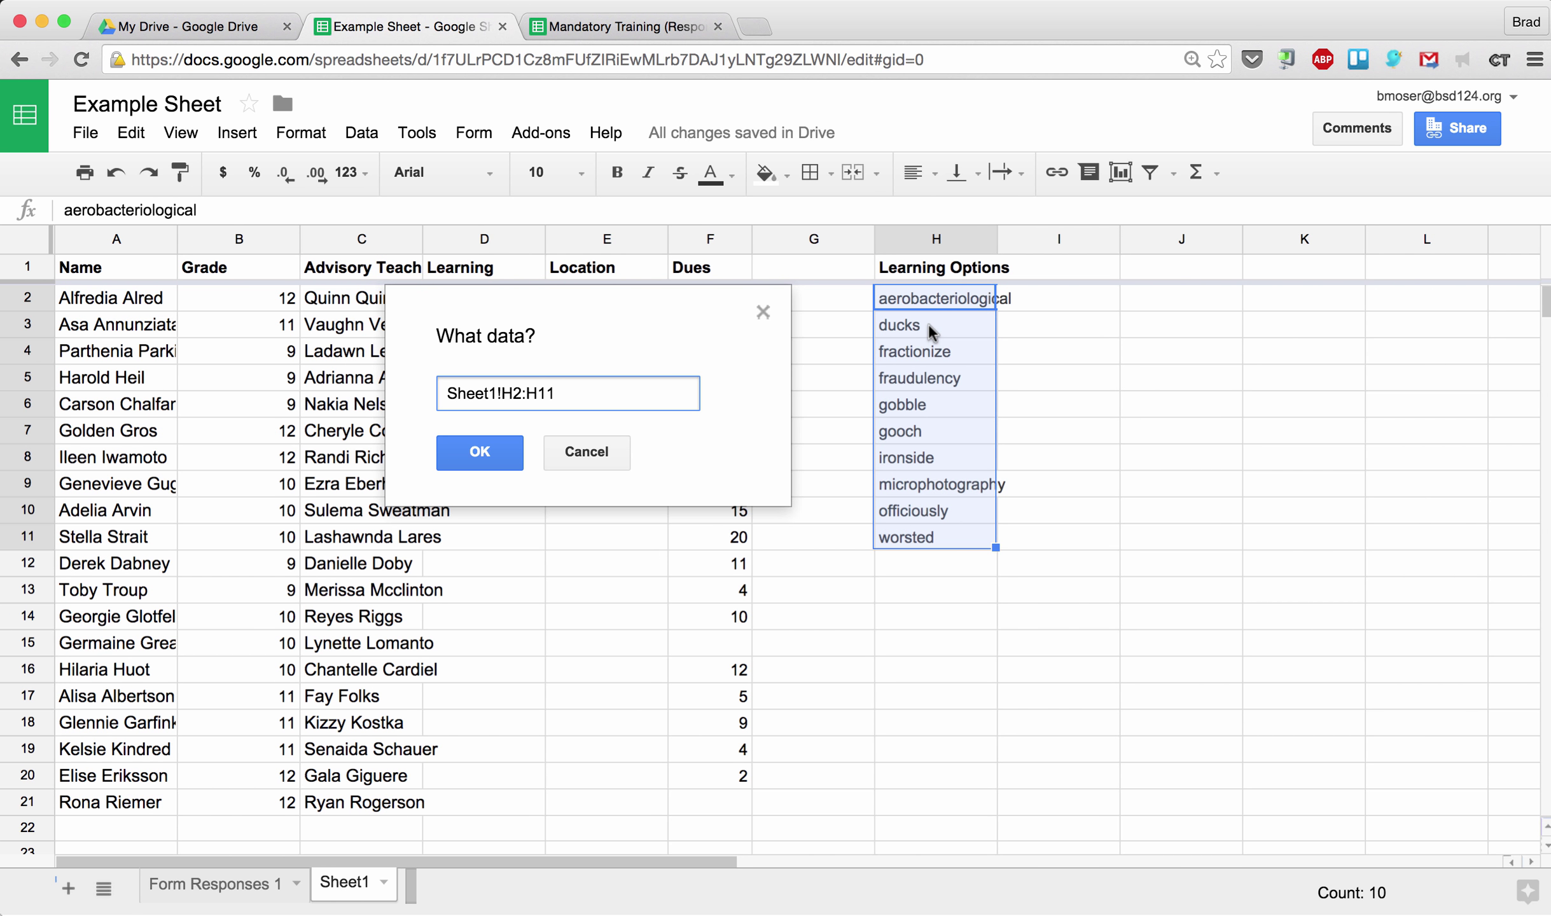
click(471, 453)
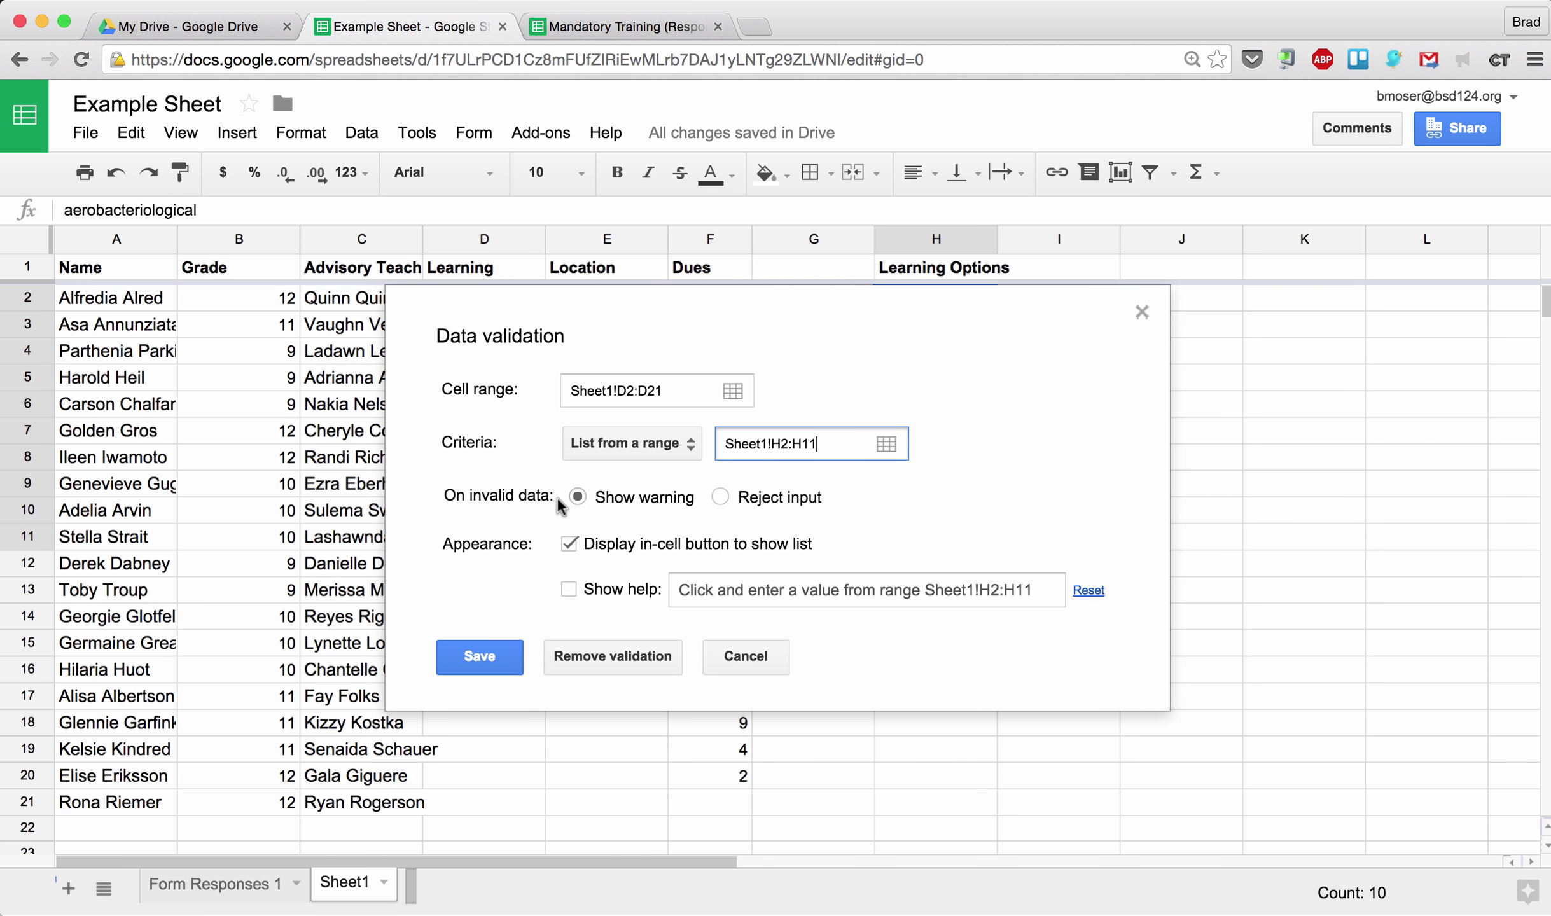
- Set the rule to reject invalid input and turn on the help text
click(576, 496)
click(721, 498)
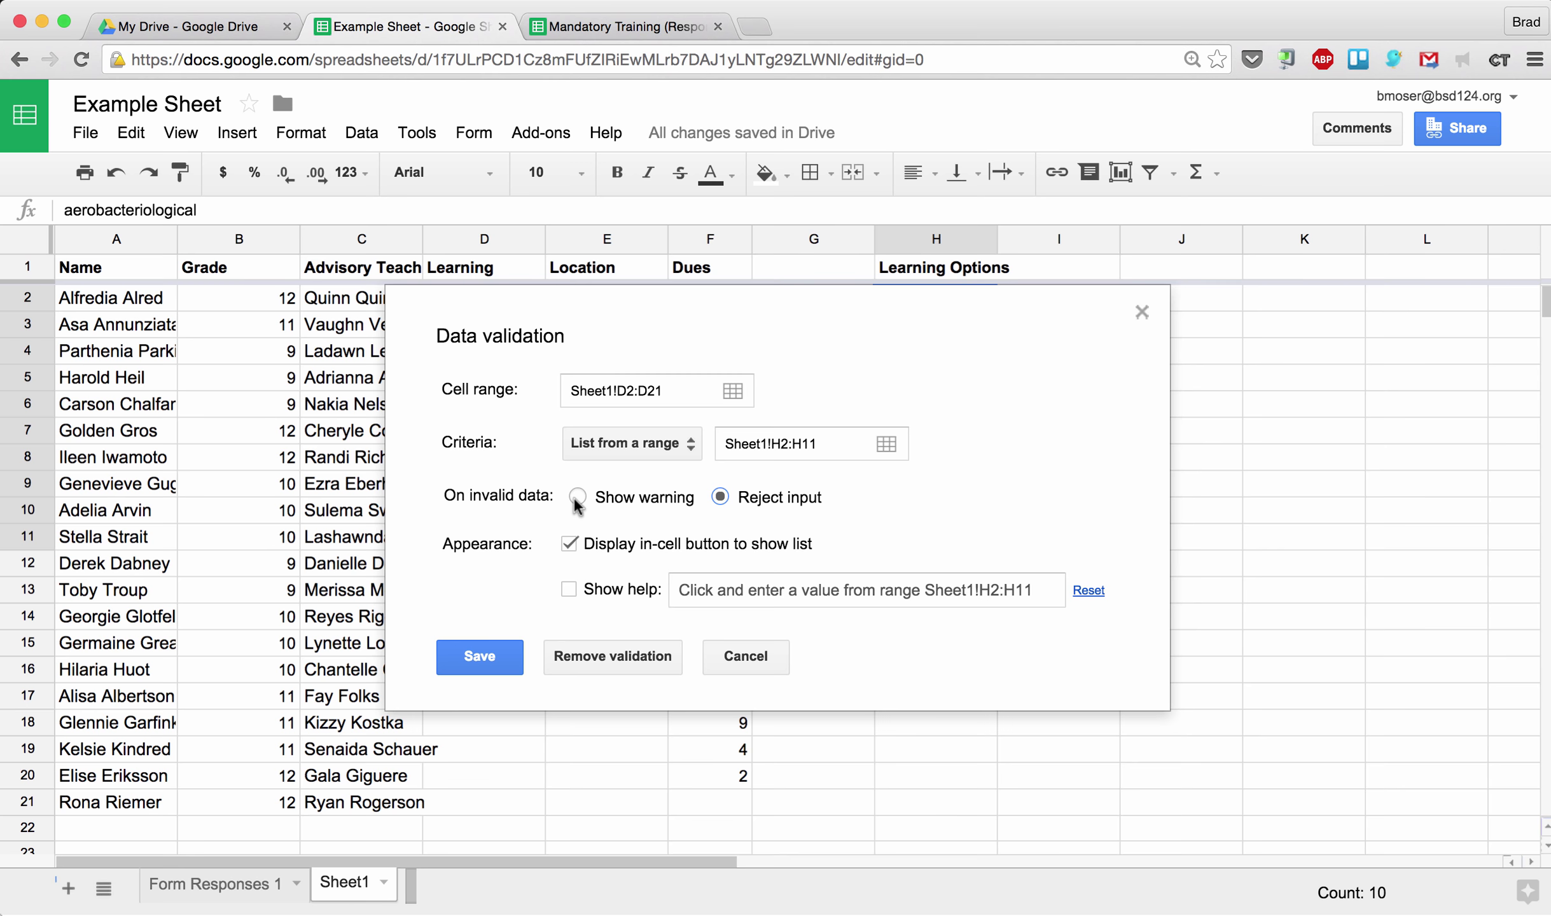
click(577, 497)
click(721, 497)
click(569, 589)
click(738, 591)
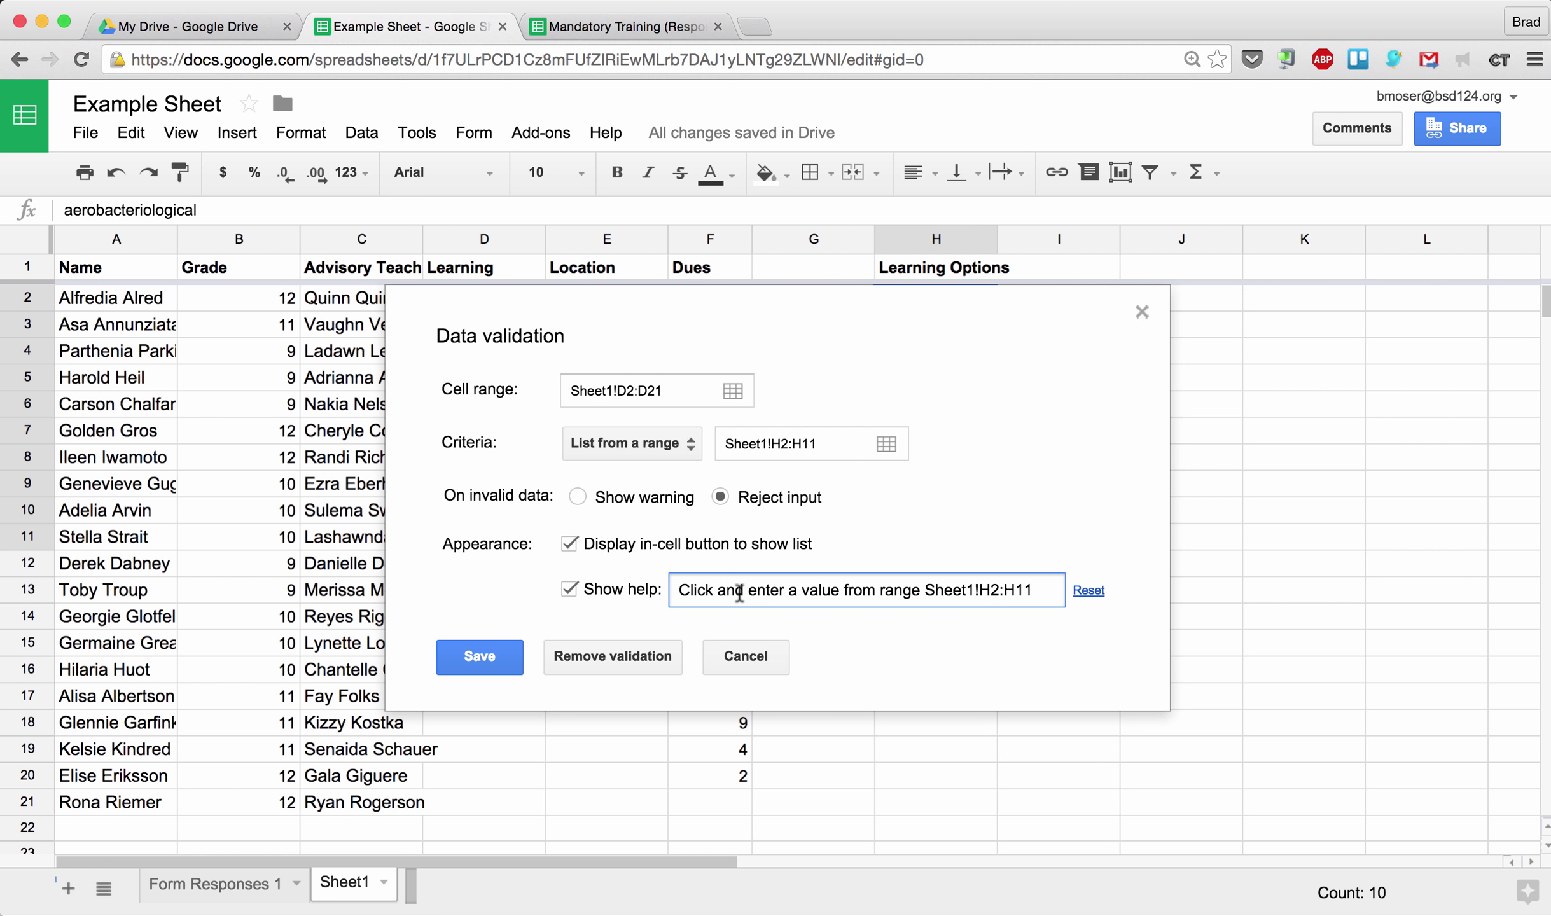
key(shift+Left)
key(shift+Left)
key(shift+Left)
key(shift+Left)
key(shift+Left)
key(shift+Left)
key(shift+Left)
key(shift+Left)
key(shift+Left)
key(shift+Left)
key(shift+Left)
key(shift+Left)
key(shift+Left)
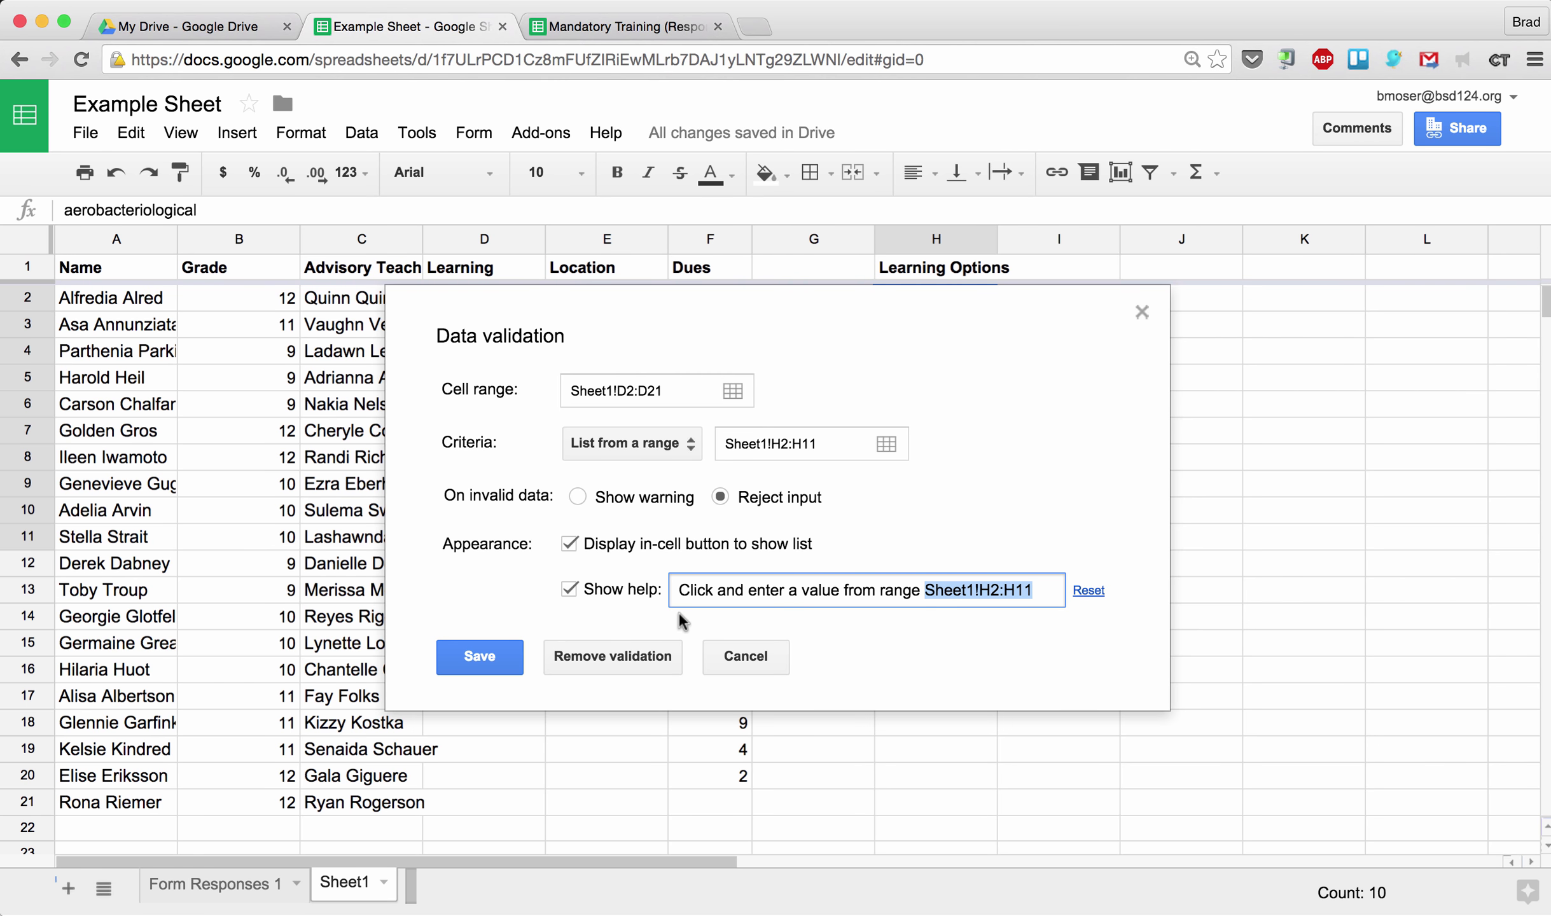
- Save the validation rule and choose gobble, fraudulency, fraudulency and fractionize for D2–D5
click(473, 659)
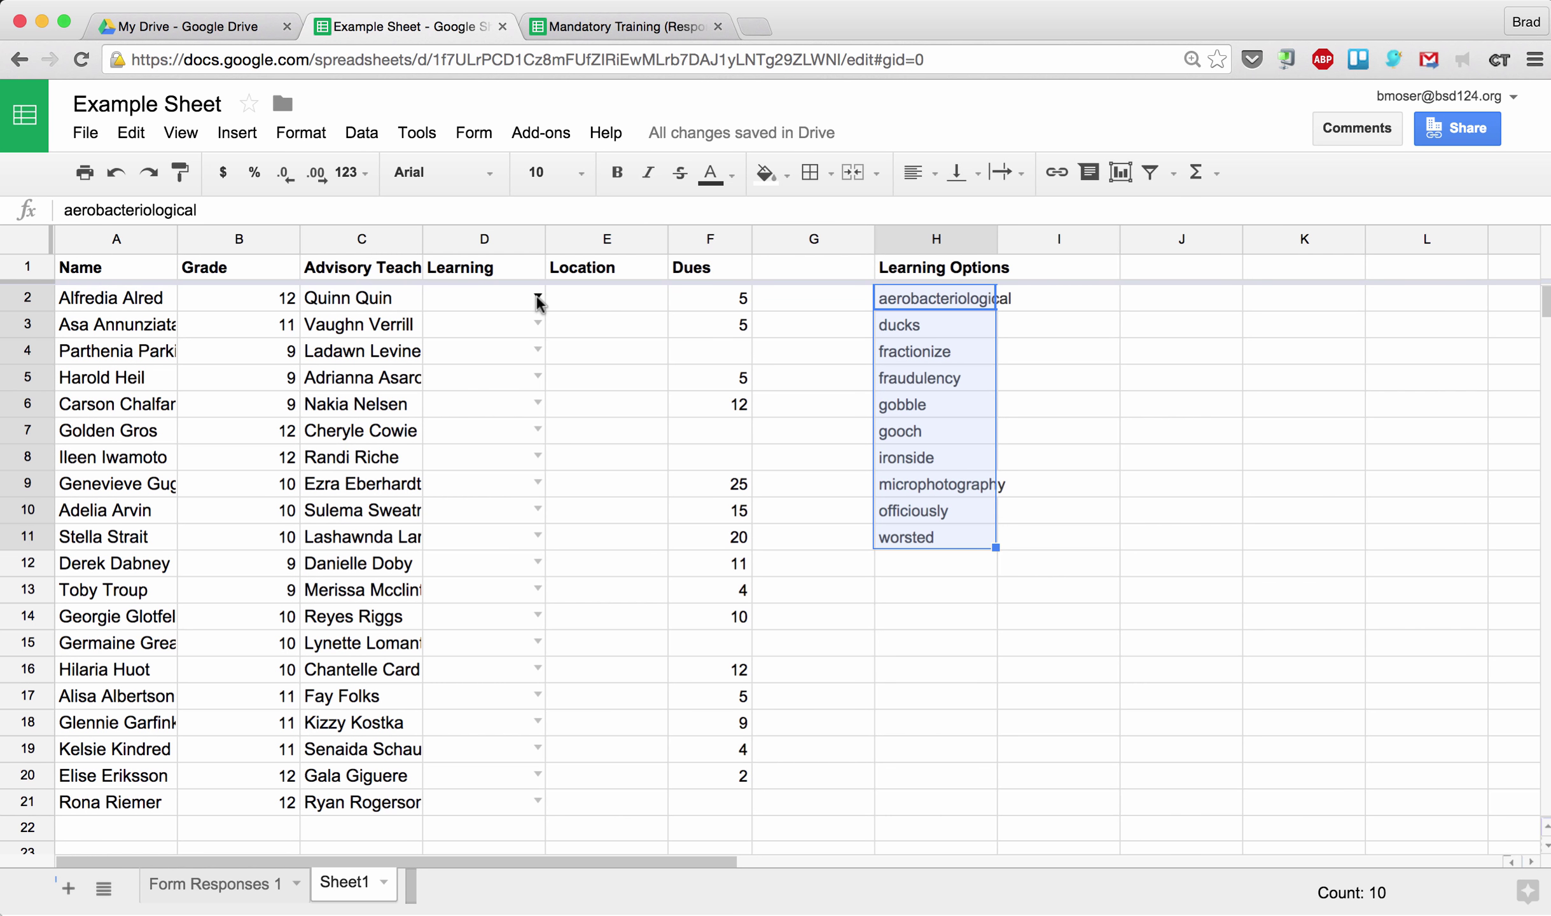
click(578, 148)
click(492, 452)
click(536, 326)
click(506, 448)
click(536, 352)
click(521, 474)
click(536, 378)
click(509, 468)
key(Down)
key(Down)
key(Down)
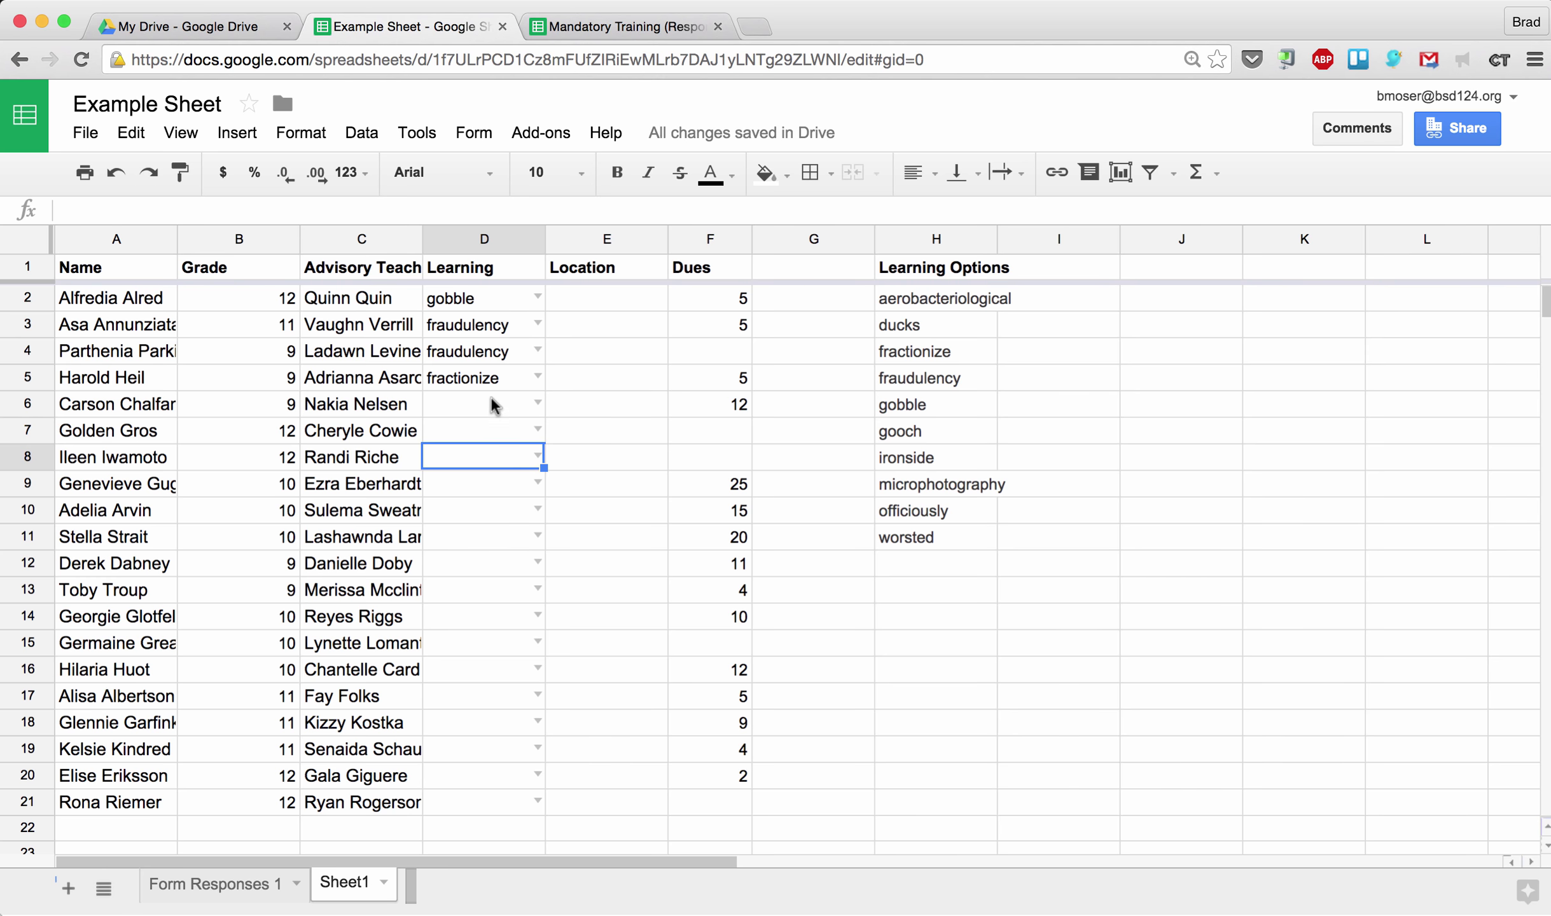
- Test the rule by entering 'kkljlaksdjf' in D6 and dismiss the rejection warning
click(490, 399)
text(kkljlaksdjf)
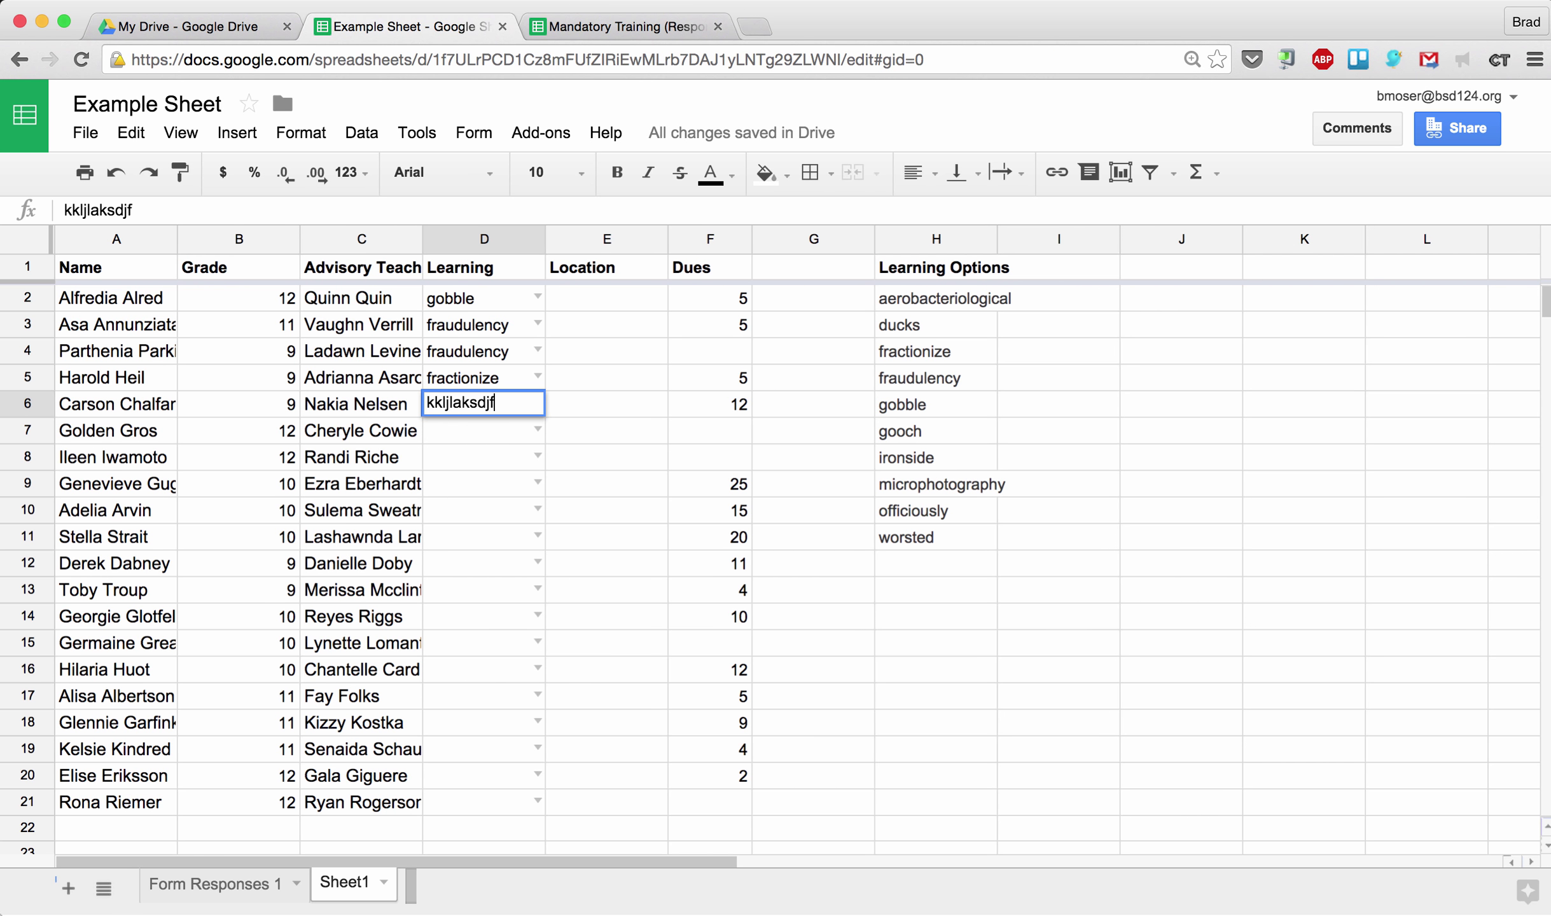
key(Return)
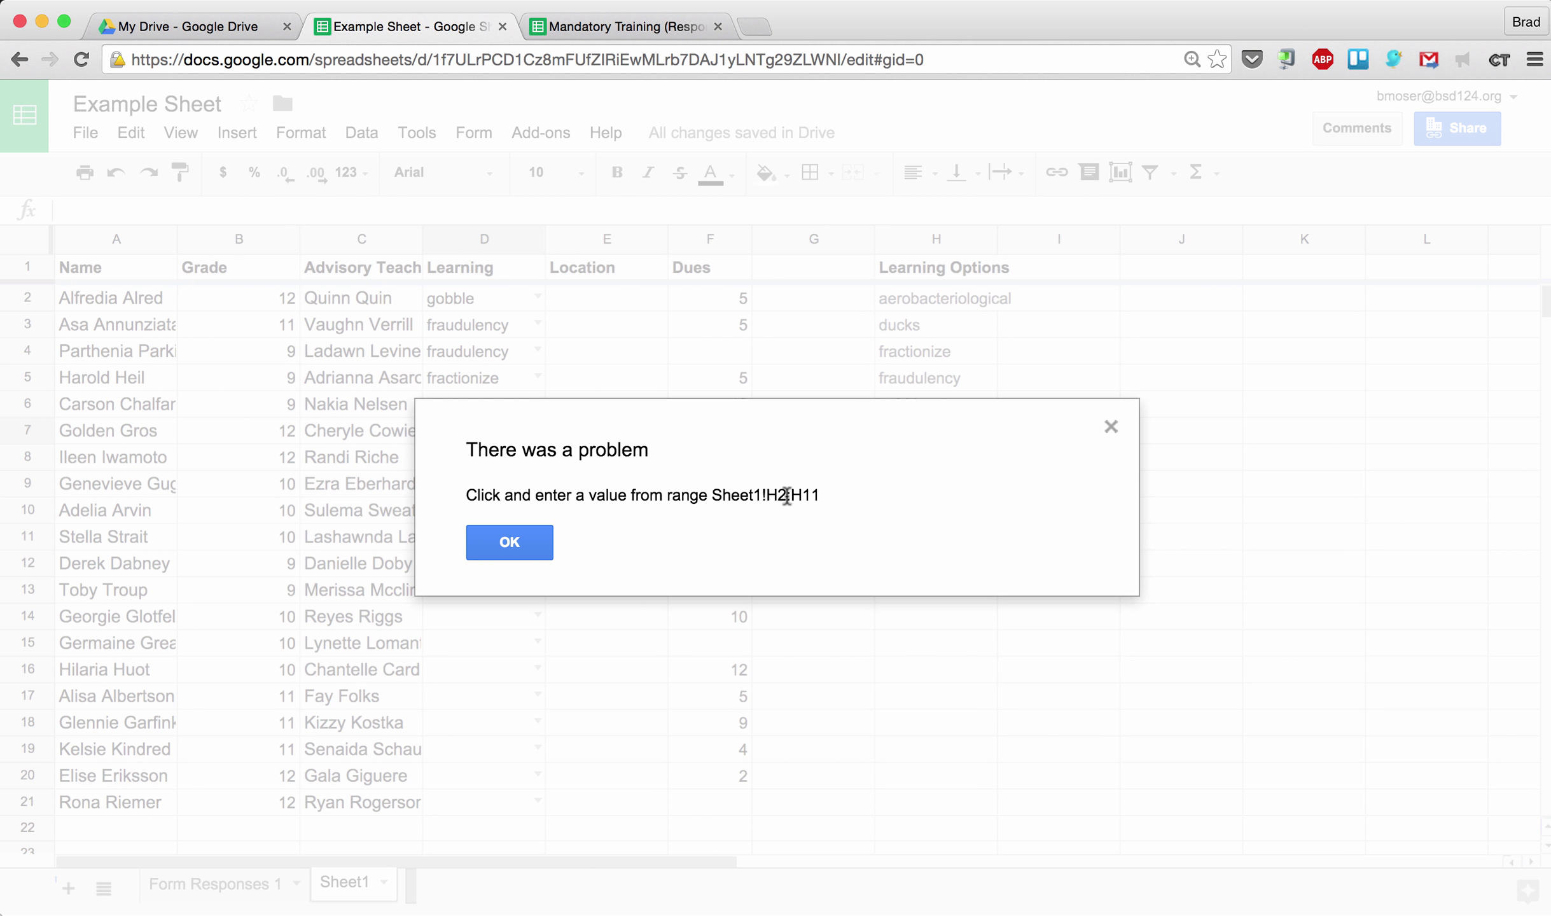
click(533, 544)
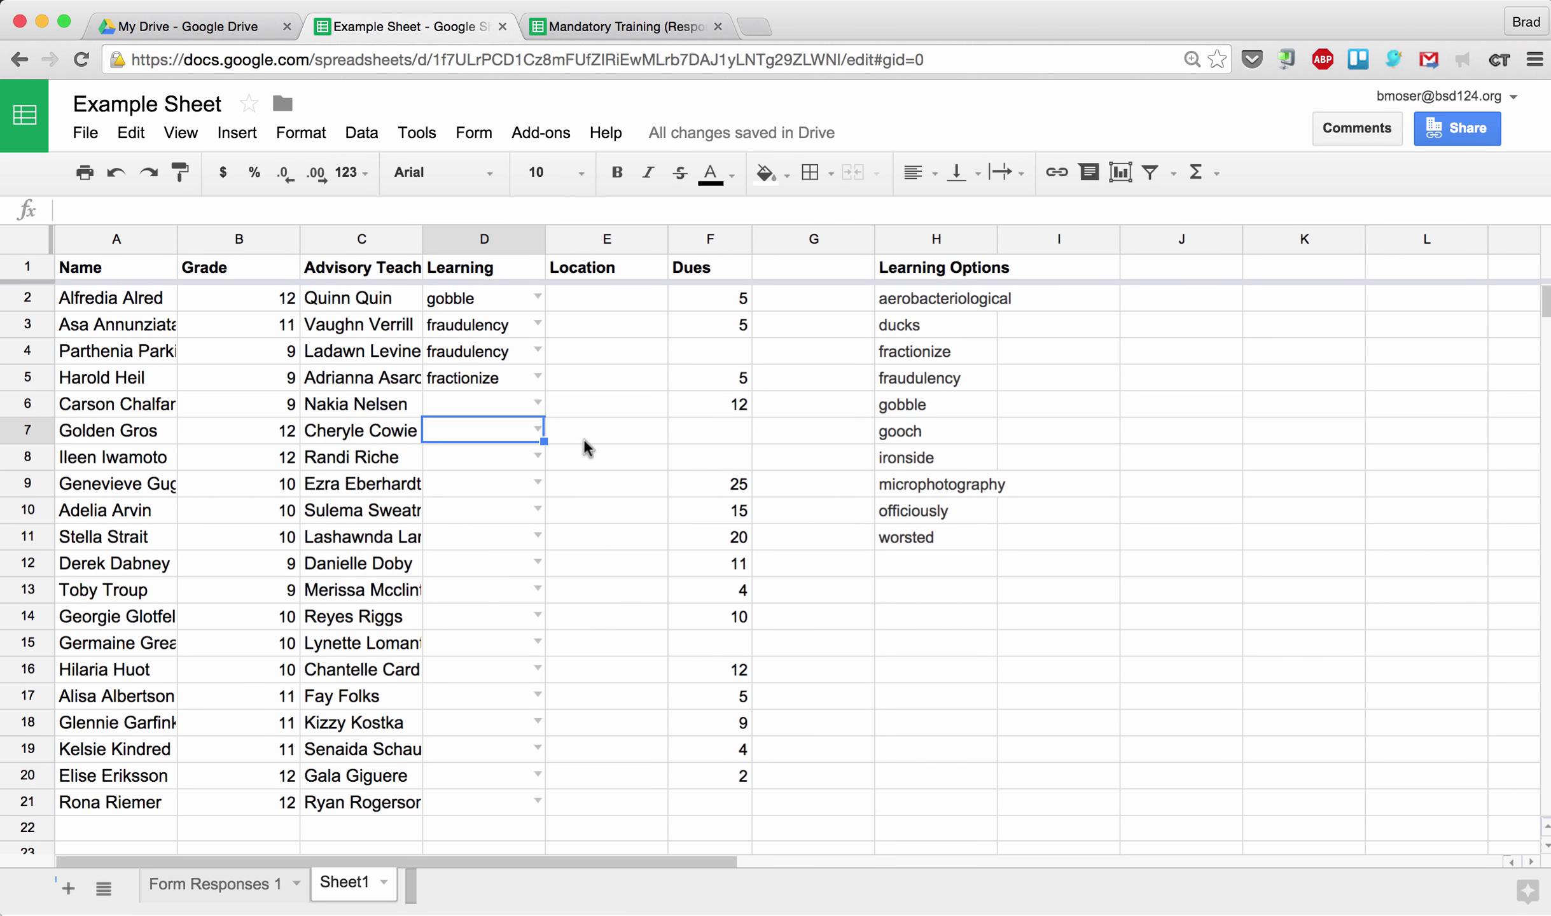
- Choose fractionize, fractionize, gobble, fractionize, gobble, fraudulency and gobble for D6–D12
click(535, 400)
click(529, 494)
click(538, 430)
click(530, 523)
click(537, 455)
click(534, 607)
click(538, 483)
click(538, 579)
click(537, 508)
click(530, 662)
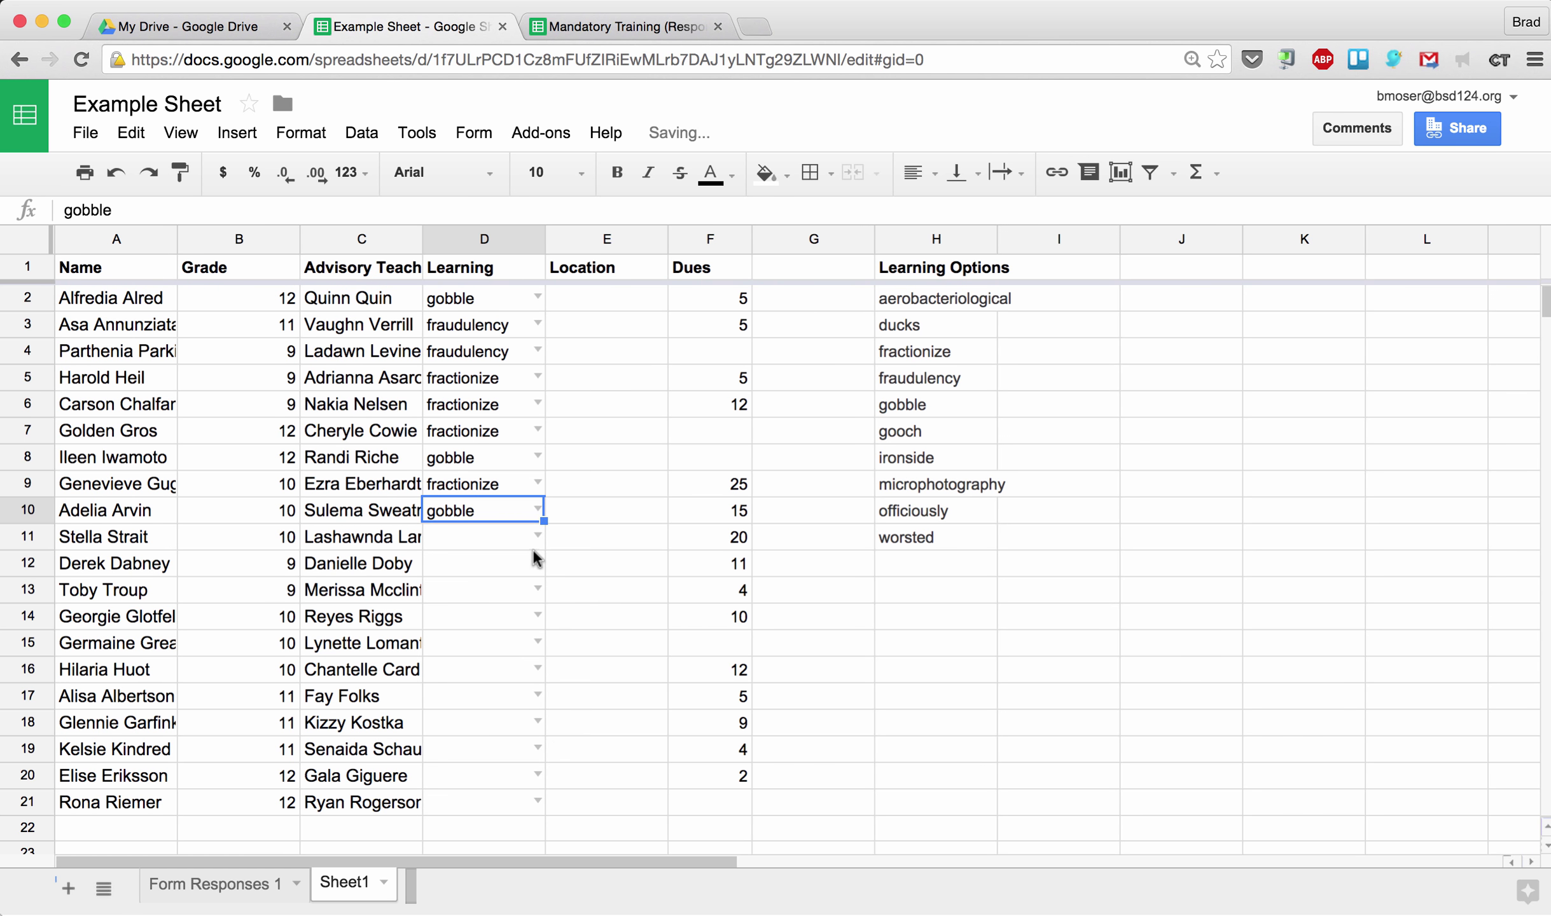
click(538, 535)
click(518, 659)
click(537, 562)
click(531, 715)
- Select the Location cells from E2 downward
click(582, 391)
key(Up)
key(Up)
key(Up)
key(Up)
key(shift+Down)
key(shift+Down)
key(shift+Down)
key(shift+Down)
key(shift+Down)
key(shift+Down)
click(611, 401)
- Add a list validation of 100, 102, 103 to E2:E21 that rejects other input and shows help text
drag(616, 298, 623, 800)
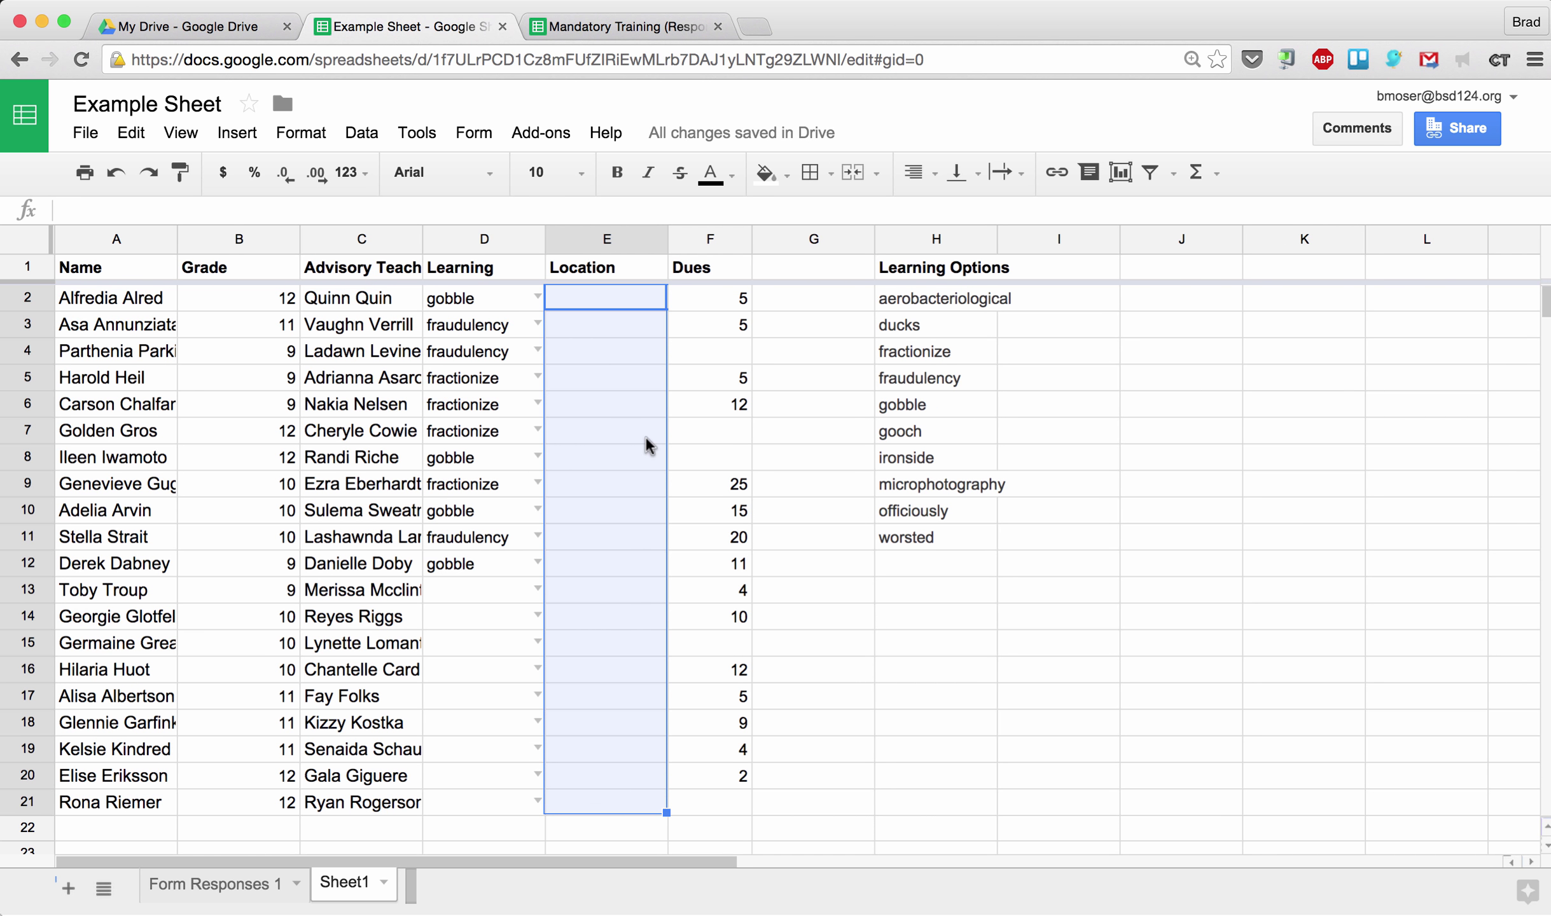
click(361, 132)
click(473, 543)
click(665, 446)
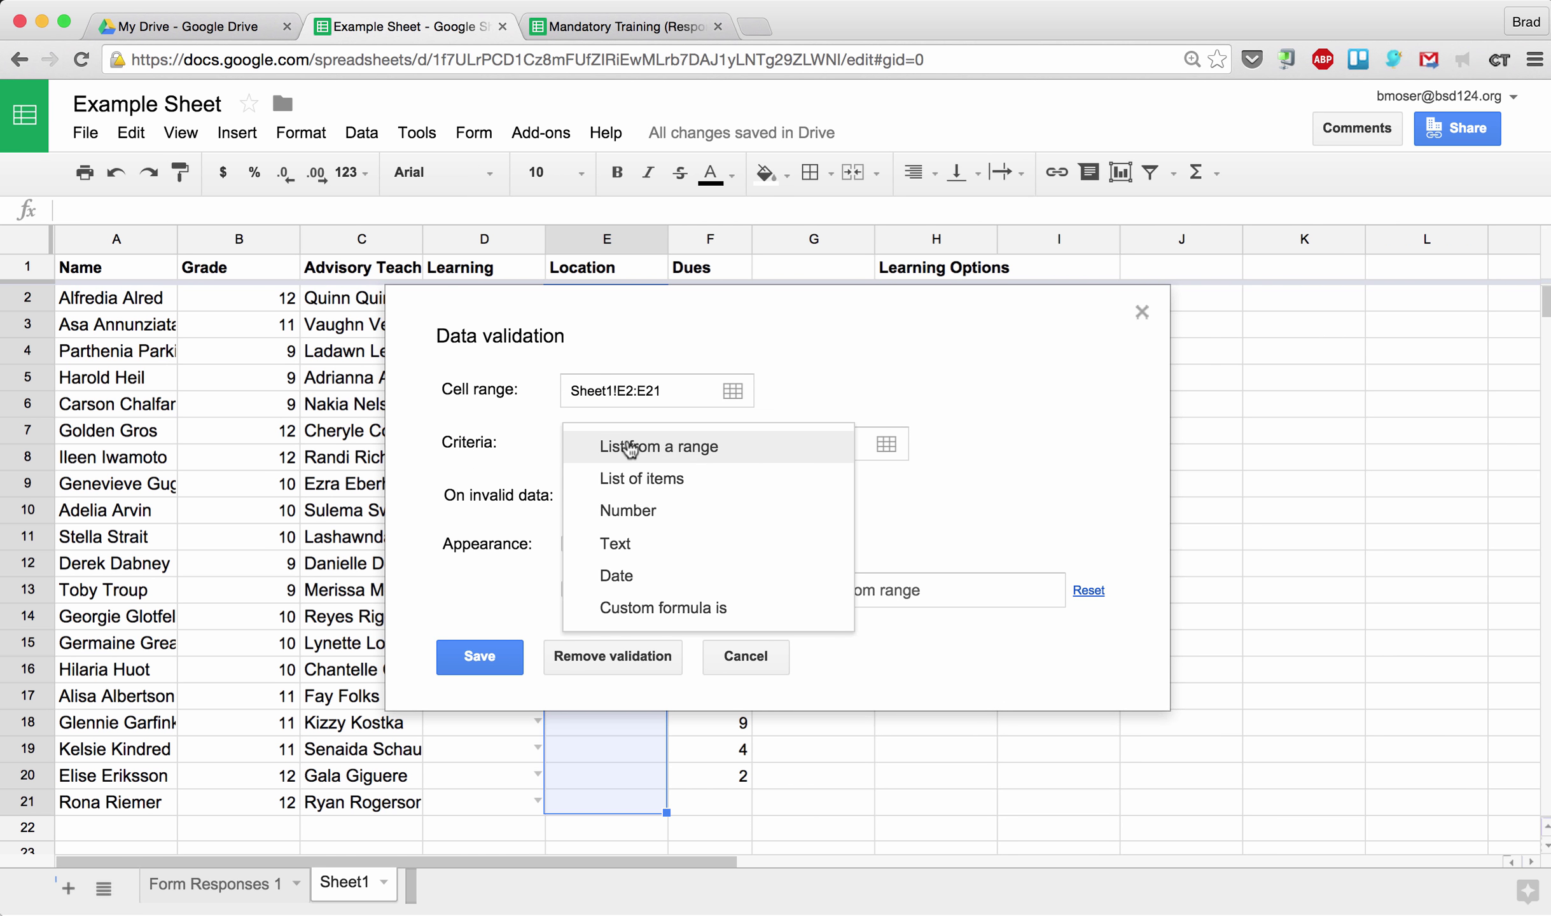
click(665, 478)
click(746, 450)
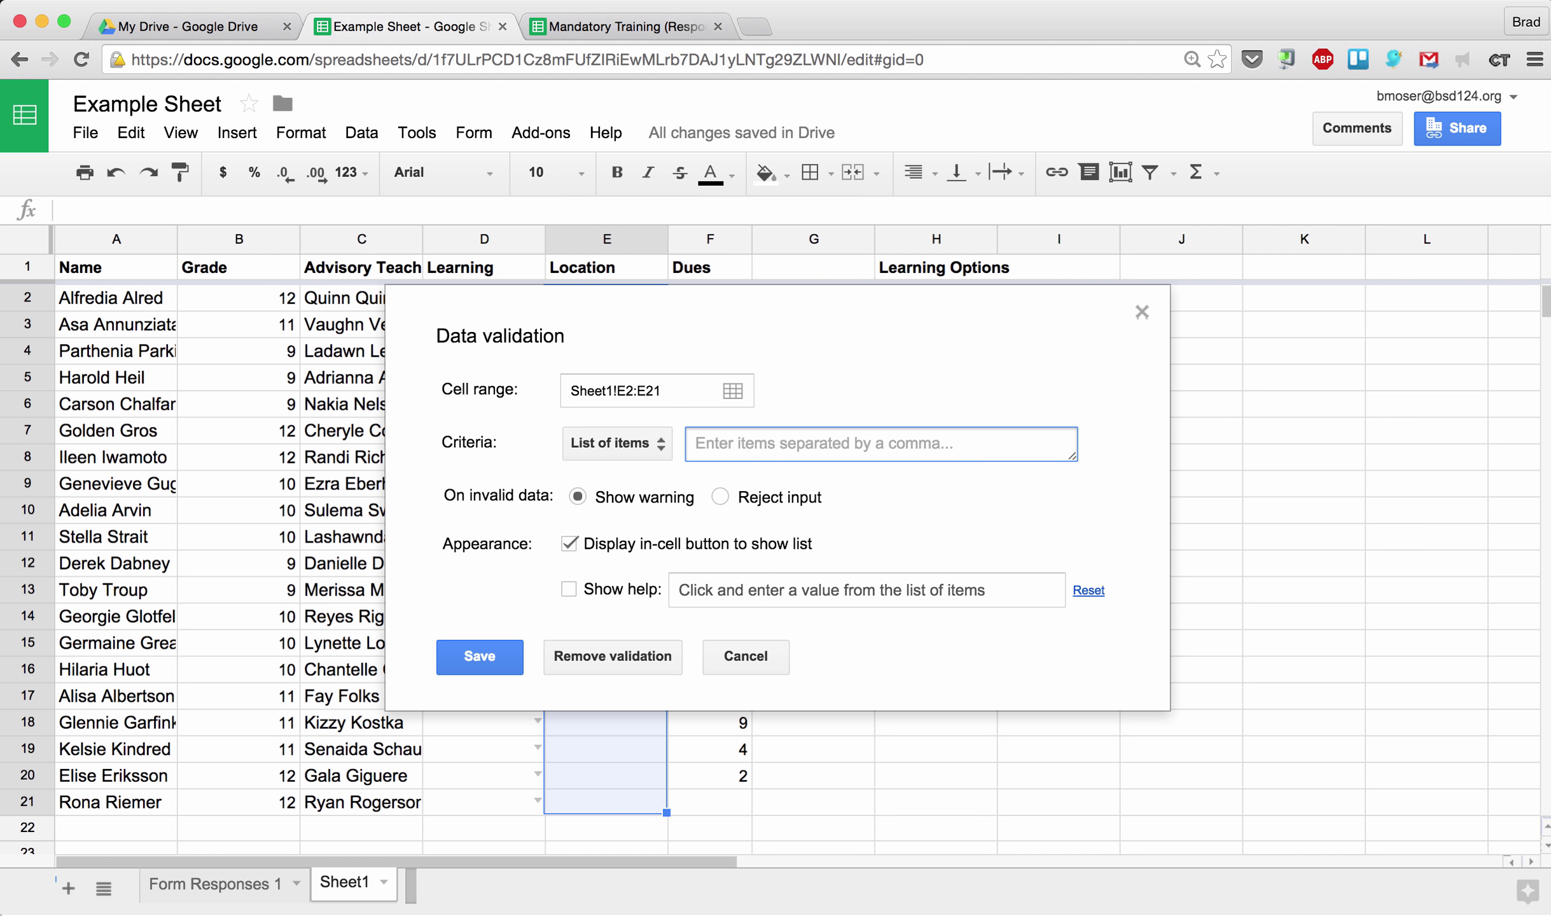
text(100,102,103)
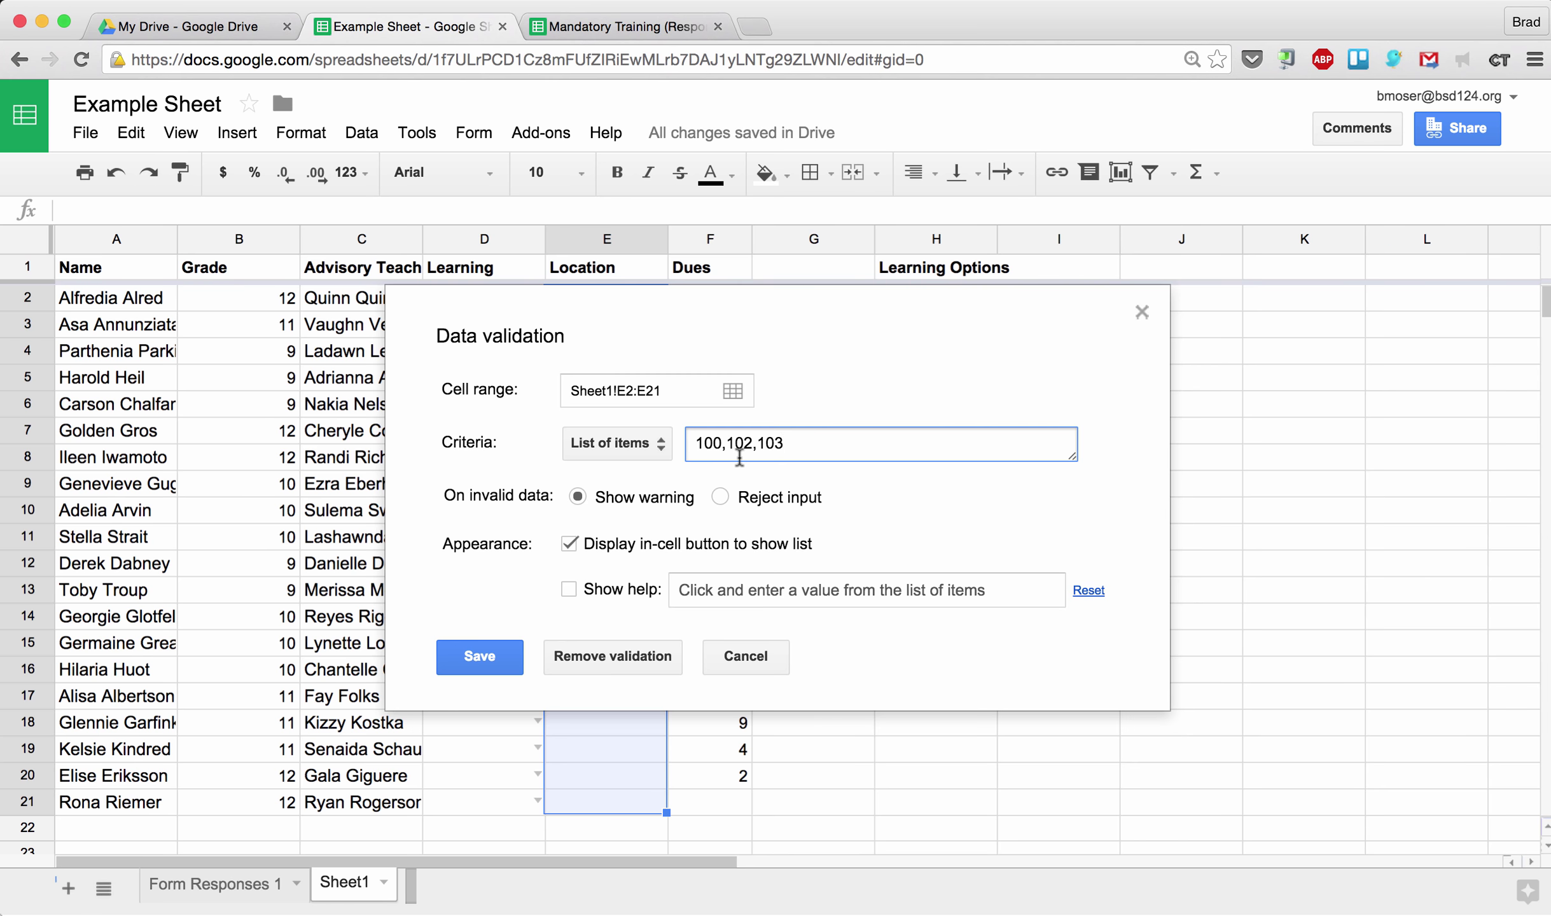
click(720, 498)
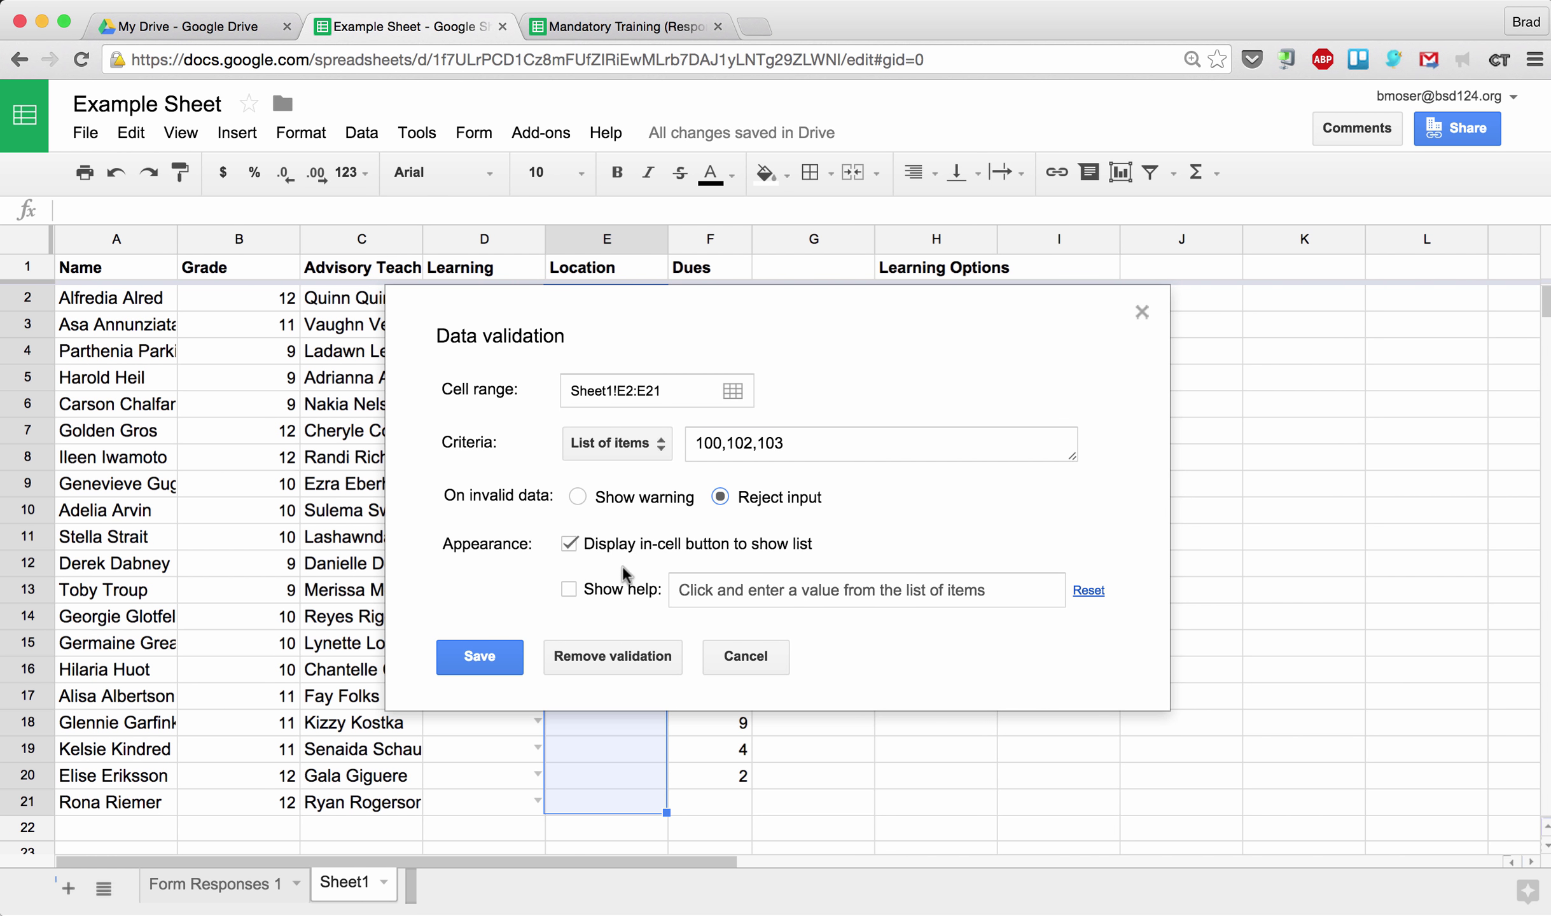
click(570, 590)
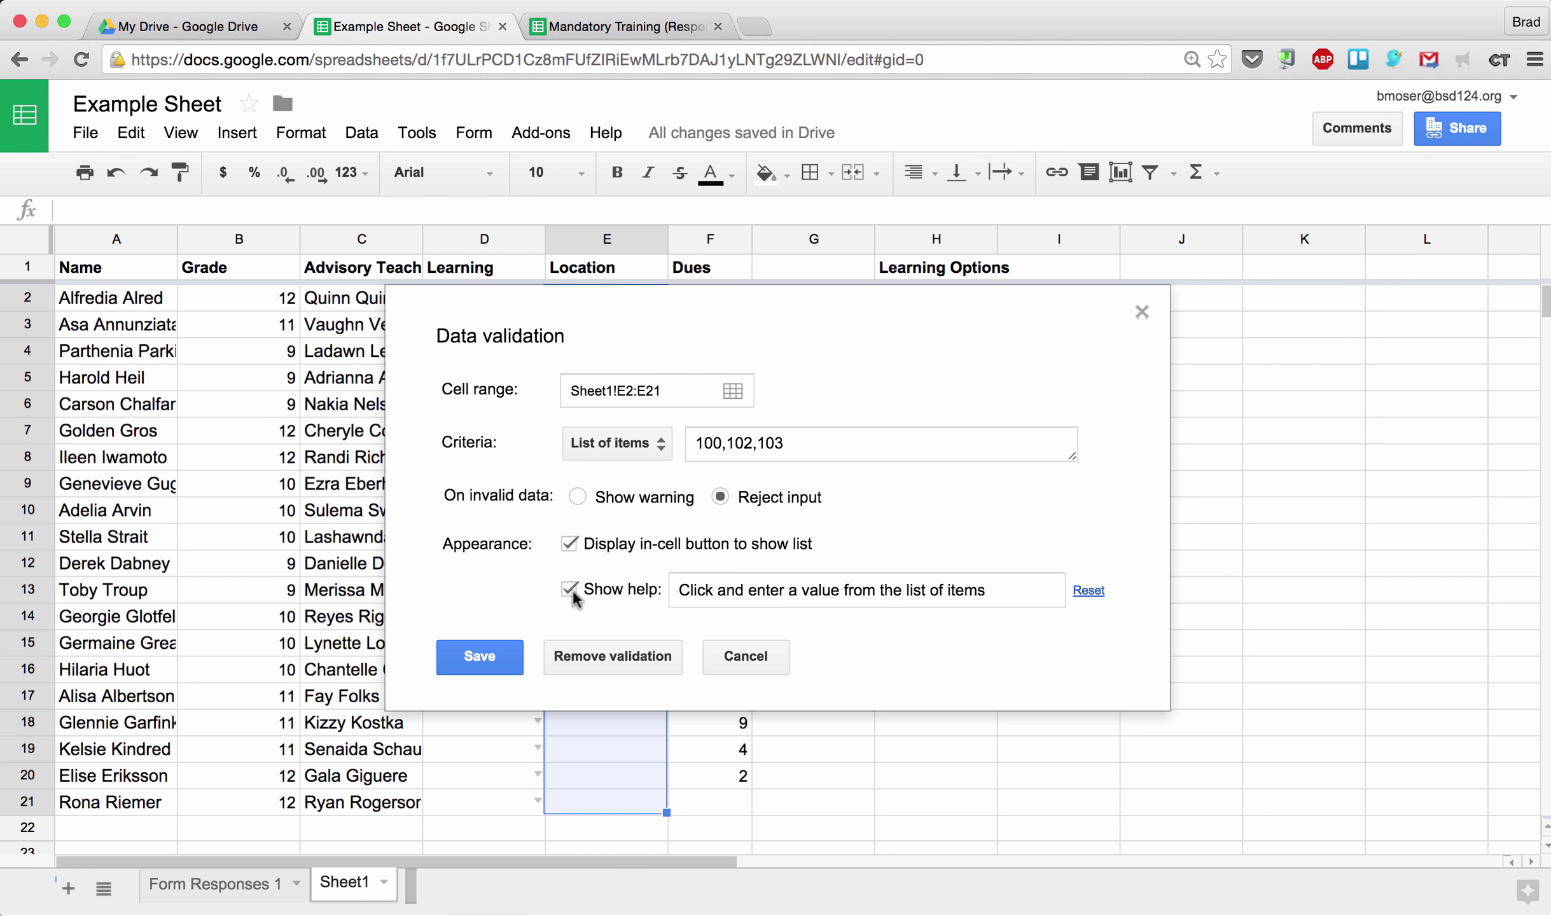
click(491, 655)
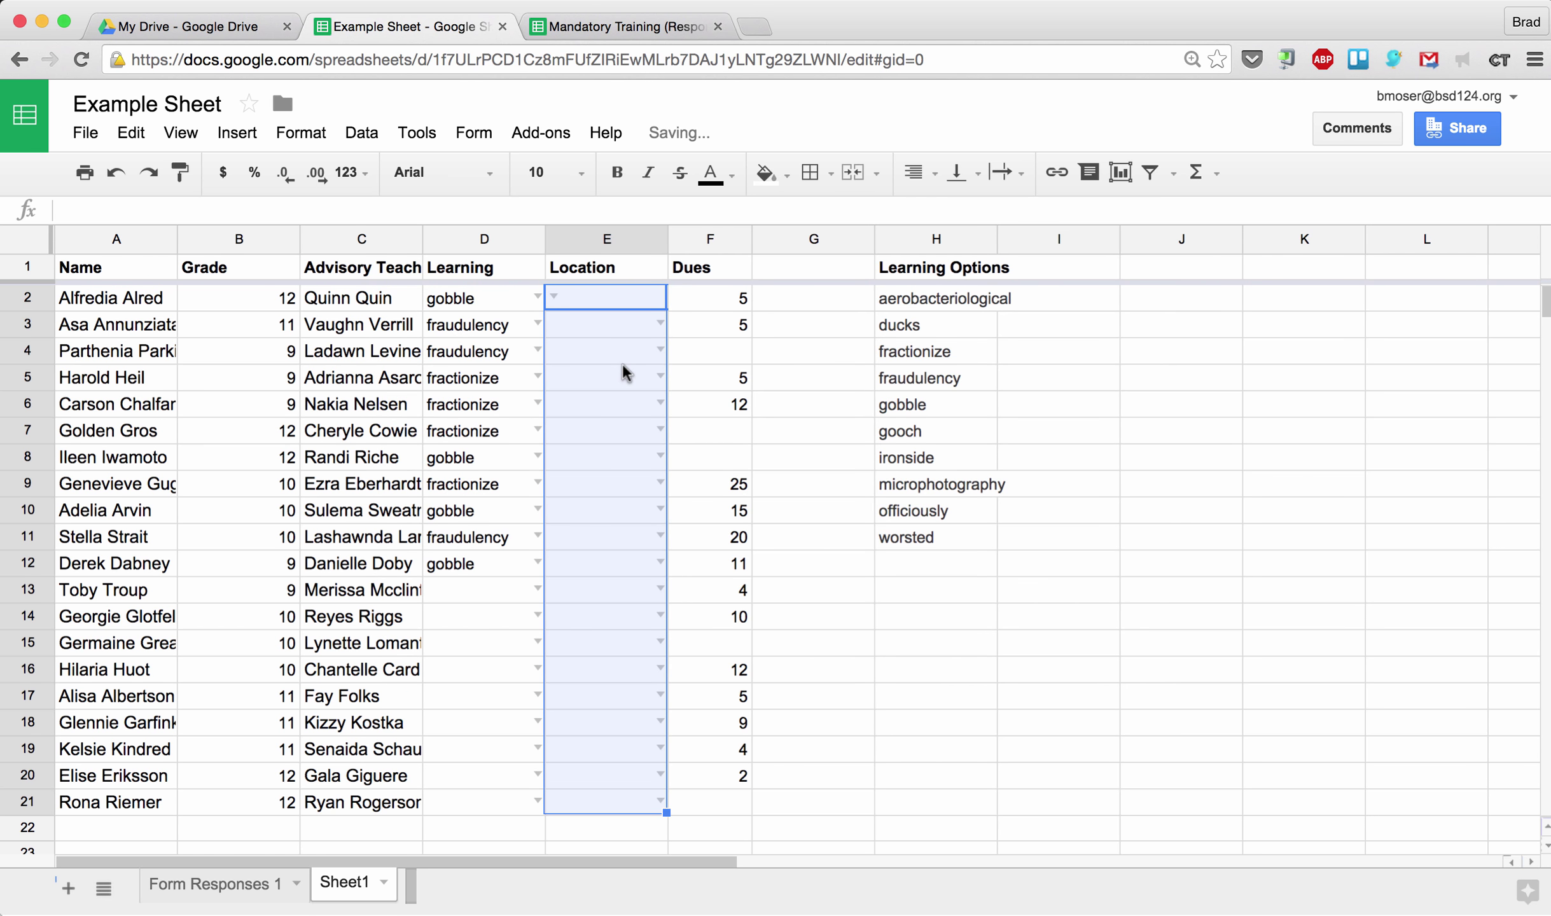
- Pick Locations from the dropdowns: 102 for E2 and E3, 103 for E4, 100 for E5
click(622, 370)
click(568, 307)
click(587, 358)
click(655, 324)
click(652, 381)
click(660, 352)
click(639, 413)
click(659, 376)
click(601, 405)
- Dismiss the invalid-value warning from the typed E6 entry and pick 102 from its dropdown instead
click(615, 406)
text(1---)
key(BackSpace)
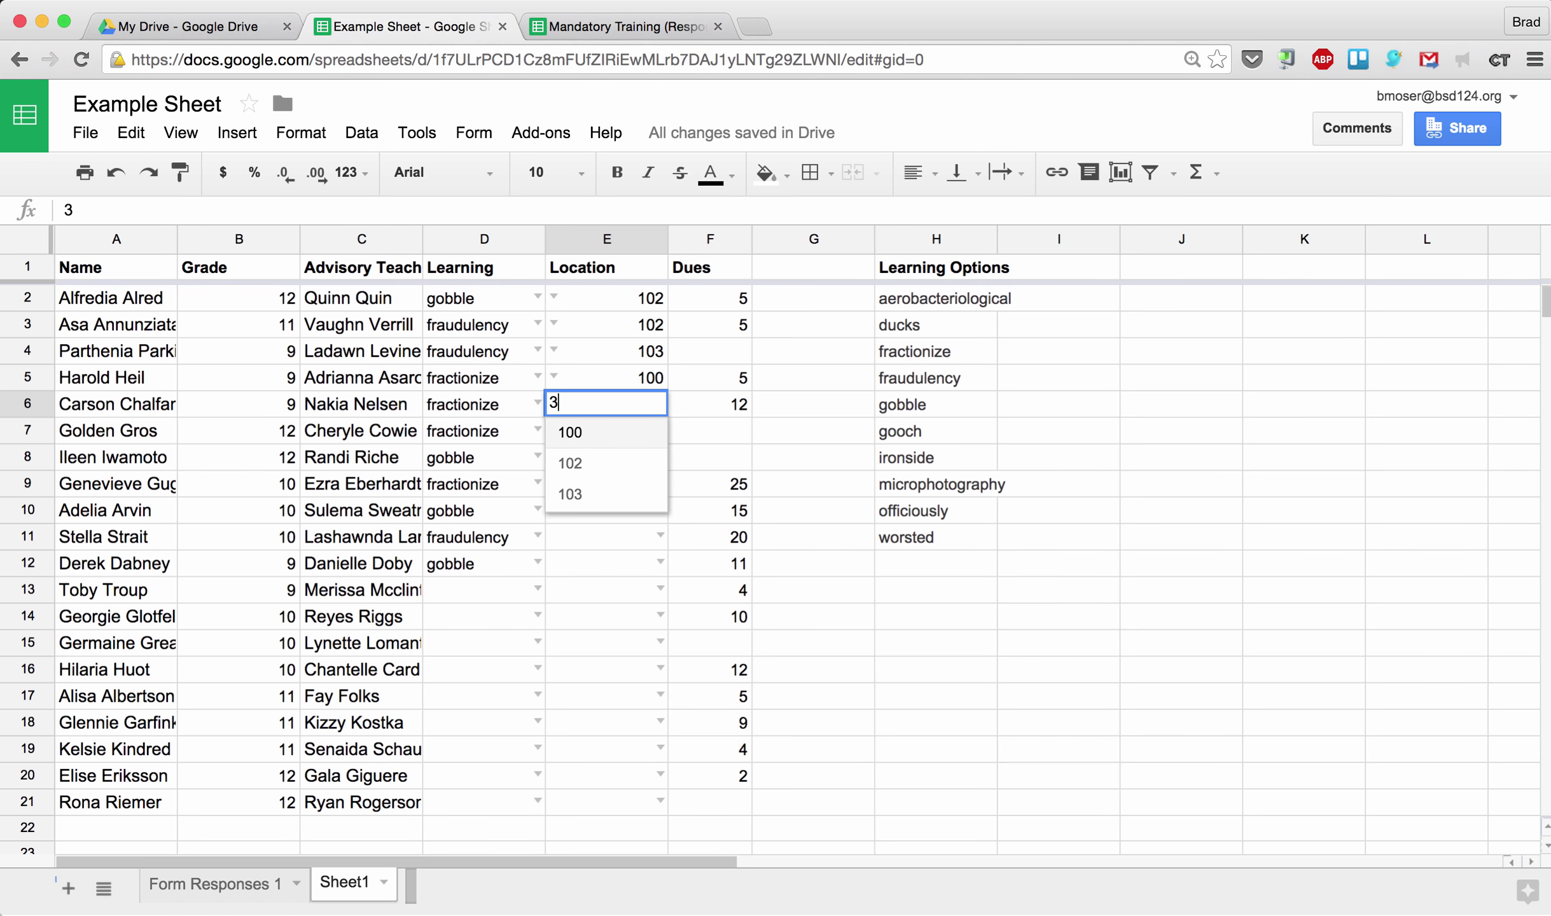
key(Return)
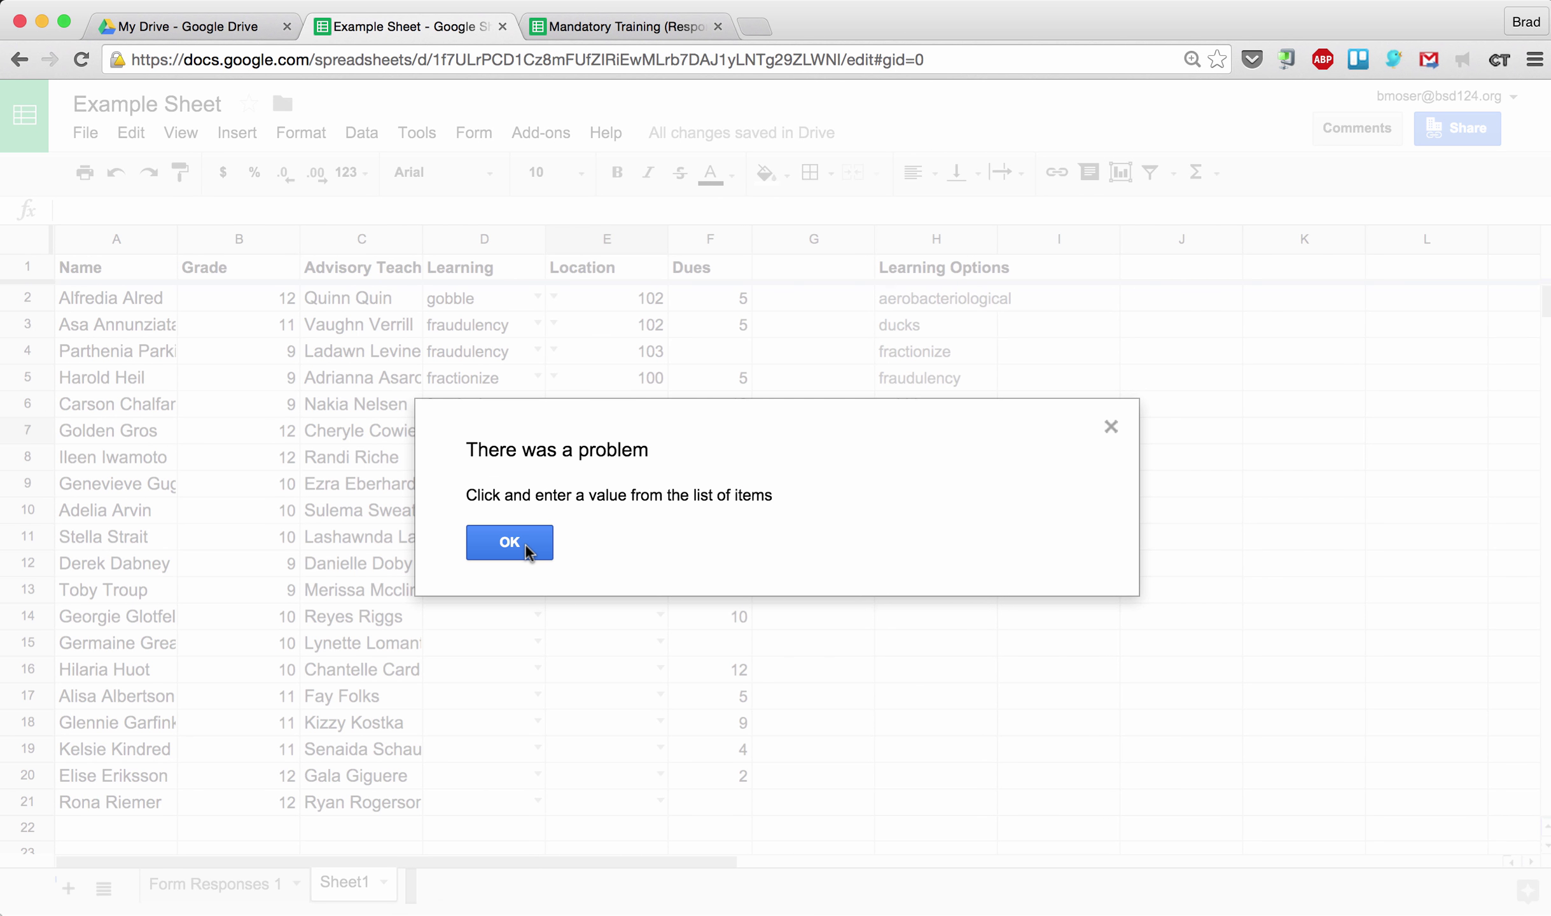
click(526, 545)
double_click(657, 404)
click(627, 460)
- Set the Location to 102 for rows 7 and 9 and to 100 for row 10
click(661, 431)
click(622, 487)
click(607, 490)
text(102)
key(Return)
text(100)
key(Return)
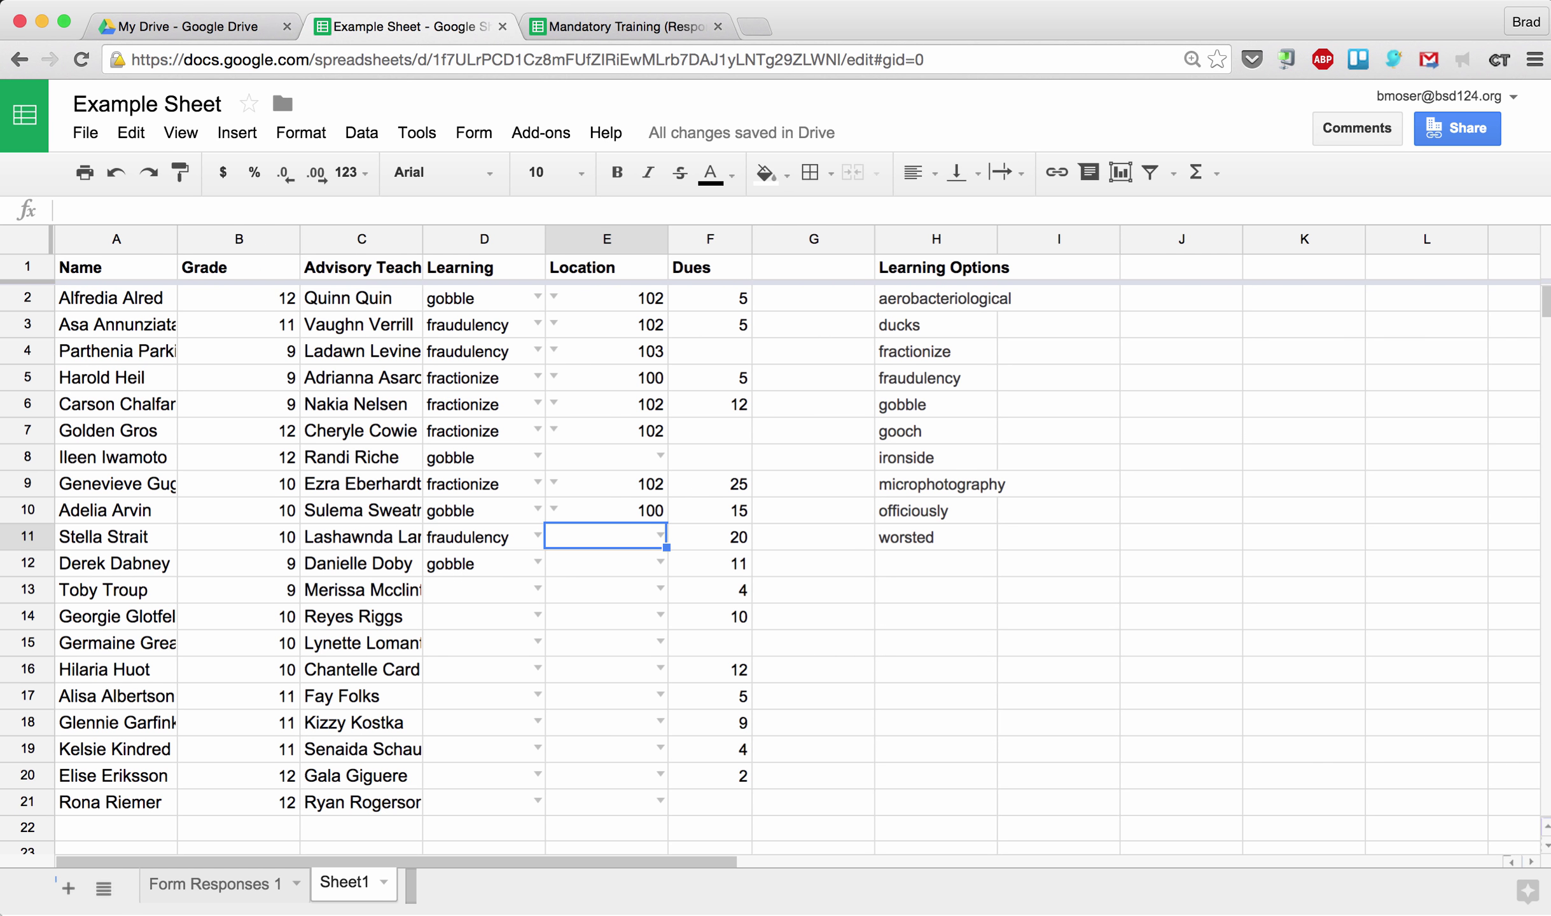
- Check the empty Location in row 8, then select the Dues values from the first row down
key(Right)
key(Up)
key(Up)
key(Left)
key(Up)
click(643, 304)
key(Right)
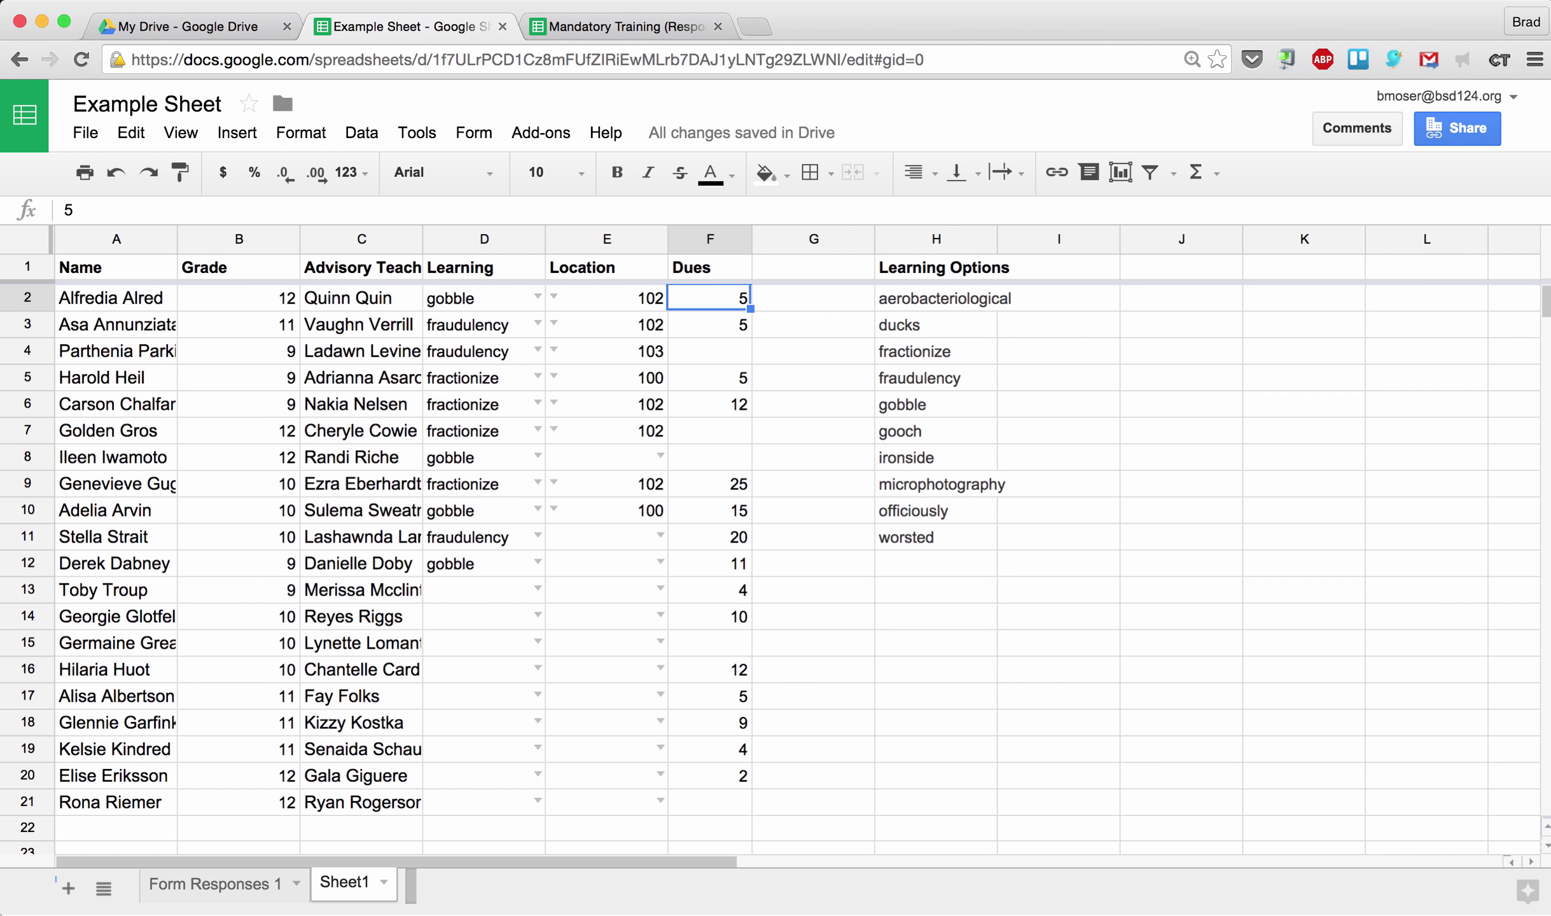
key(shift+Down)
key(shift+Down)
key(shift+Down)
key(shift+Down)
key(shift+Down)
key(shift+Down)
key(shift+Down)
key(shift+Down)
key(shift+Down)
key(shift+Down)
key(shift+Down)
key(shift+Down)
key(shift+Down)
key(shift+Down)
key(shift+Down)
key(shift+Down)
key(shift+Down)
key(shift+Down)
key(shift+Down)
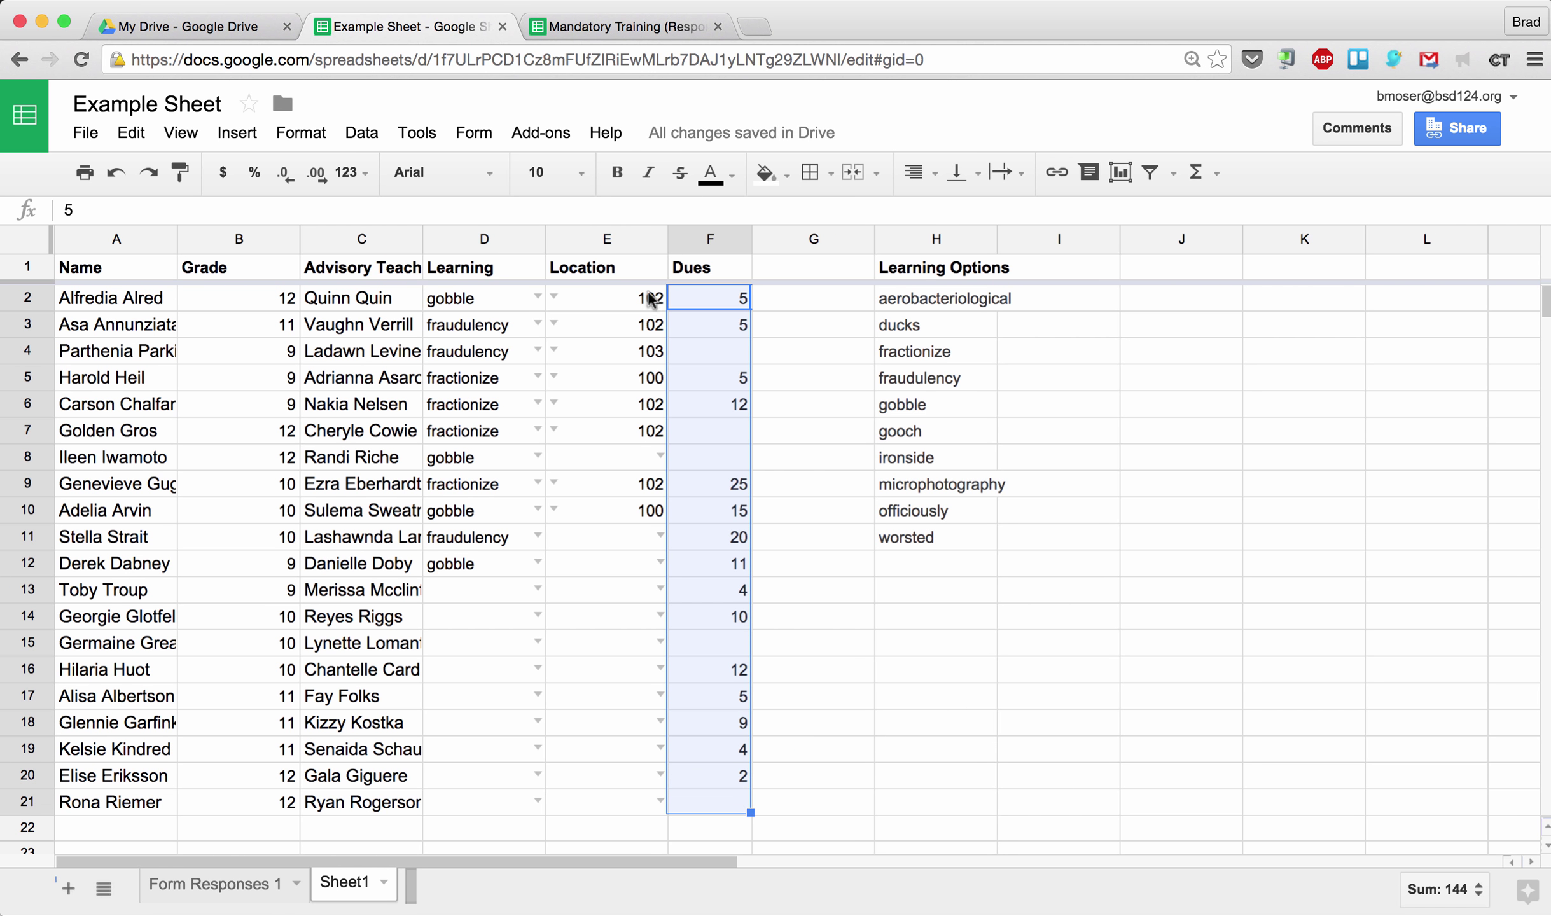
- Add a conditional formatting rule on column F giving empty Dues cells the red background preset
click(710, 238)
click(738, 237)
click(710, 239)
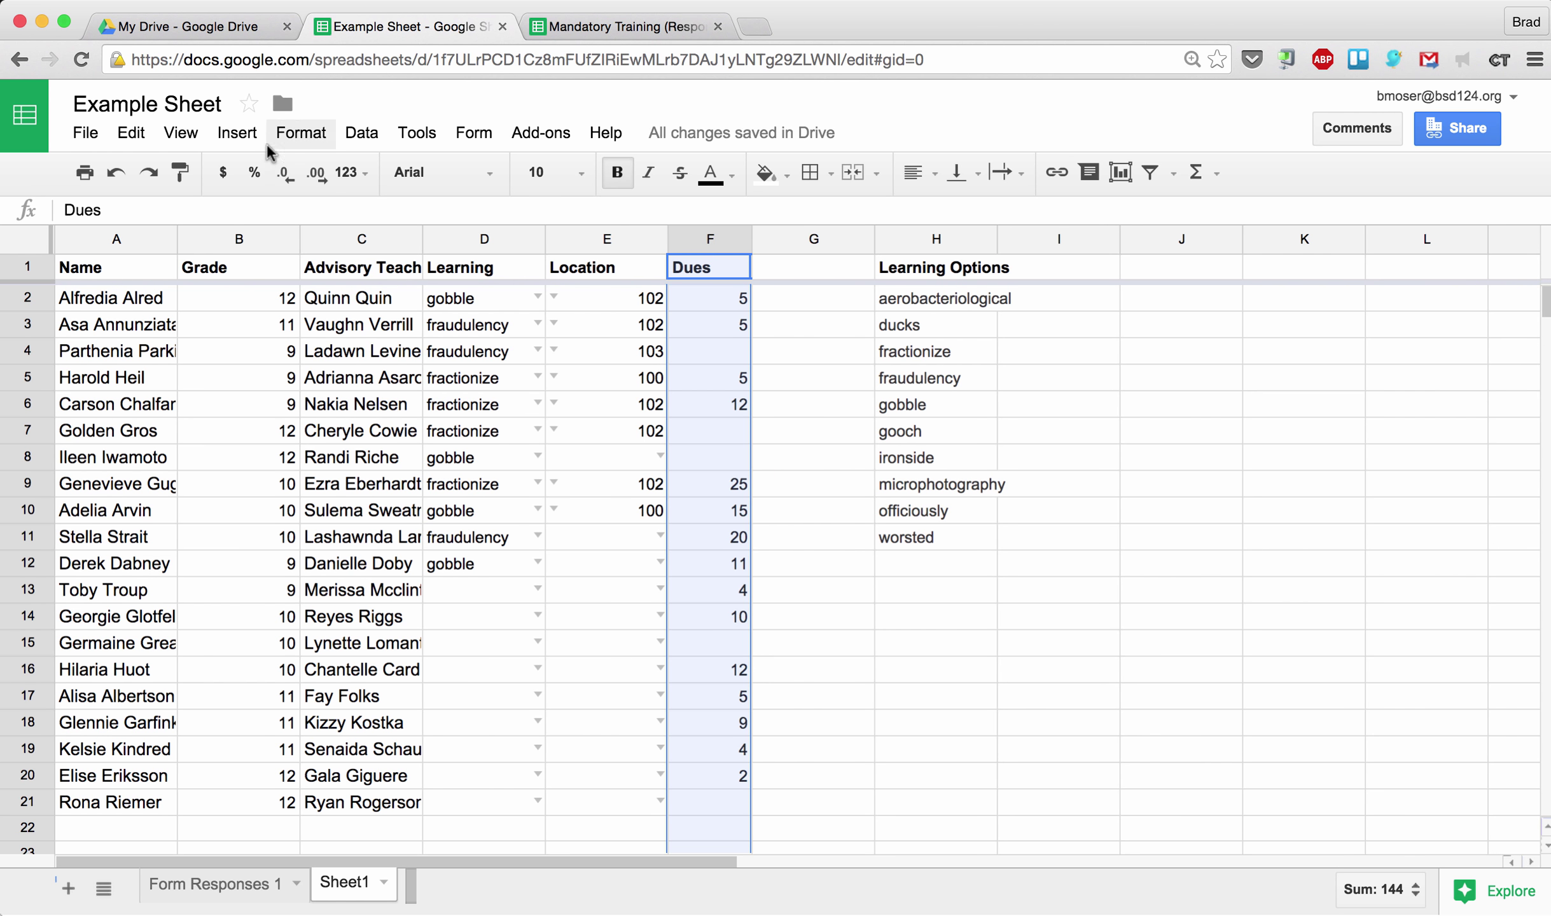
click(301, 132)
click(394, 569)
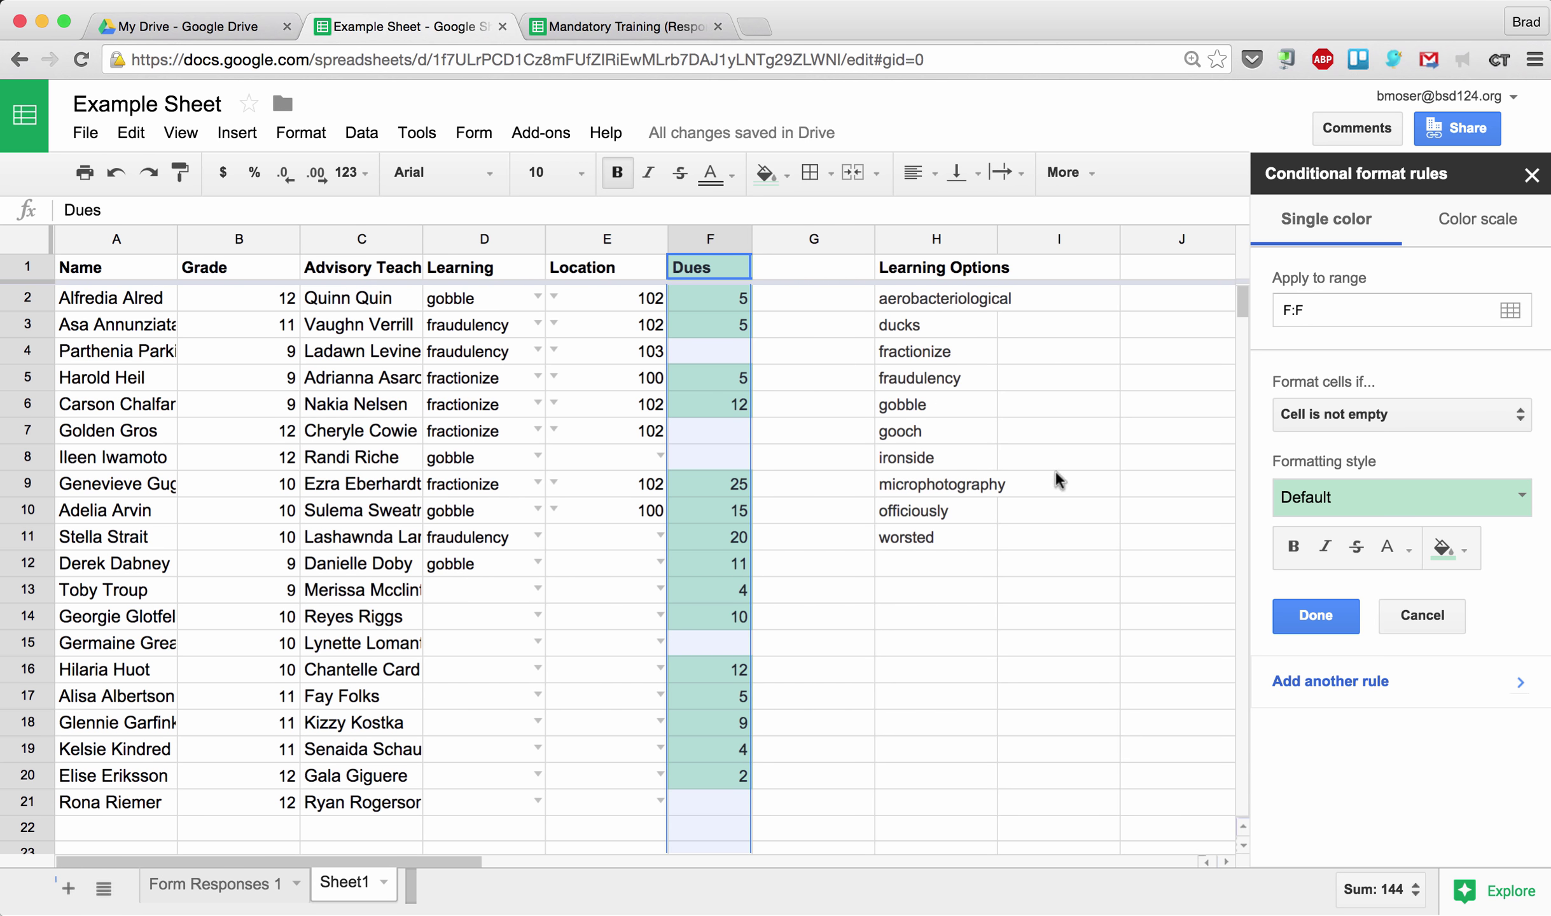
click(1345, 418)
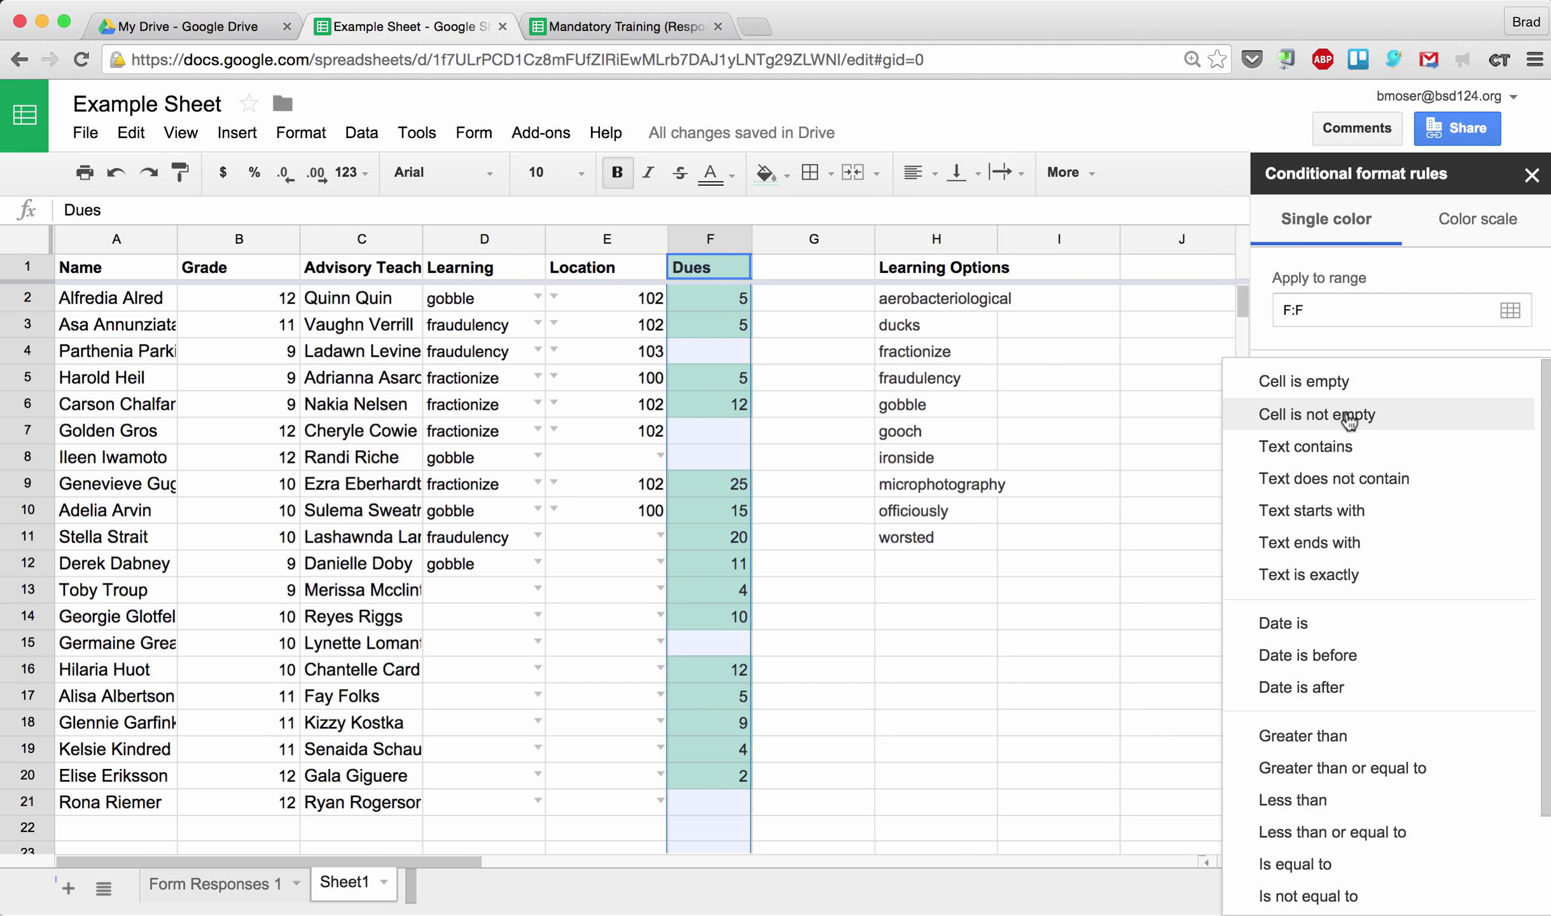
click(1317, 381)
click(1351, 489)
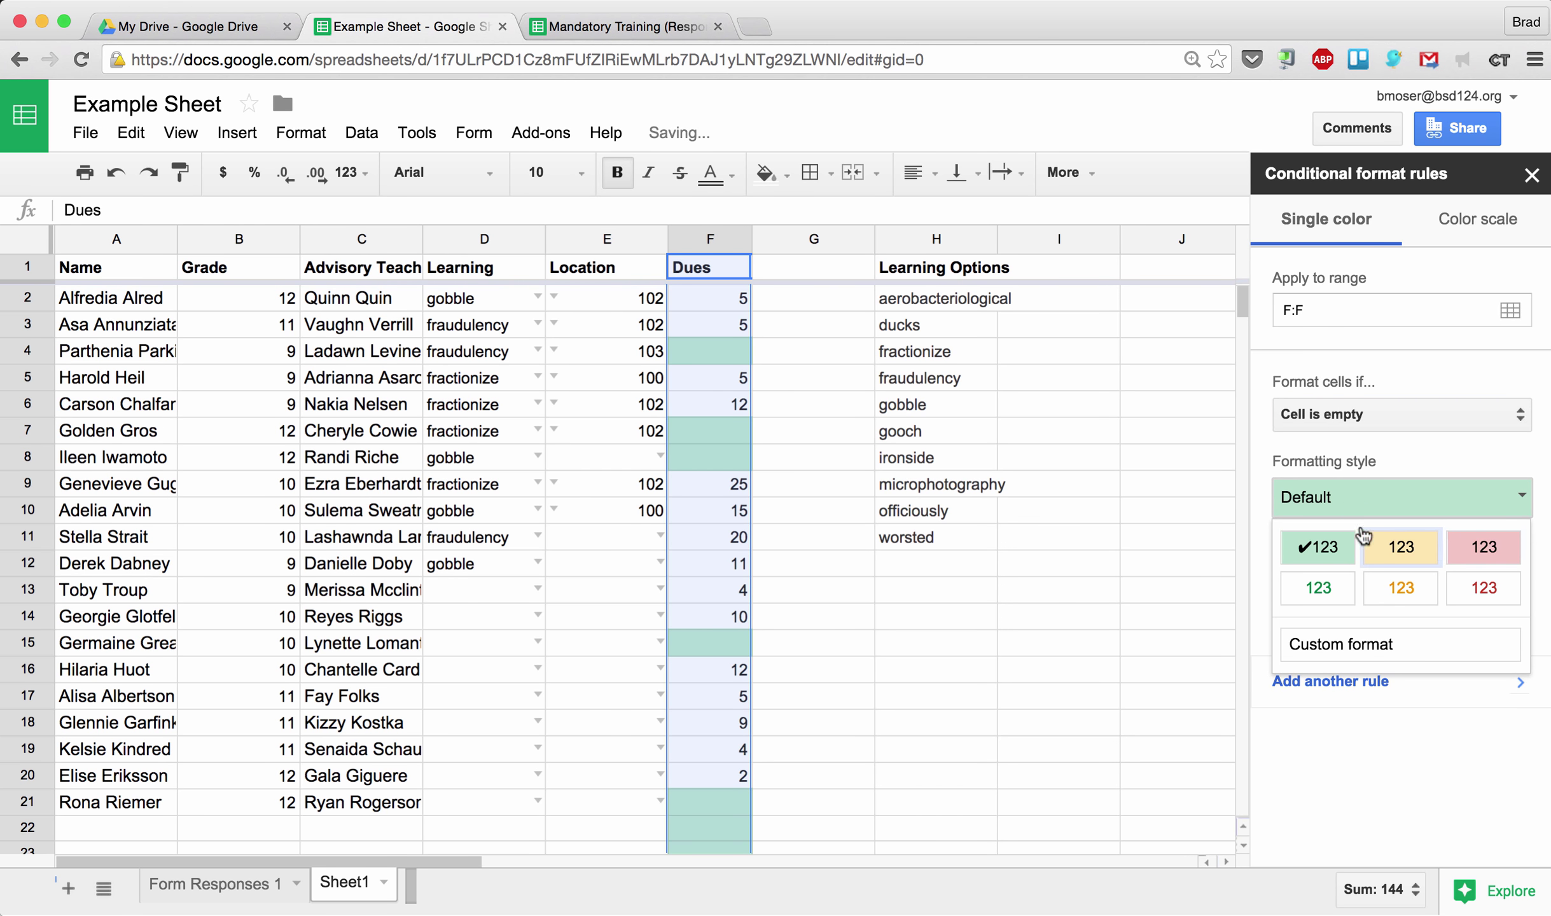
click(1482, 549)
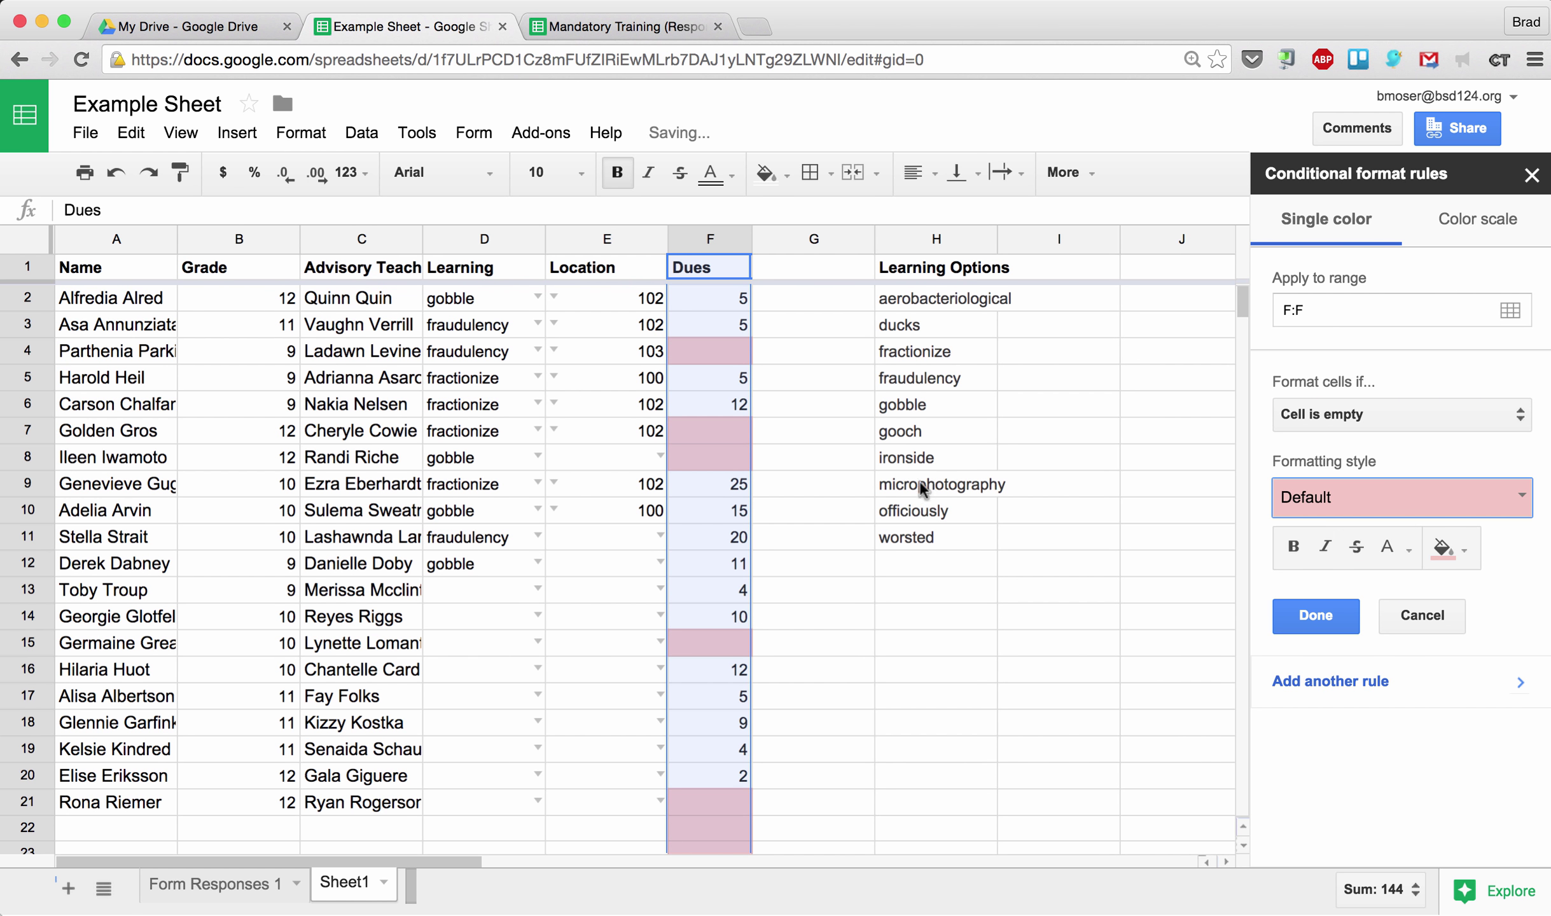
scroll(718, 706, down, 5)
scroll(718, 706, up, 5)
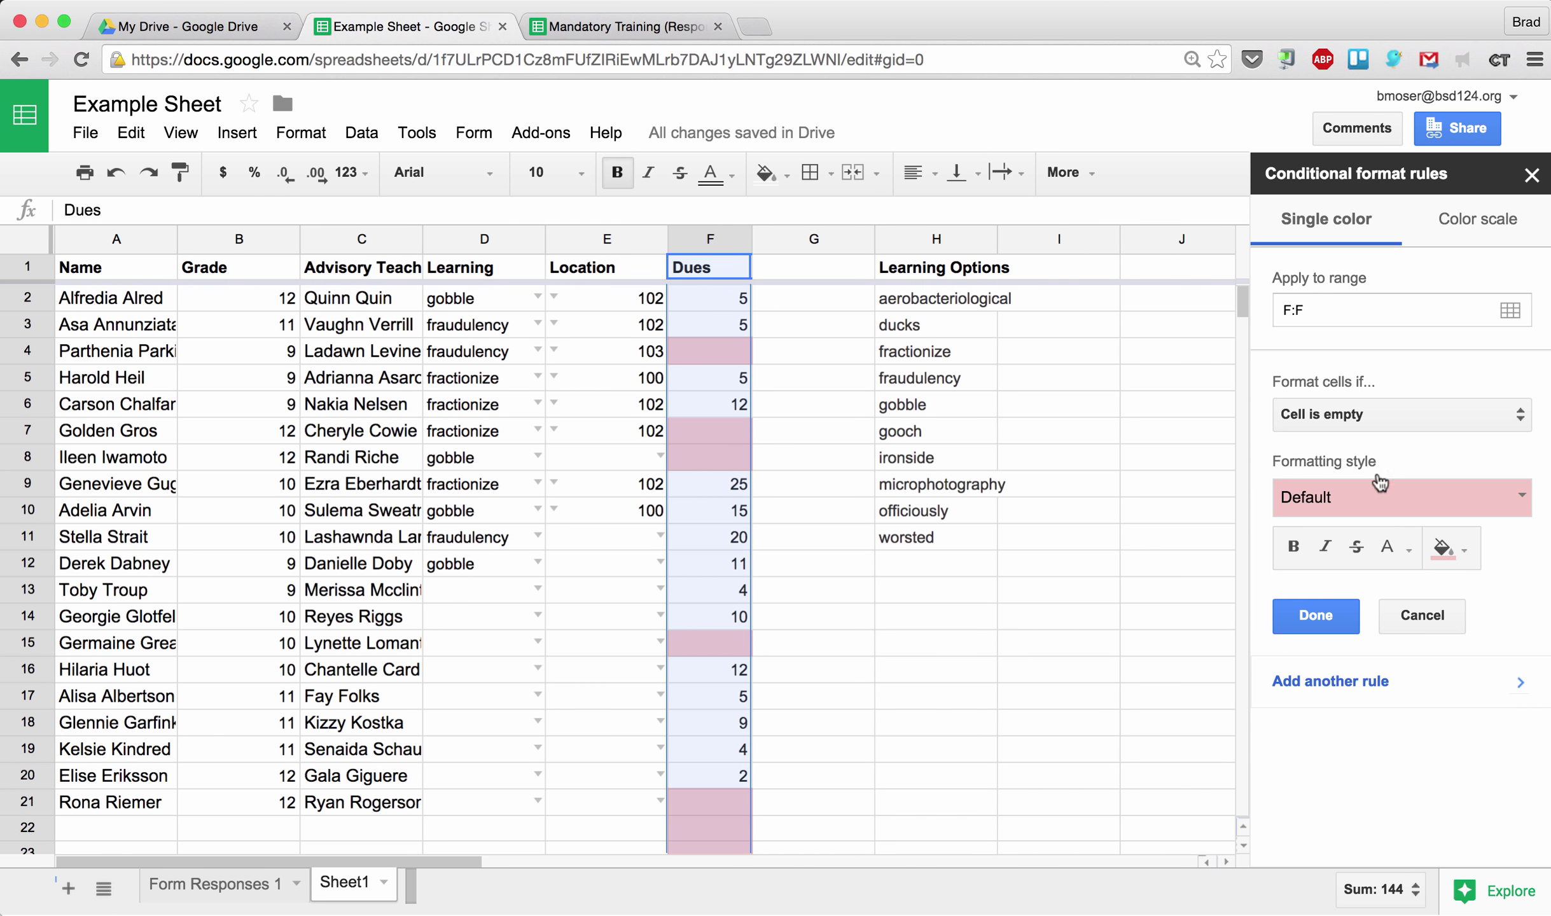
click(1329, 618)
click(782, 325)
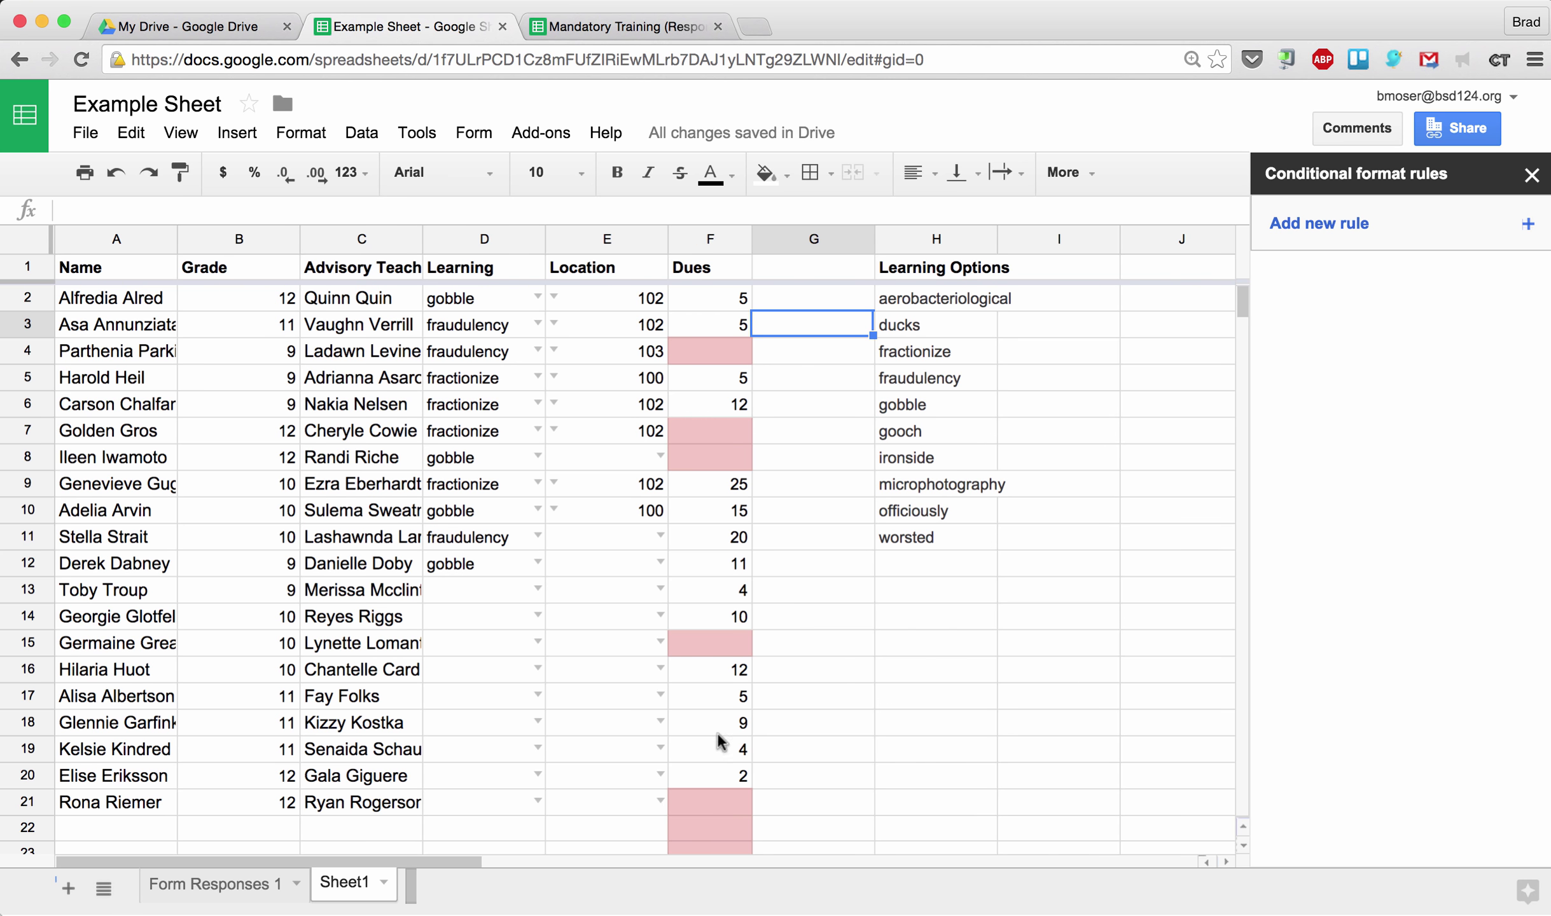
- Add a Dues rule shading values less than 9 with a yellow background
click(724, 302)
click(716, 246)
click(1330, 318)
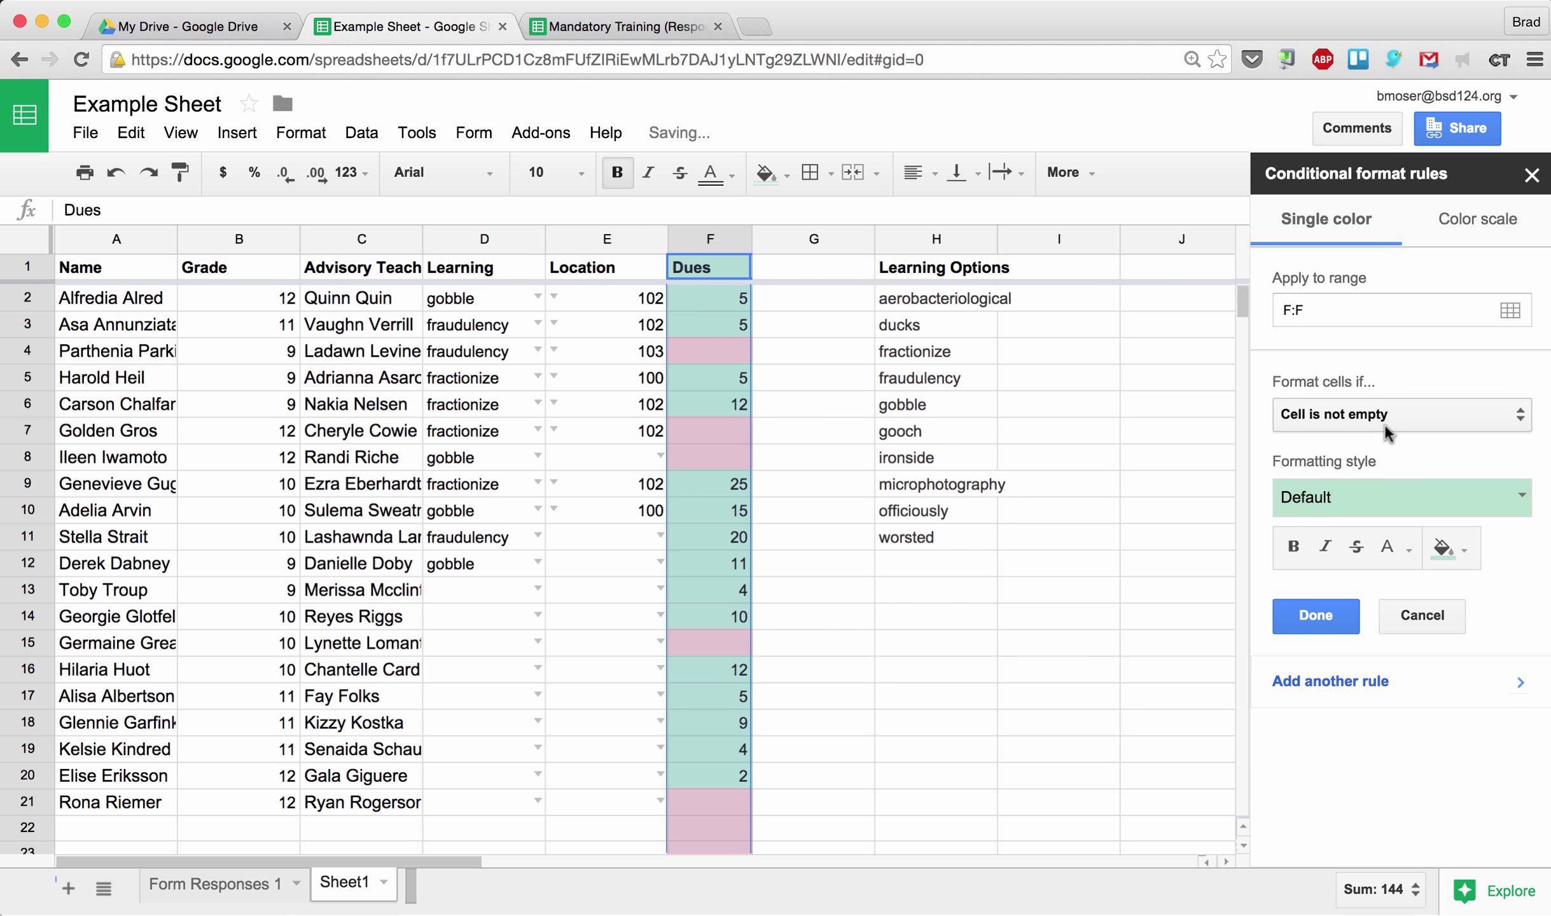
click(1291, 414)
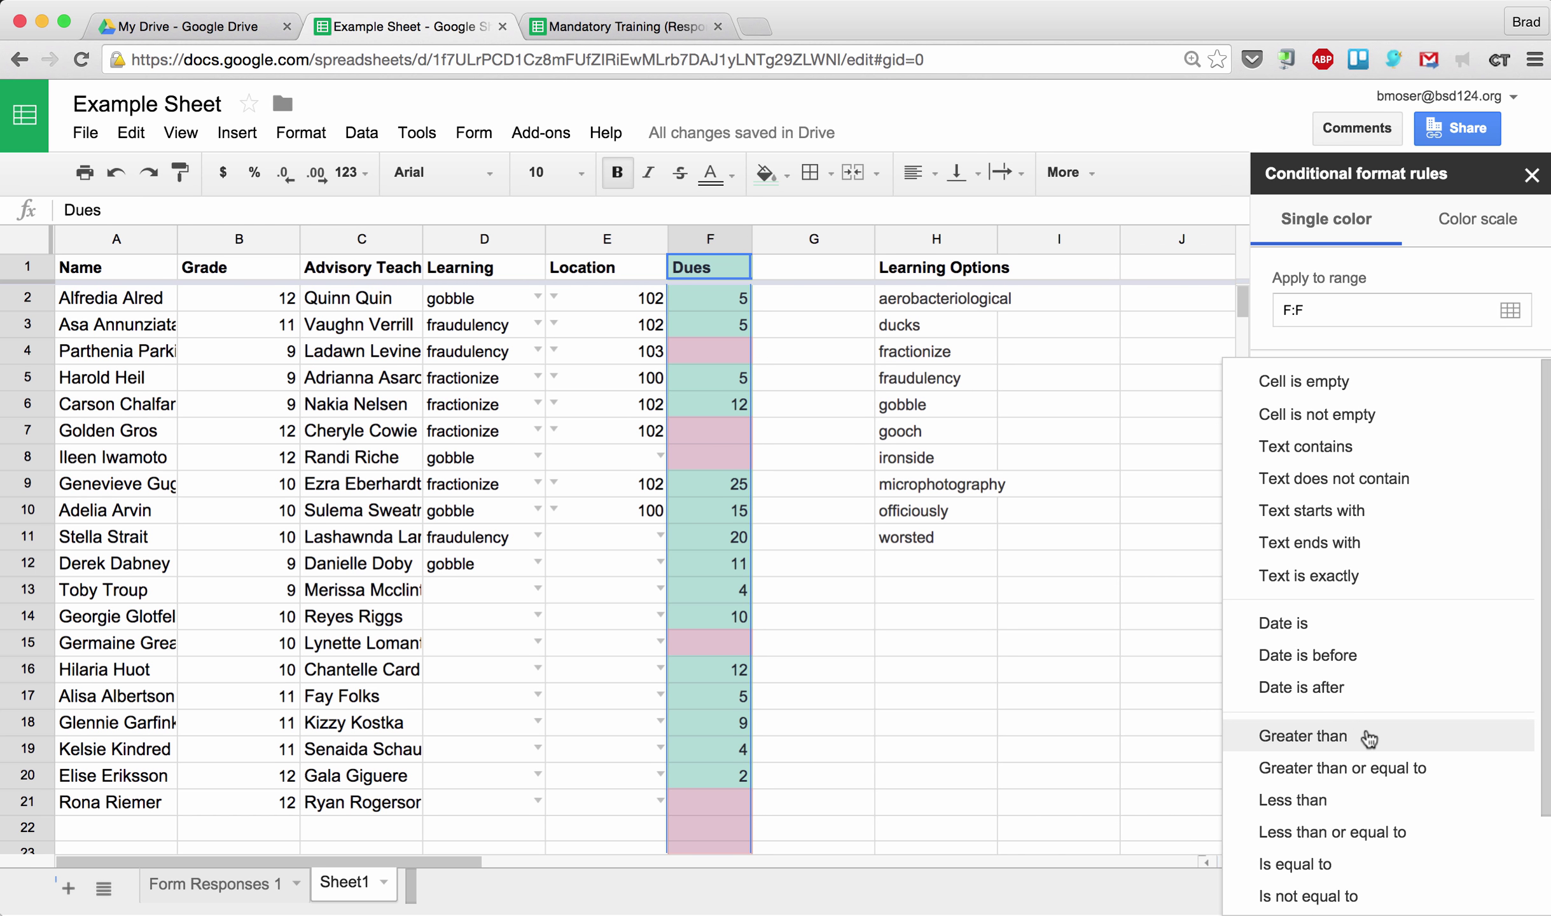
click(1368, 800)
click(1349, 464)
text(9)
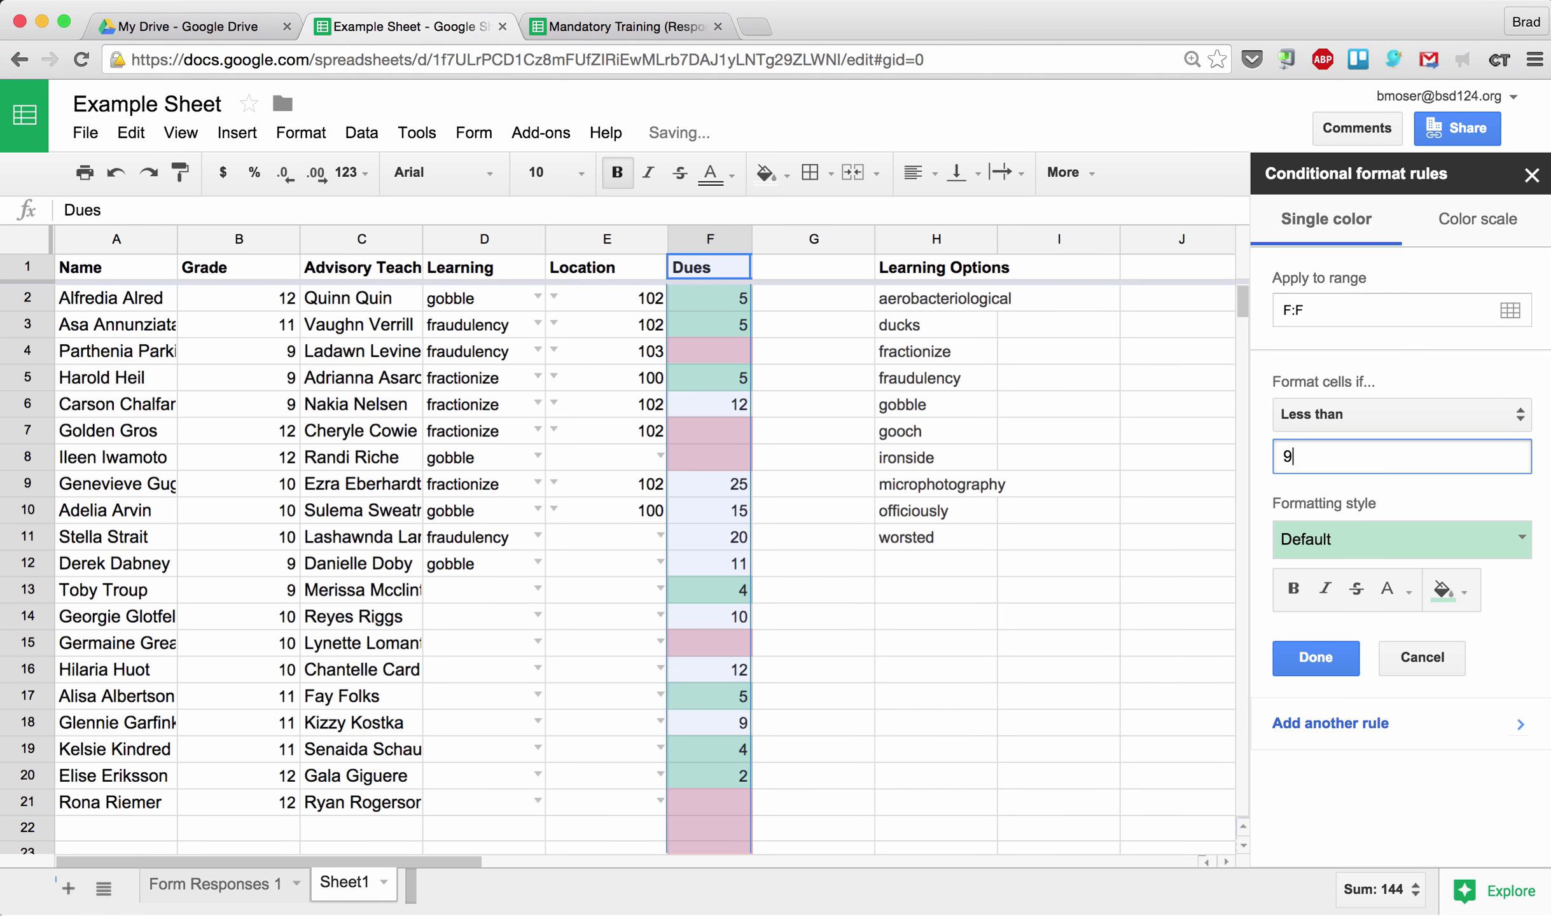
click(1351, 549)
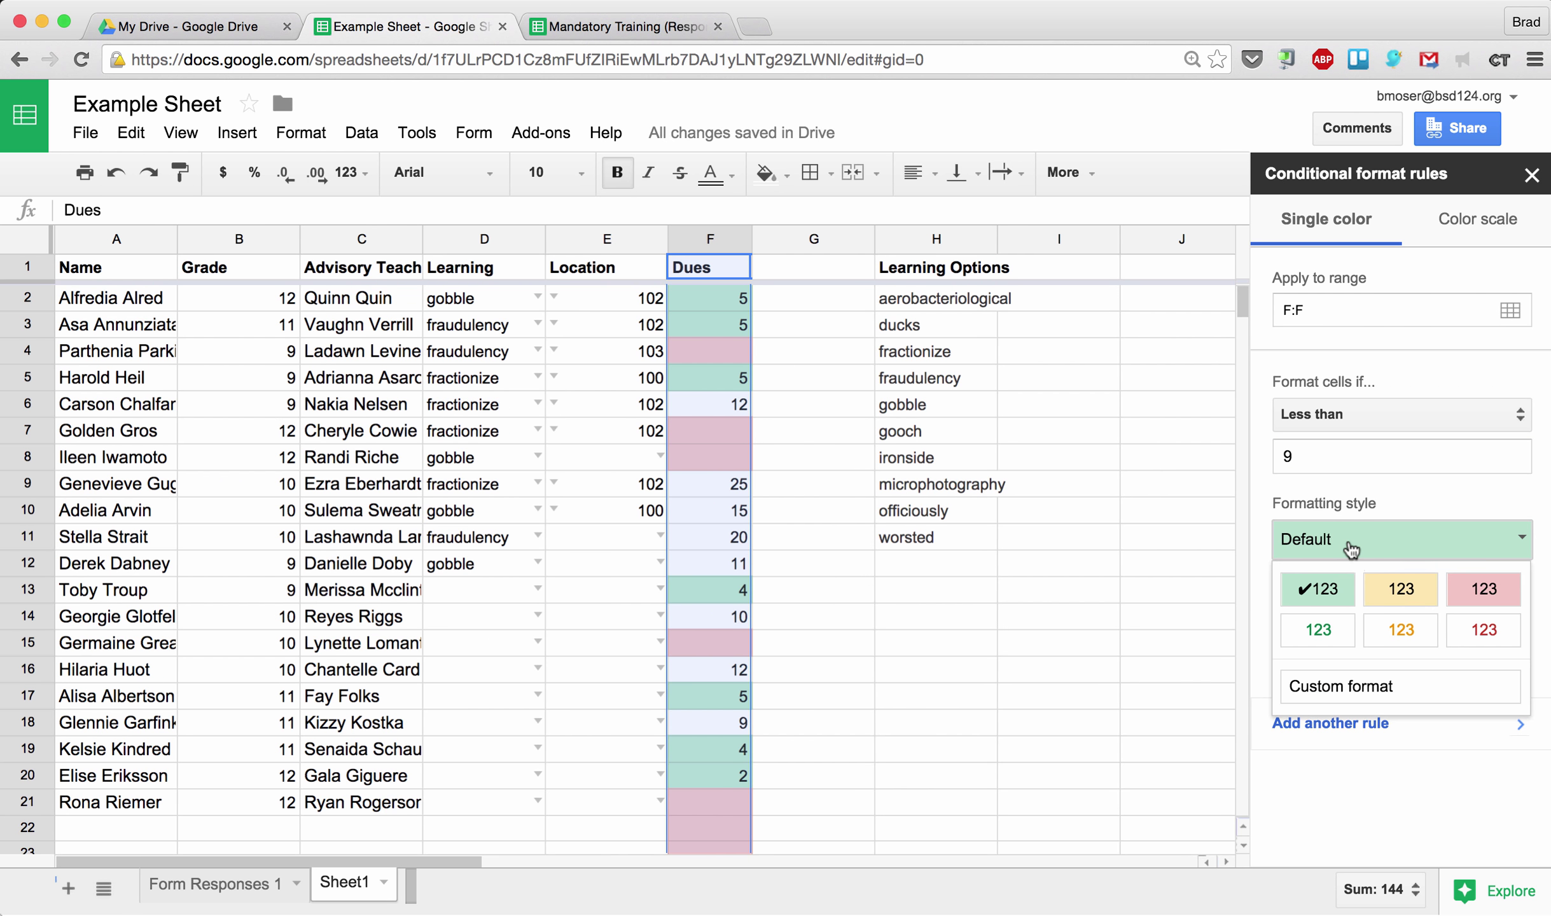
click(1393, 592)
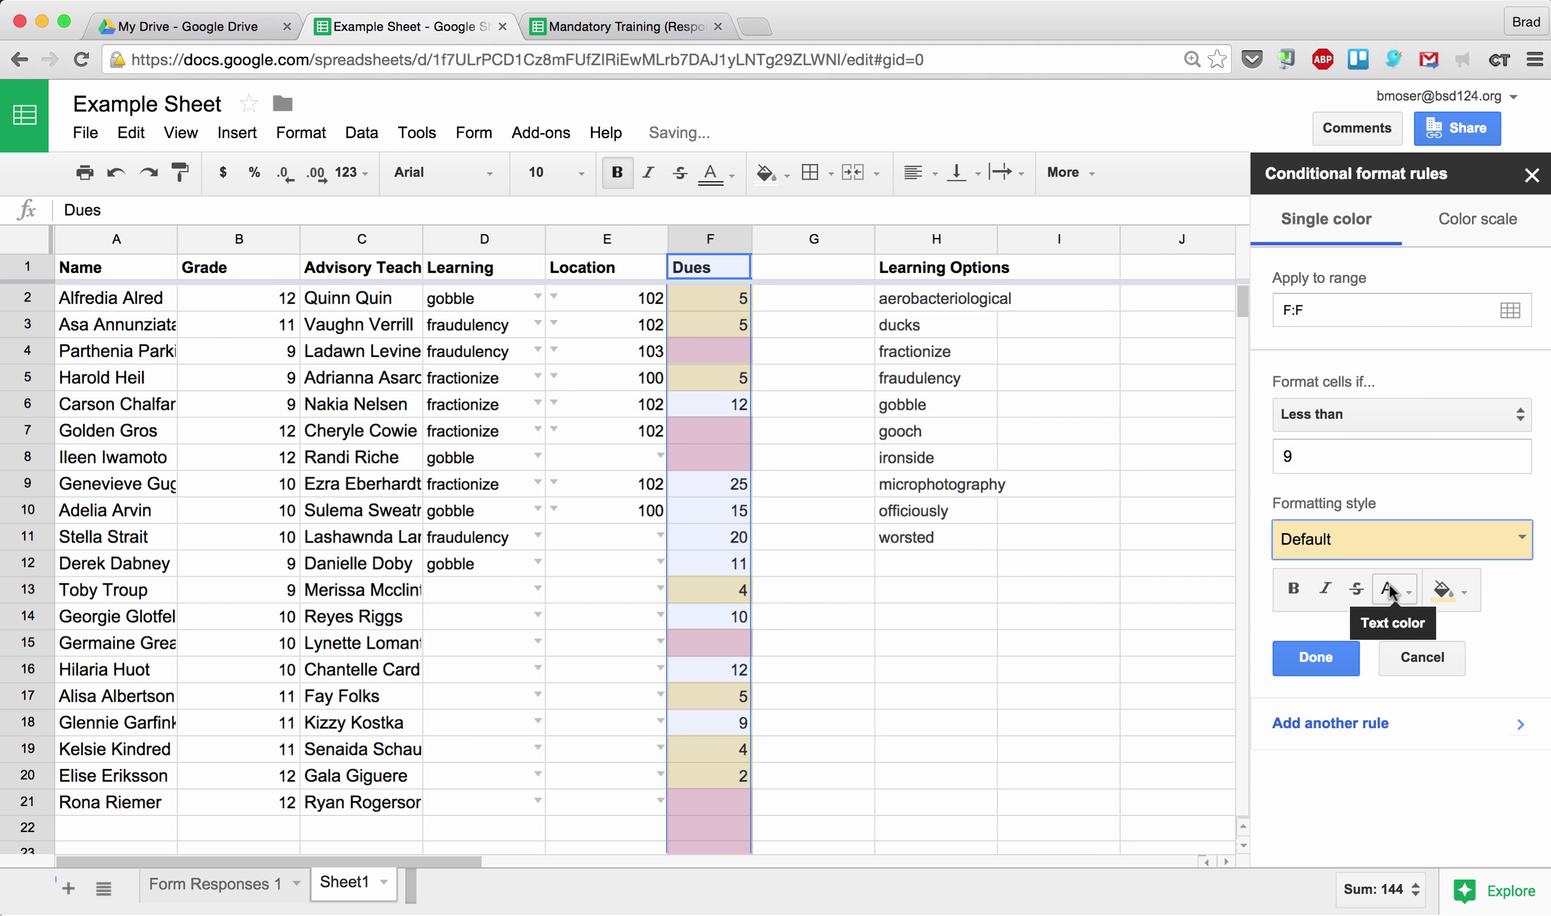
click(1314, 655)
click(821, 406)
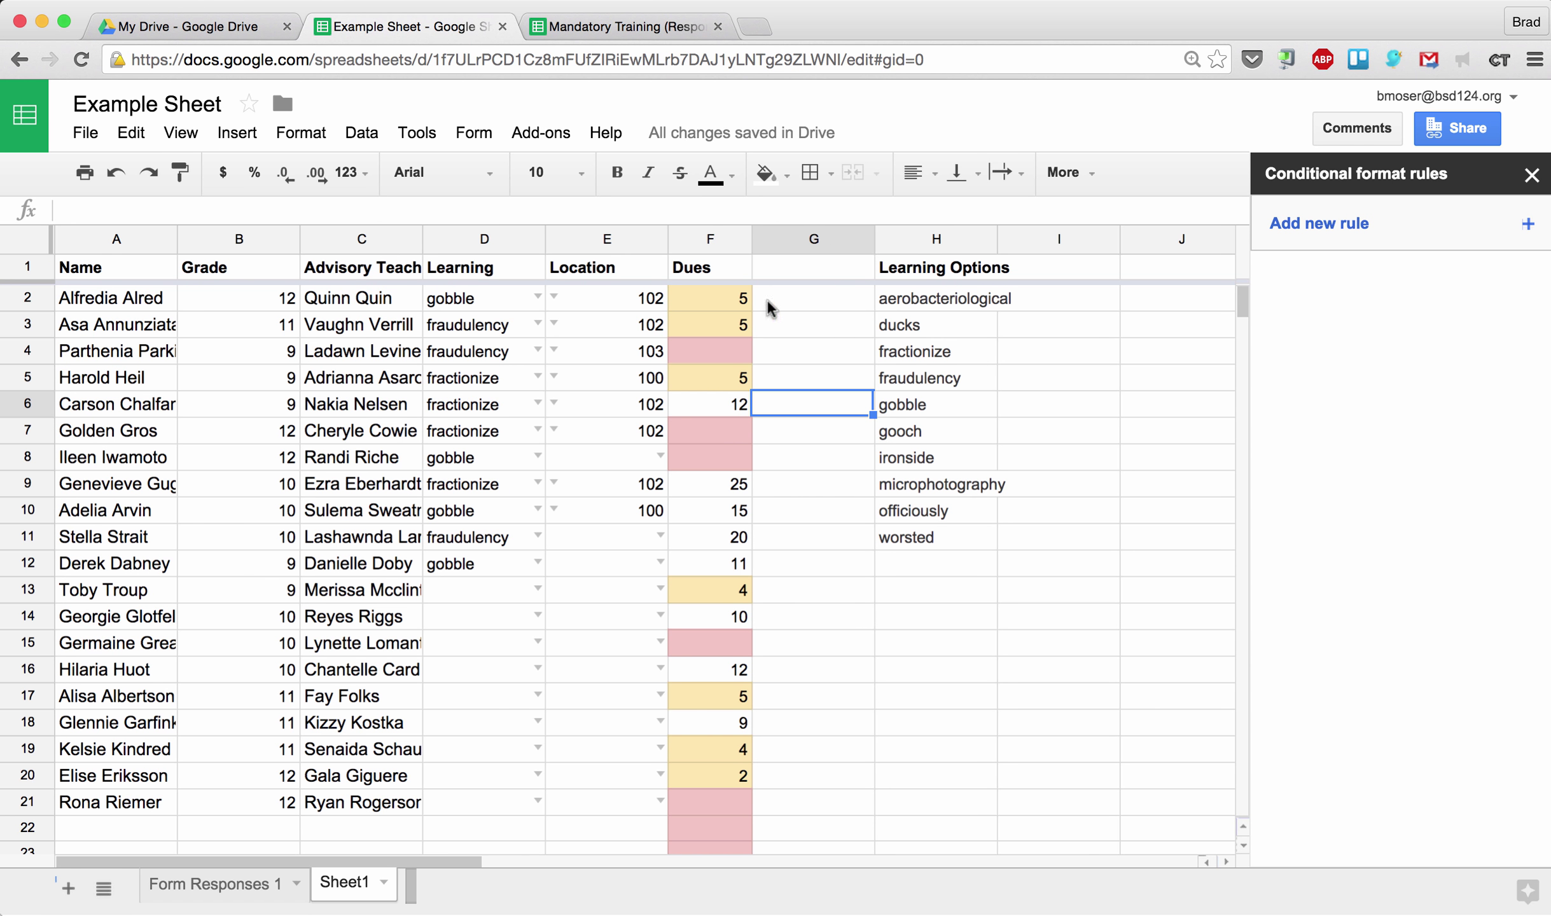
- Add a Dues rule shading values greater than or equal to 9 with the default green
click(704, 247)
click(1303, 404)
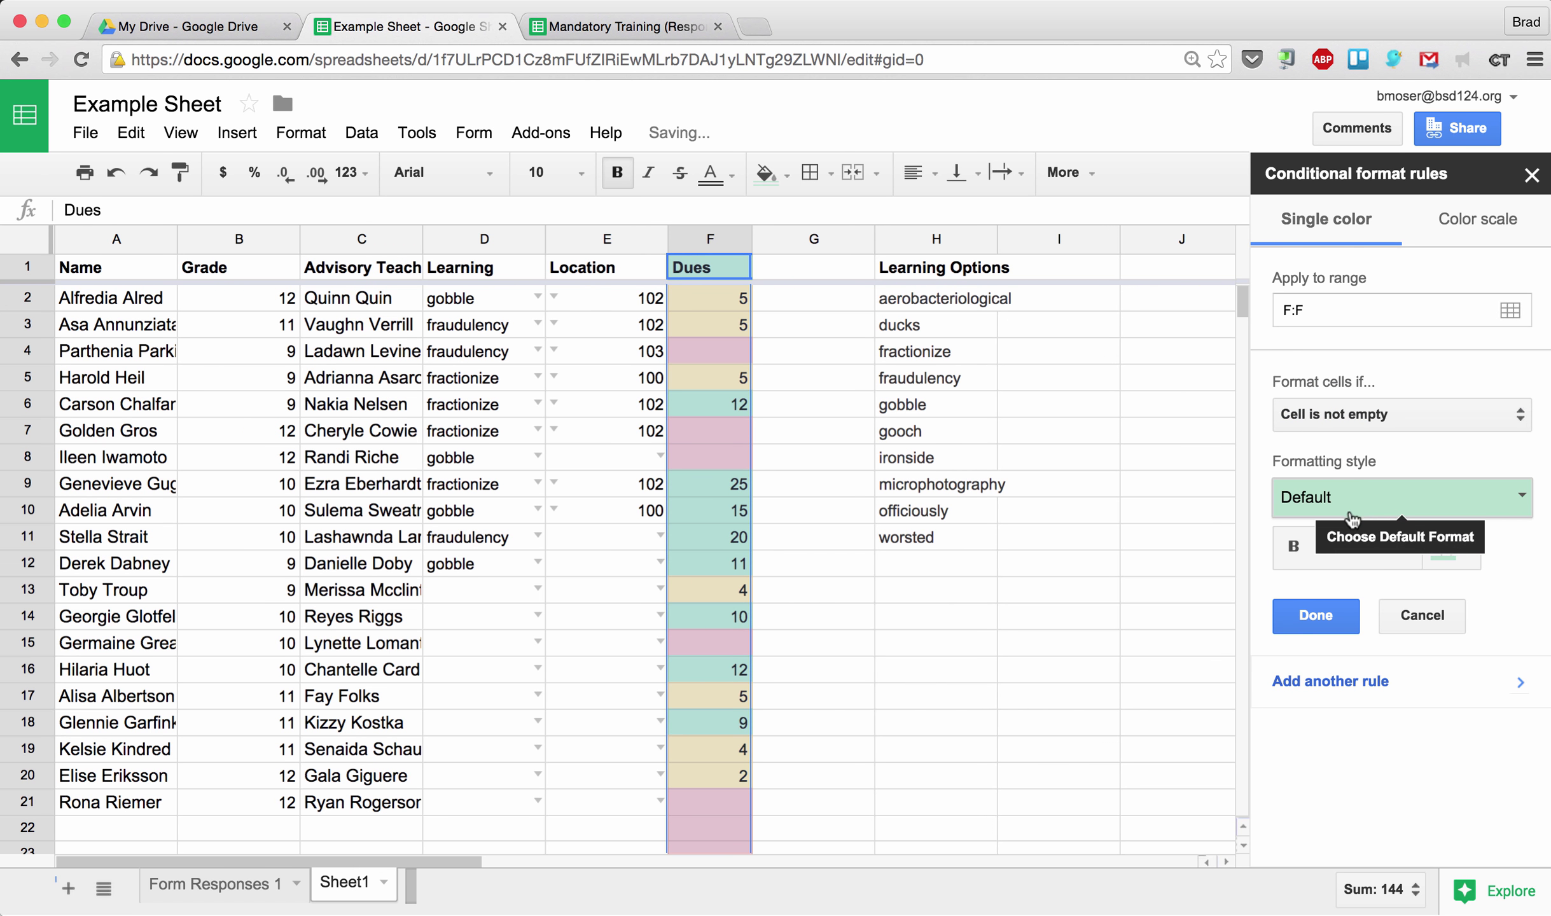
click(1355, 414)
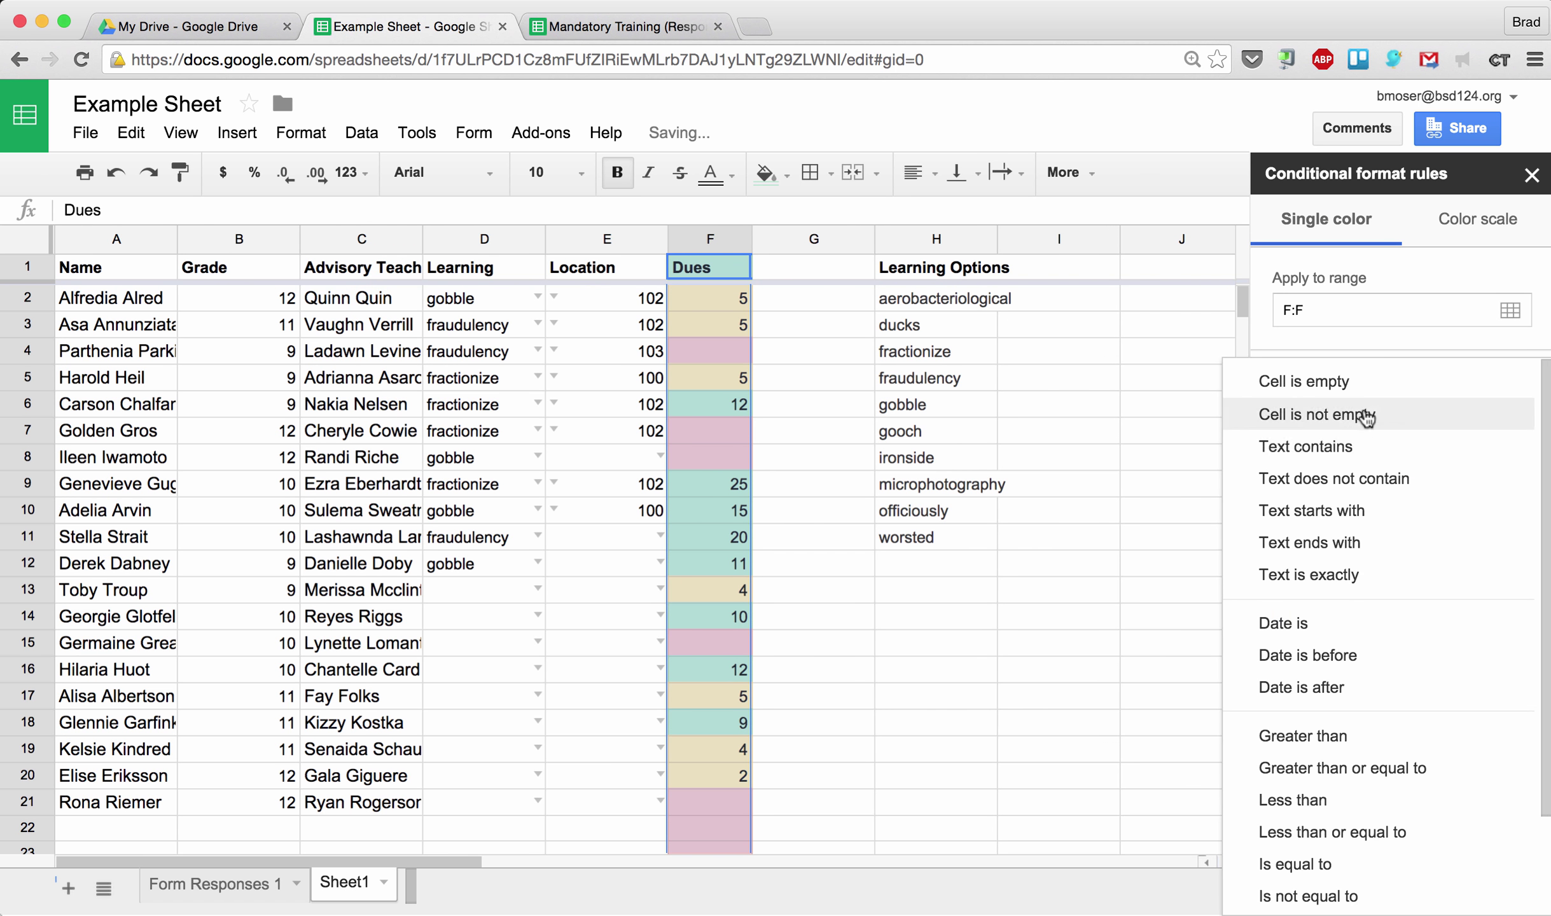
click(1395, 769)
click(1326, 456)
text(9)
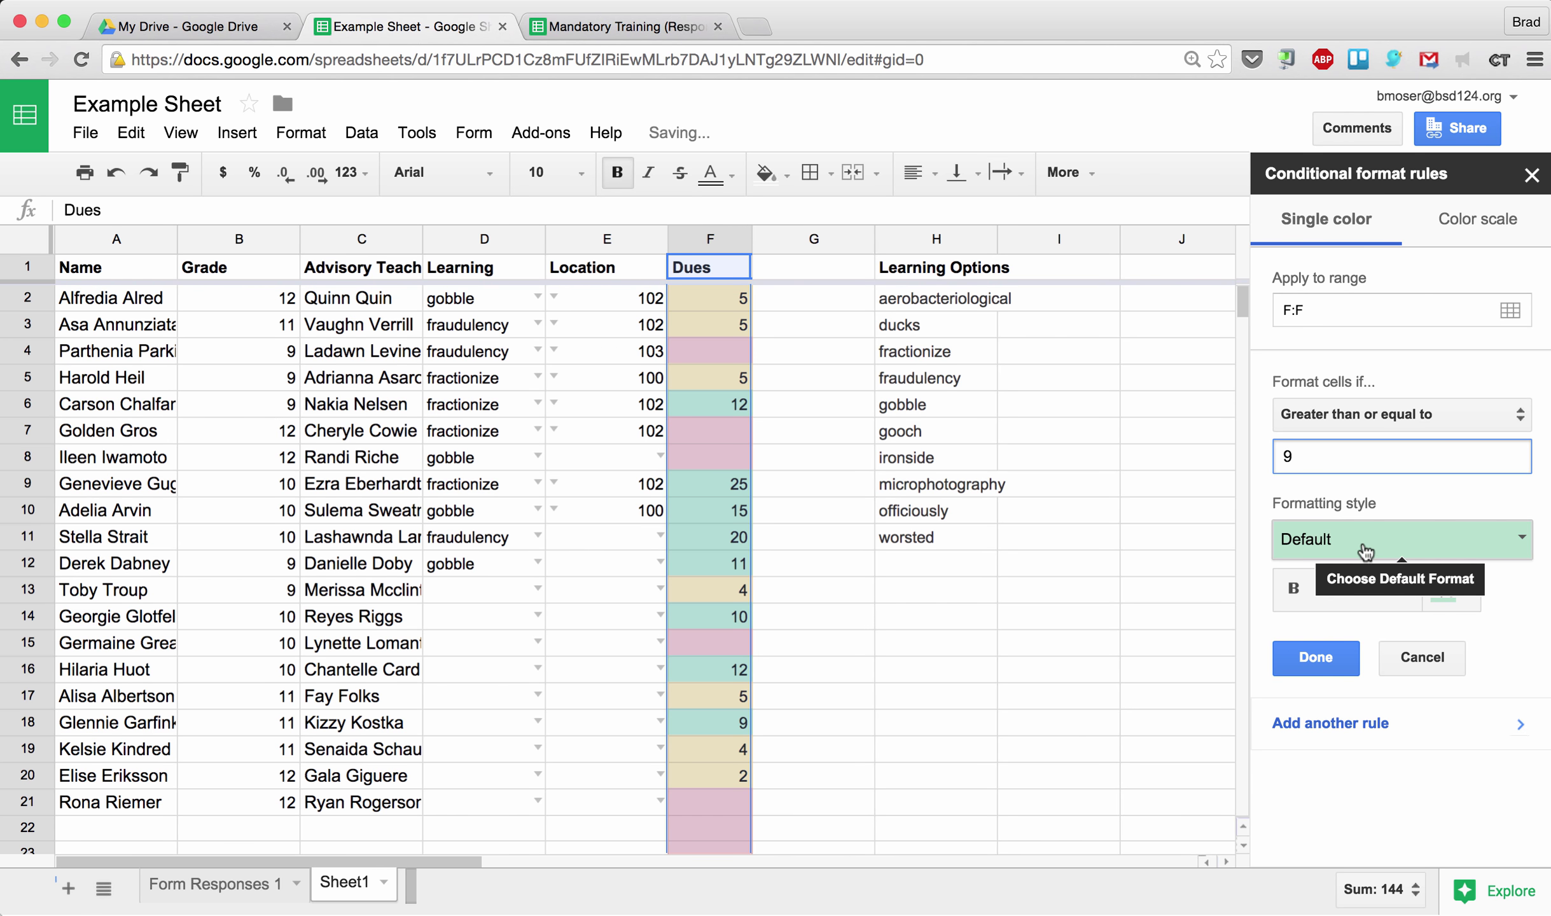
click(1316, 658)
click(804, 555)
scroll(806, 514, down, 5)
scroll(806, 514, up, 5)
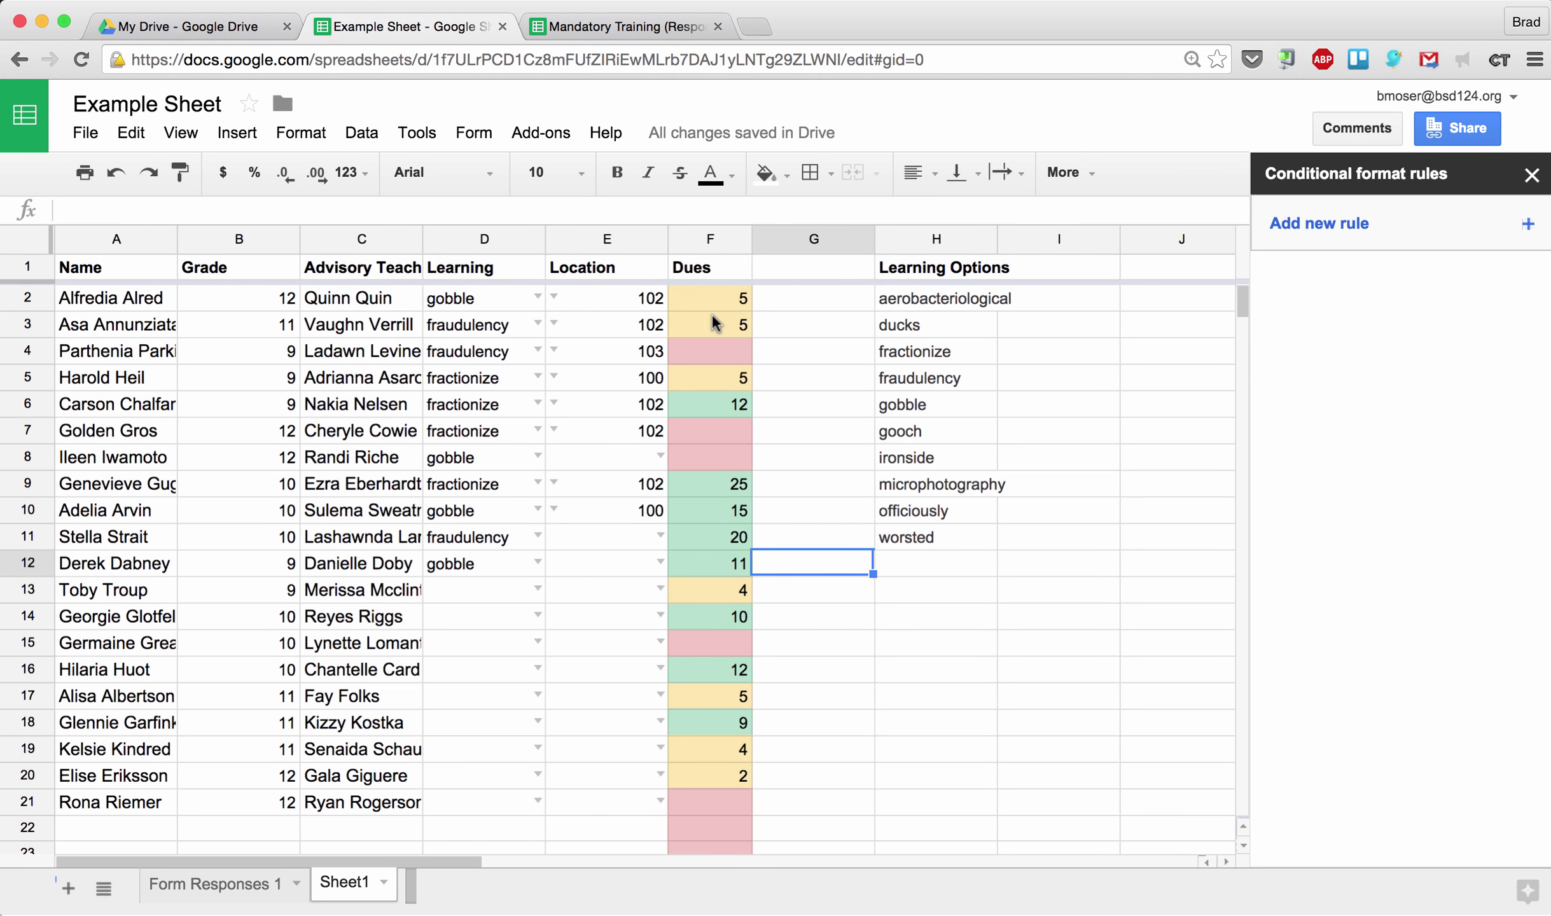
- Sort the sheet A → Z on column F, then check the rows without dues at the bottom
scroll(802, 402, down, 1)
scroll(802, 402, up, 1)
click(737, 242)
click(813, 622)
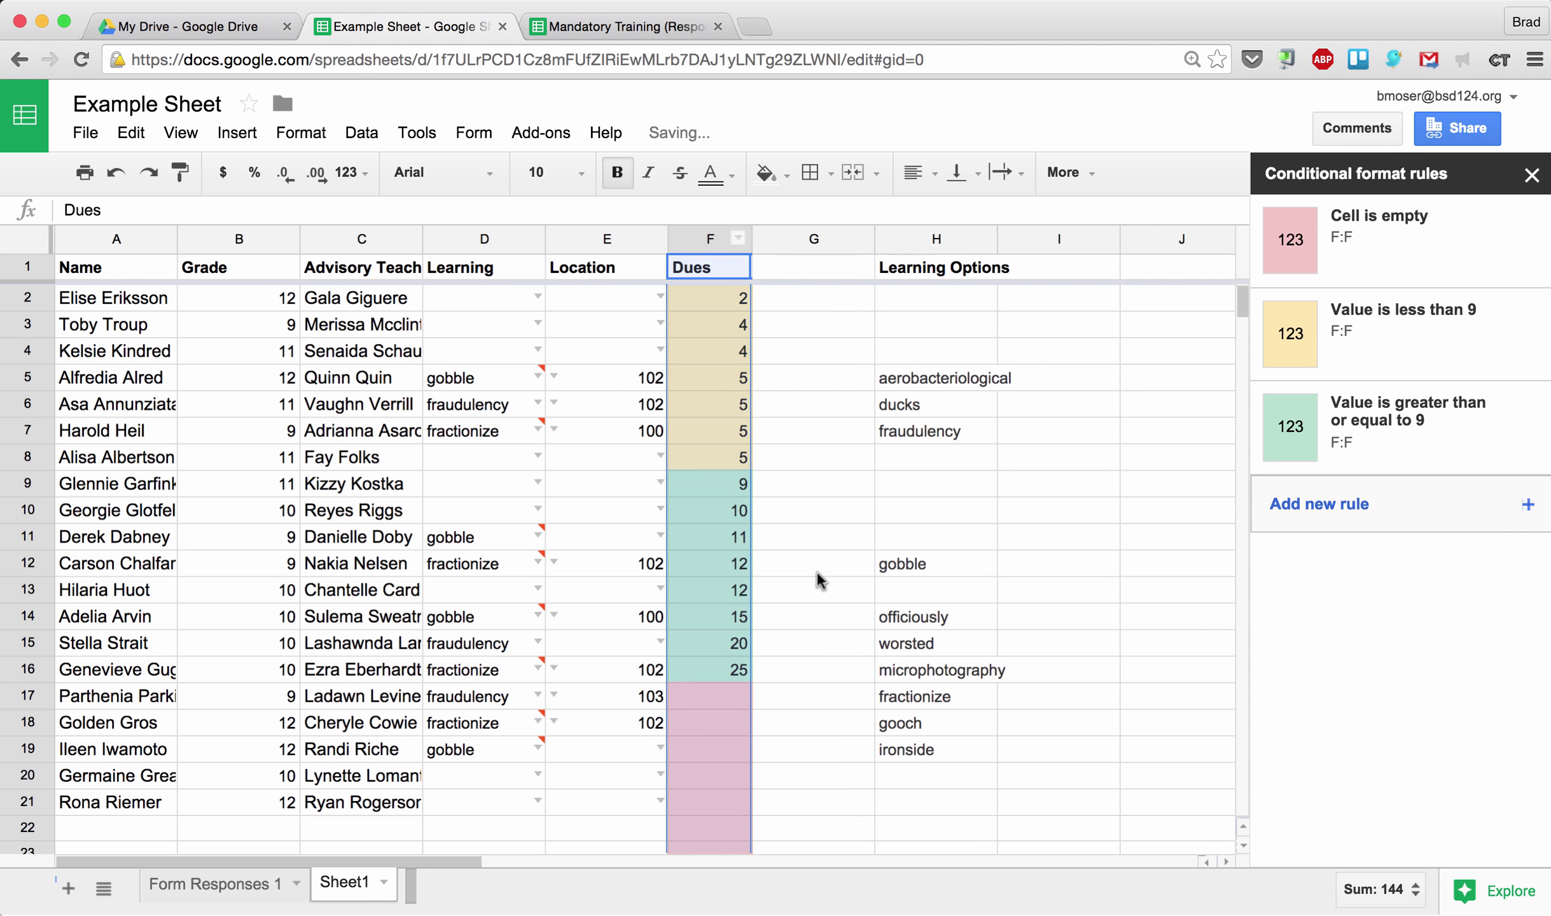
click(709, 454)
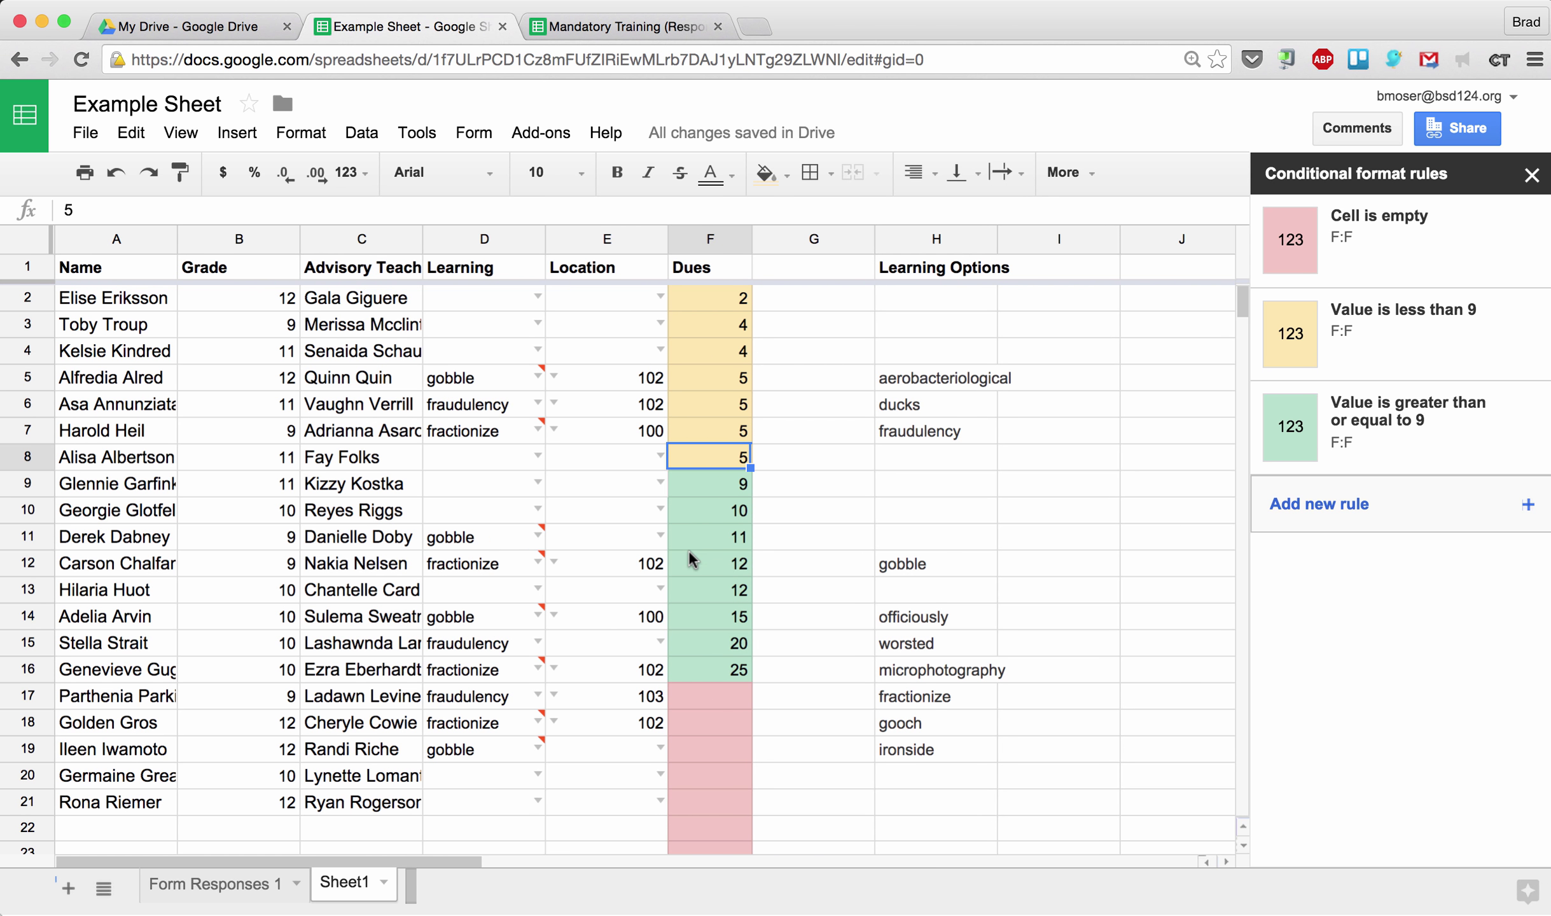
click(131, 696)
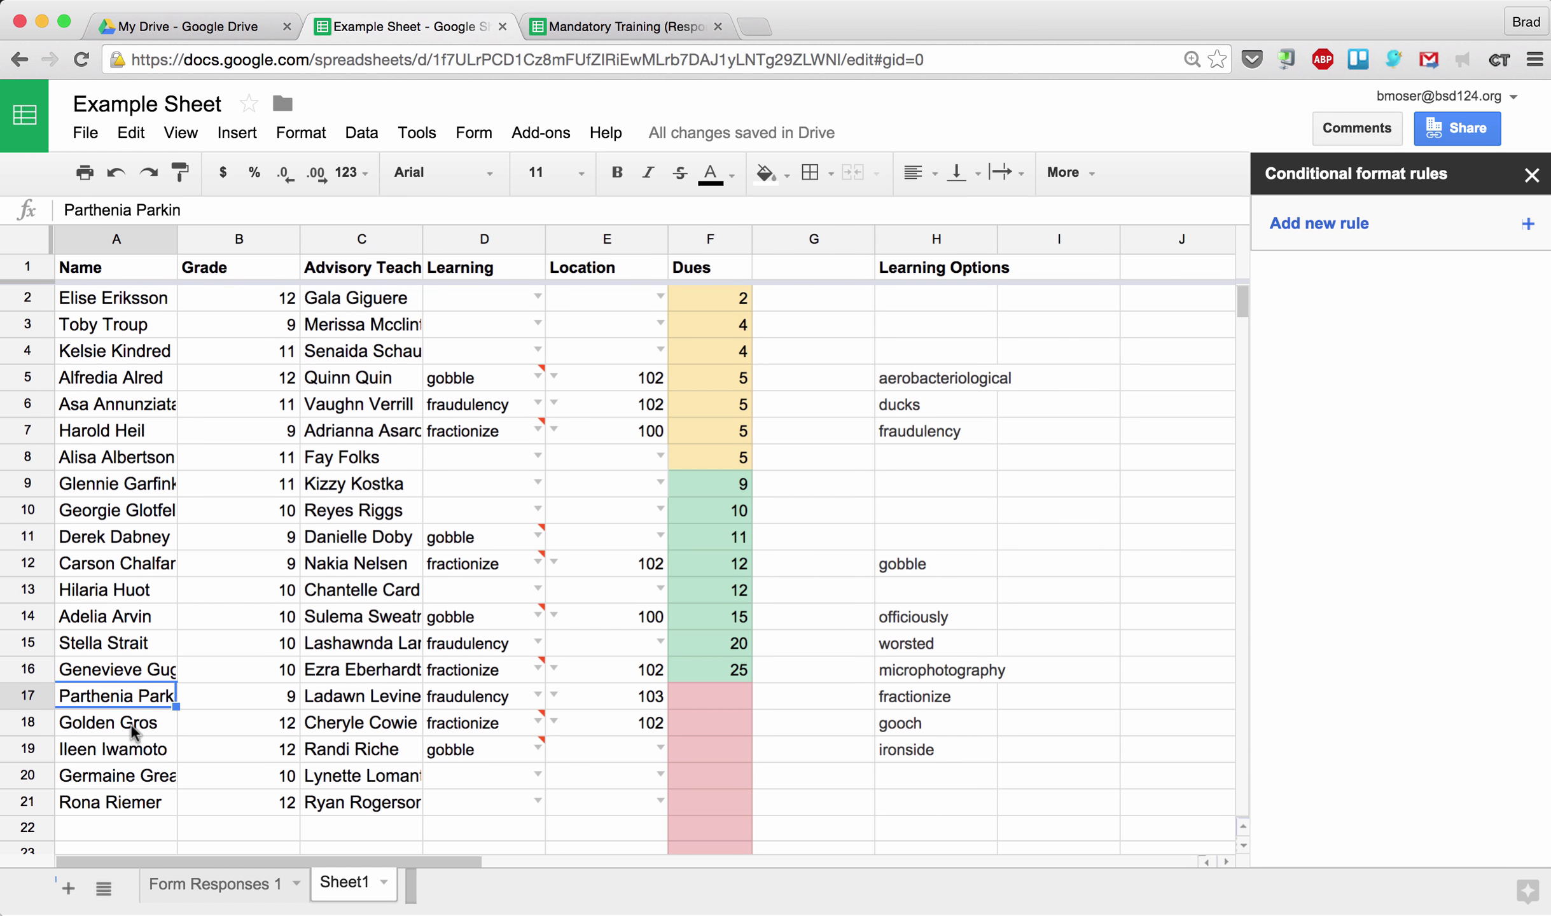
key(Down)
key(Down)
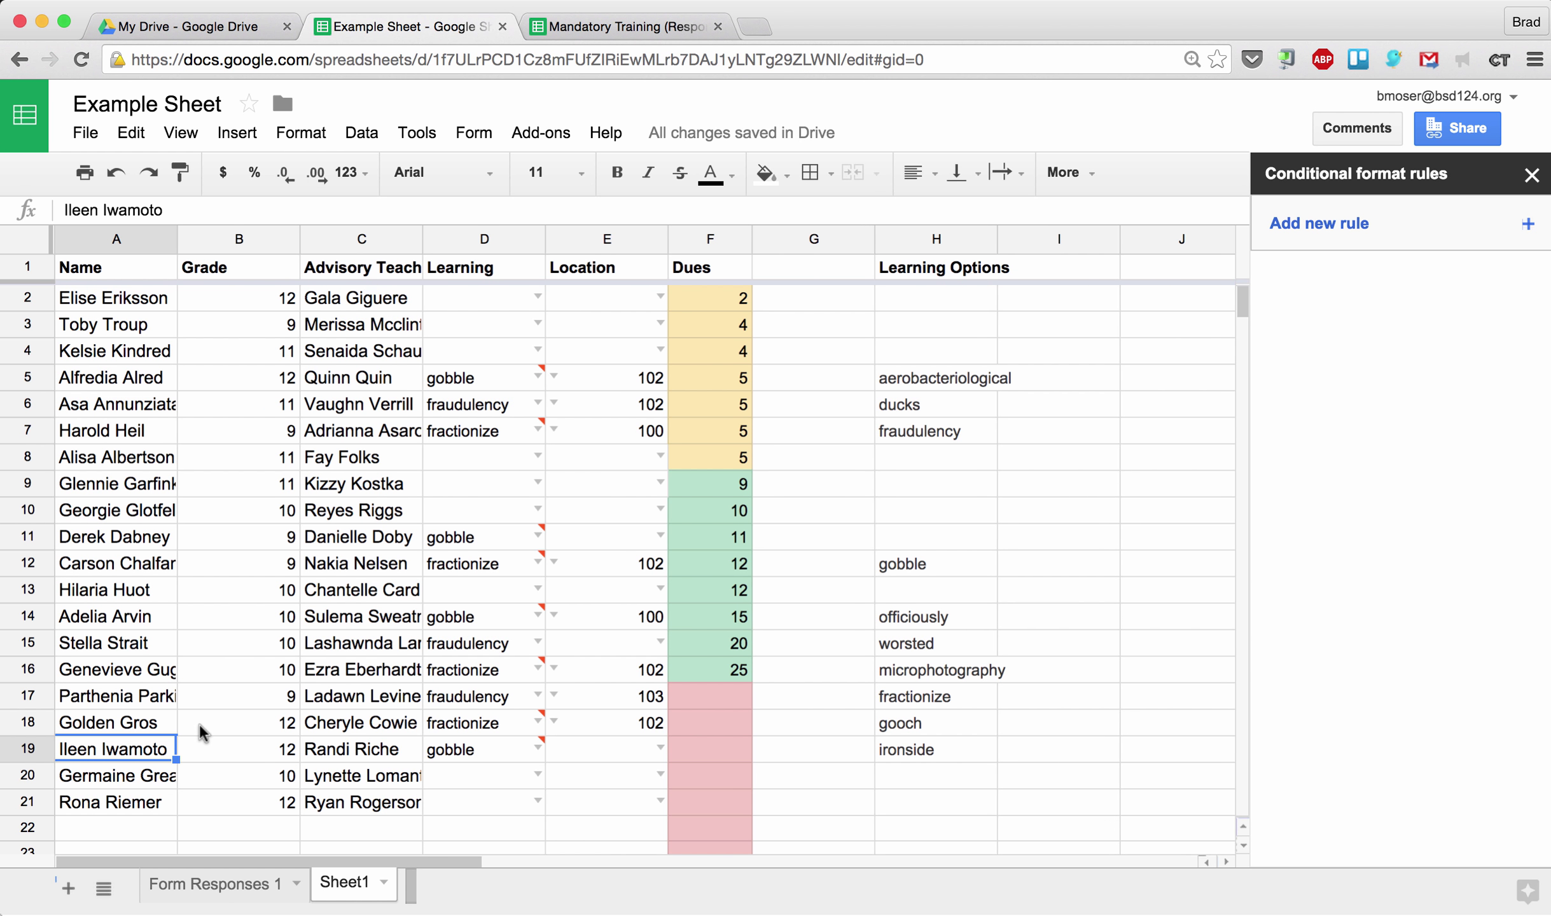